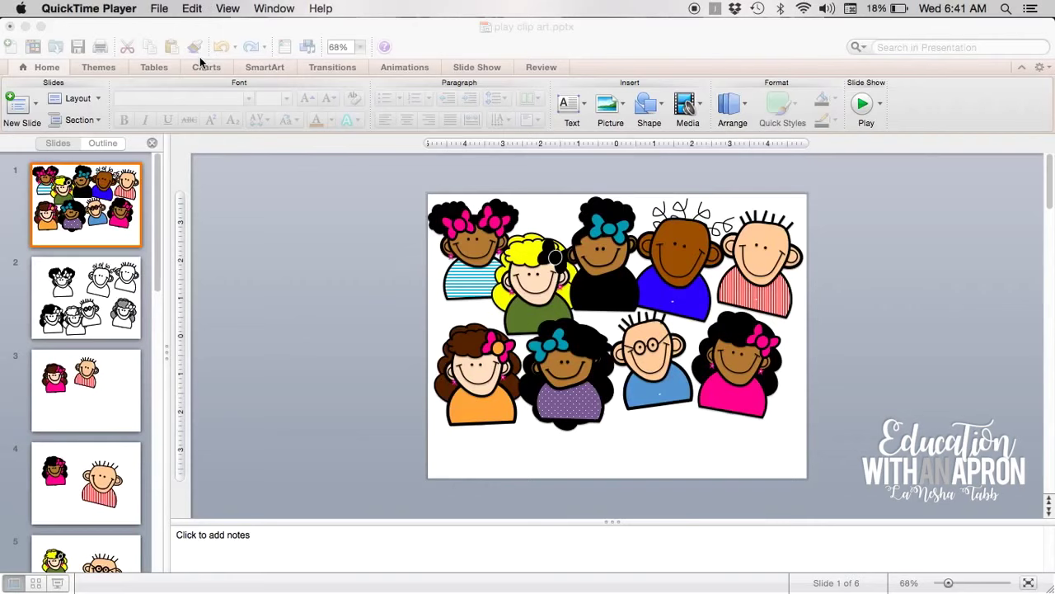
- Create a new blank presentation and delete the title and subtitle placeholders from its slide
click(231, 211)
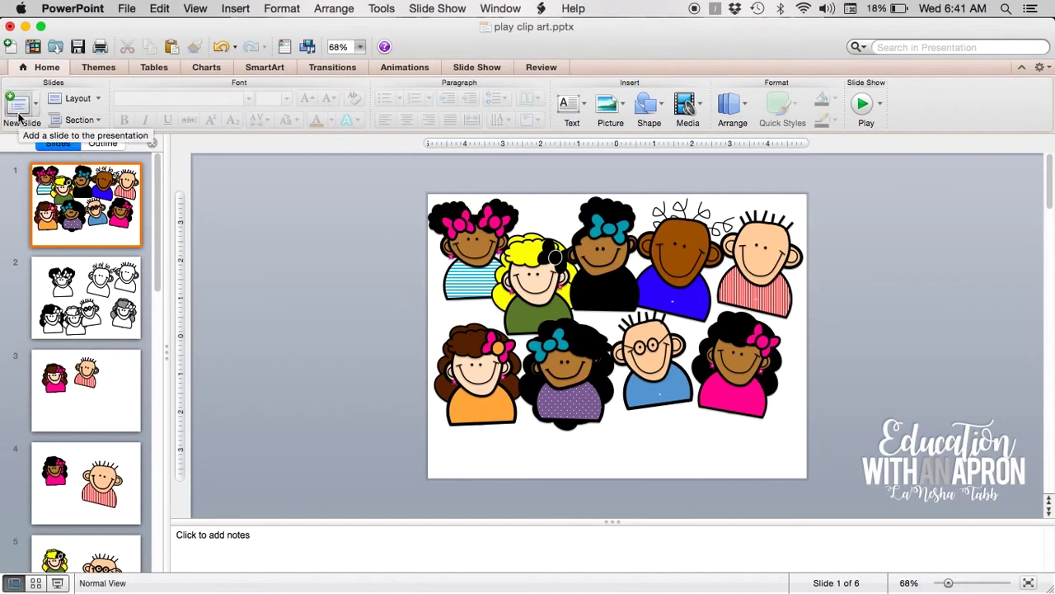
click(14, 48)
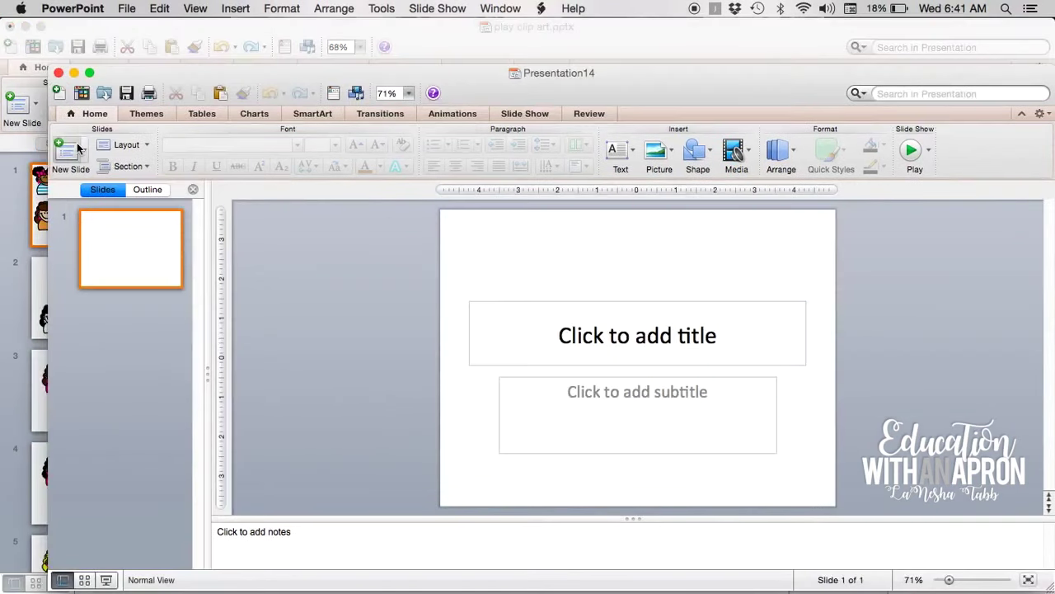
drag(377, 252, 922, 499)
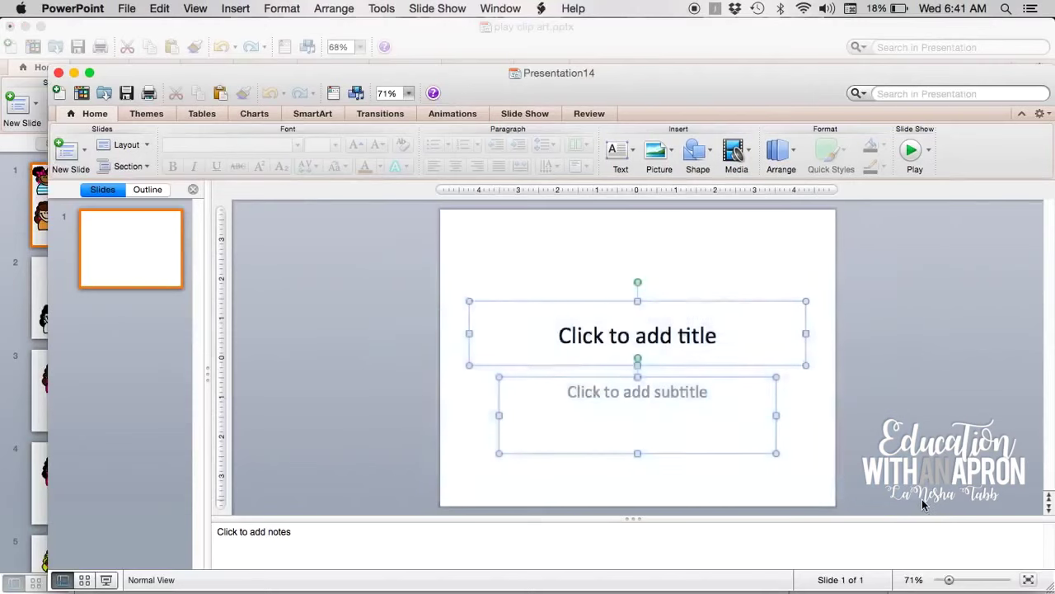
key(BackSpace)
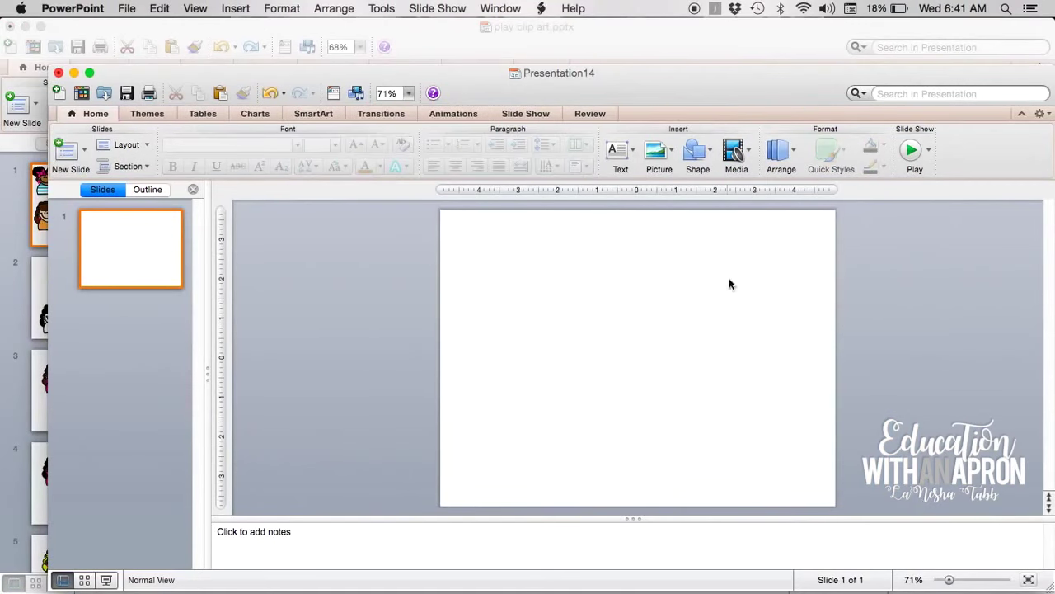
- Copy the girl with the bun and teal bow from play clip art.pptx, and close that presentation
click(586, 41)
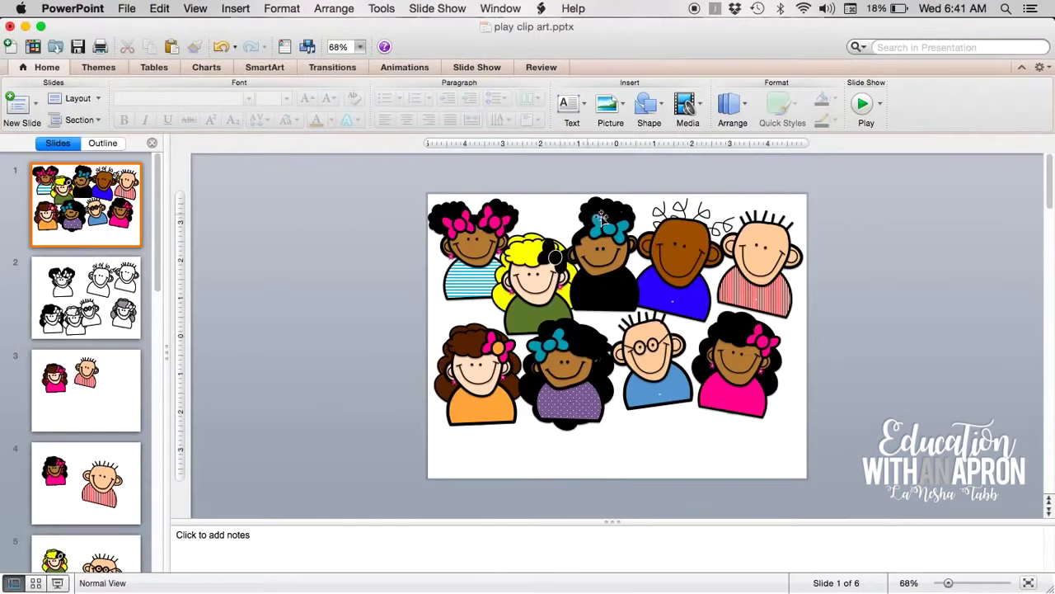
click(608, 235)
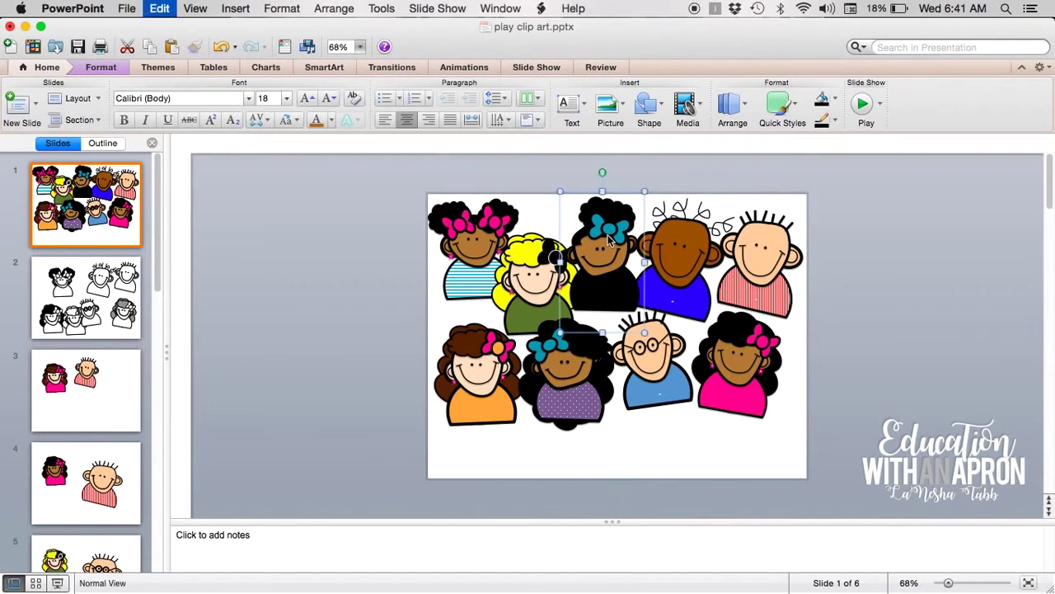
click(10, 25)
- Enlarge the new presentation's window to fill the screen, paste the copied girl and move her to the left side of the slide
drag(461, 73, 424, 31)
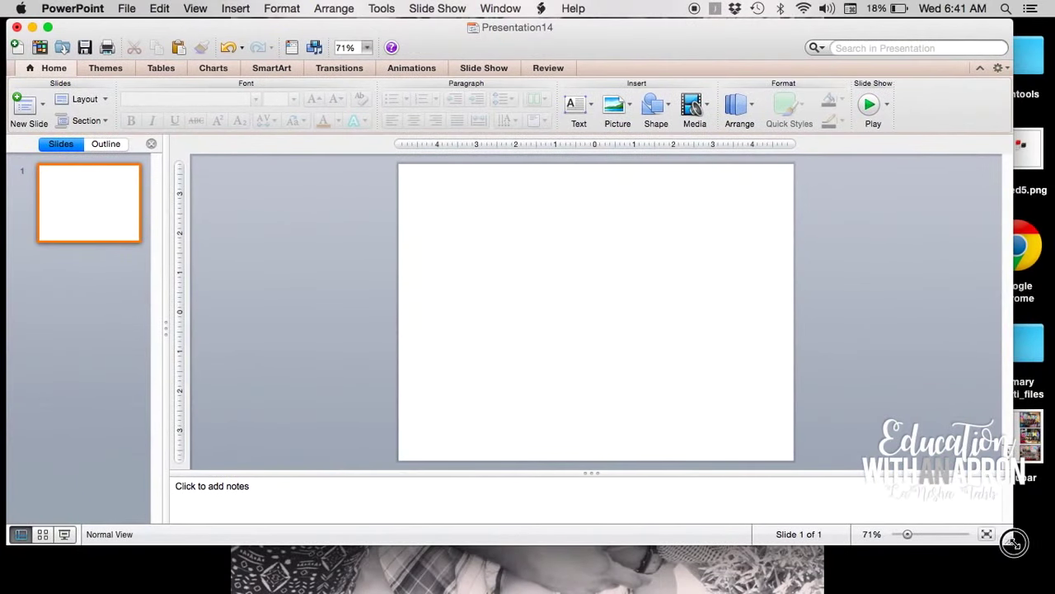
drag(1008, 540, 1054, 590)
key(super+v)
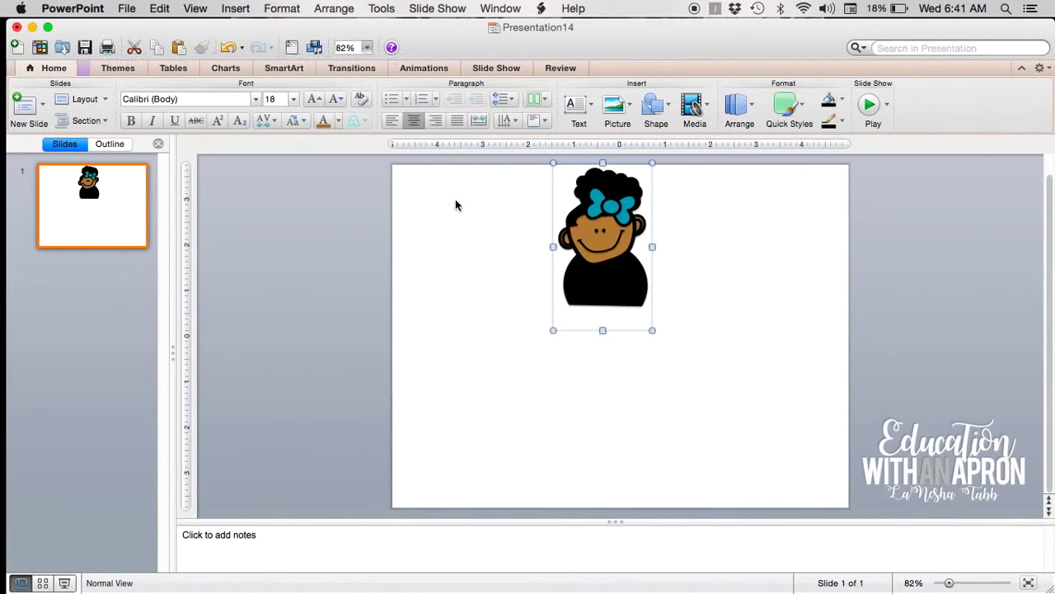
drag(600, 221, 457, 279)
click(337, 281)
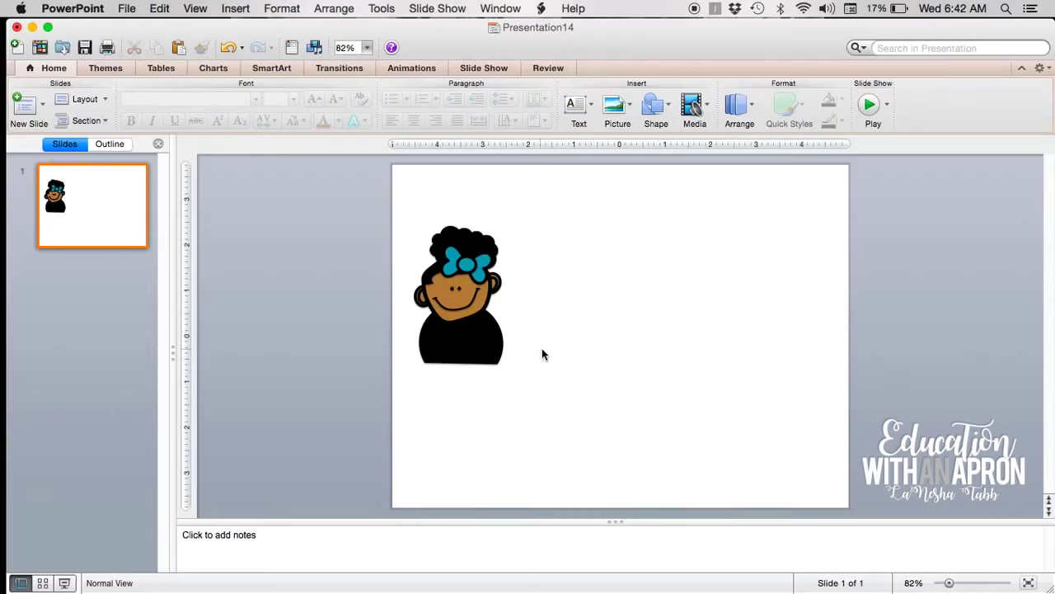
- Draw a circle with the Oval basic shape and place it in the upper right corner of the slide
click(660, 103)
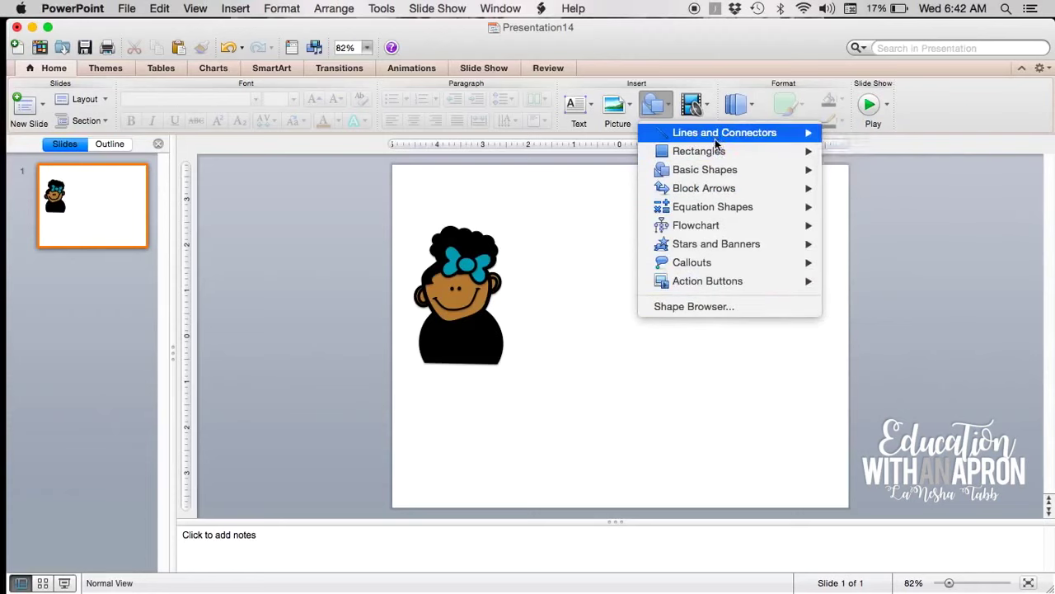
mouse_move(716, 138)
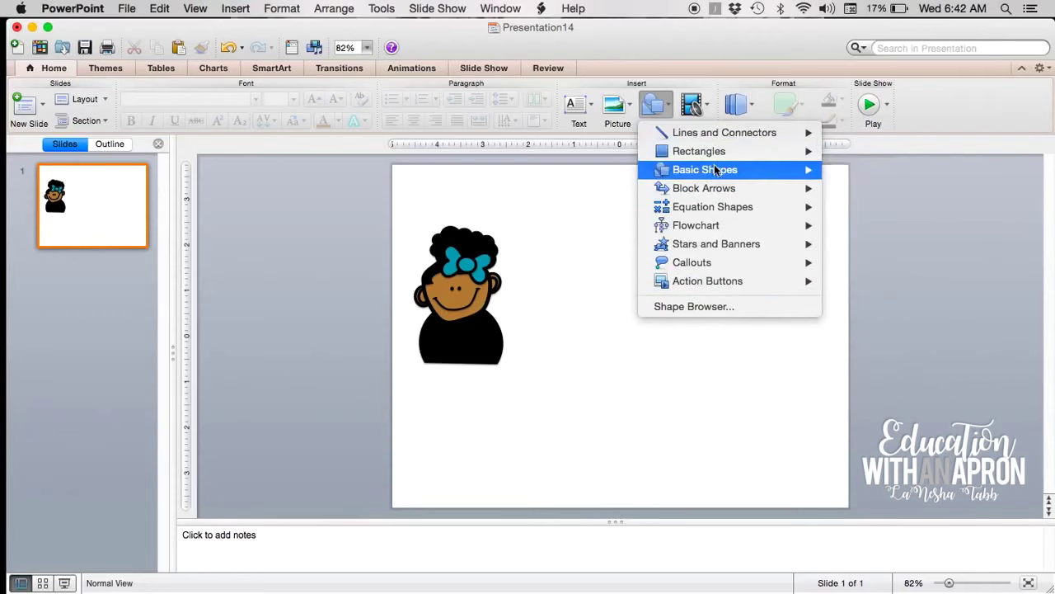
mouse_move(716, 172)
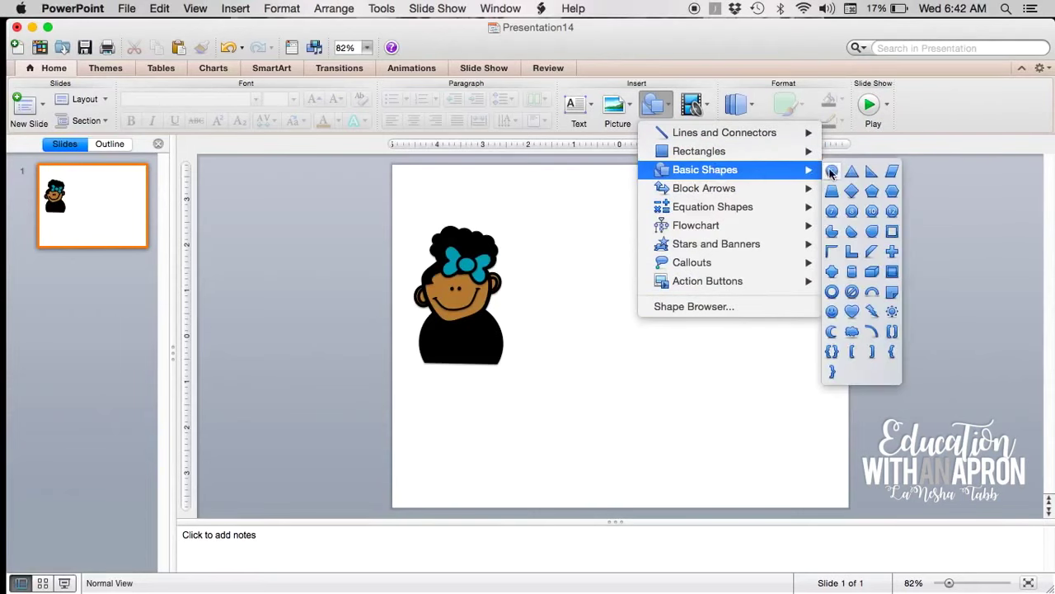
click(834, 175)
drag(622, 228, 716, 324)
drag(695, 278, 787, 230)
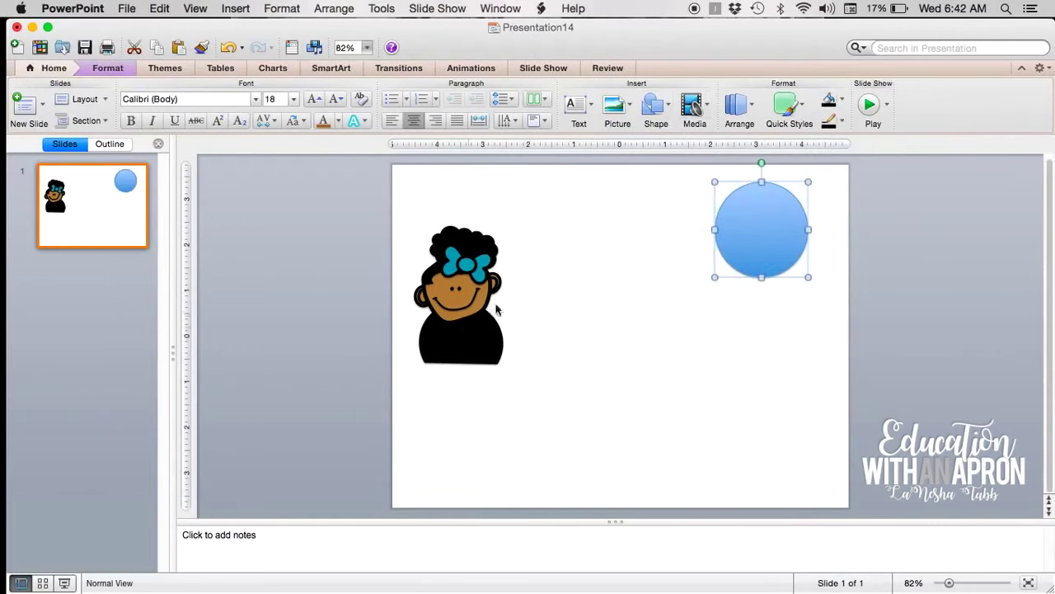
- Draw a closed, rounded head outline with the Curve tool between the girl and the circle
click(654, 105)
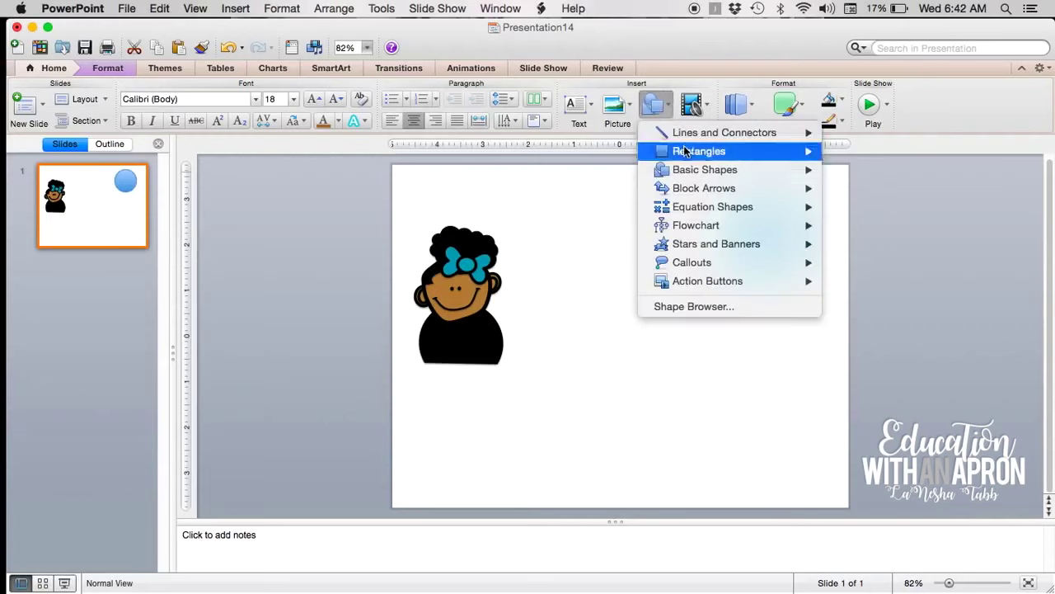
mouse_move(692, 156)
mouse_move(693, 176)
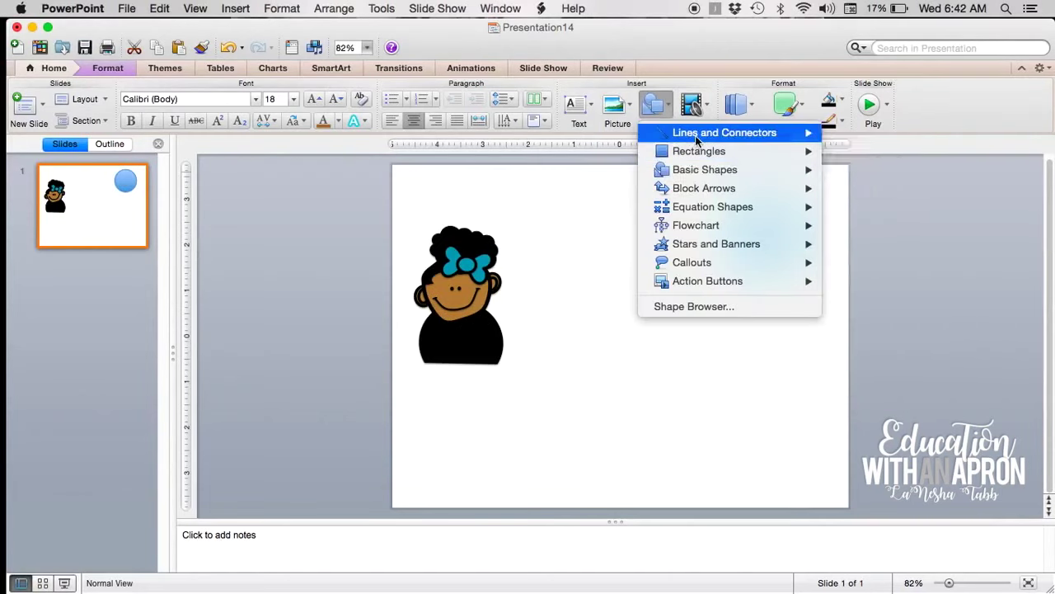
mouse_move(718, 133)
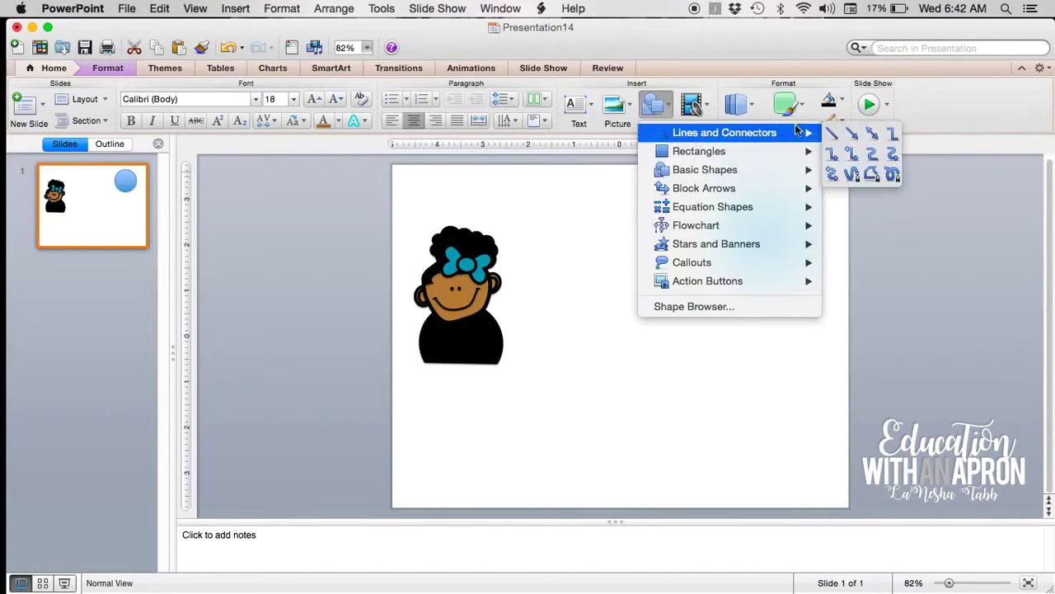
click(852, 173)
click(636, 286)
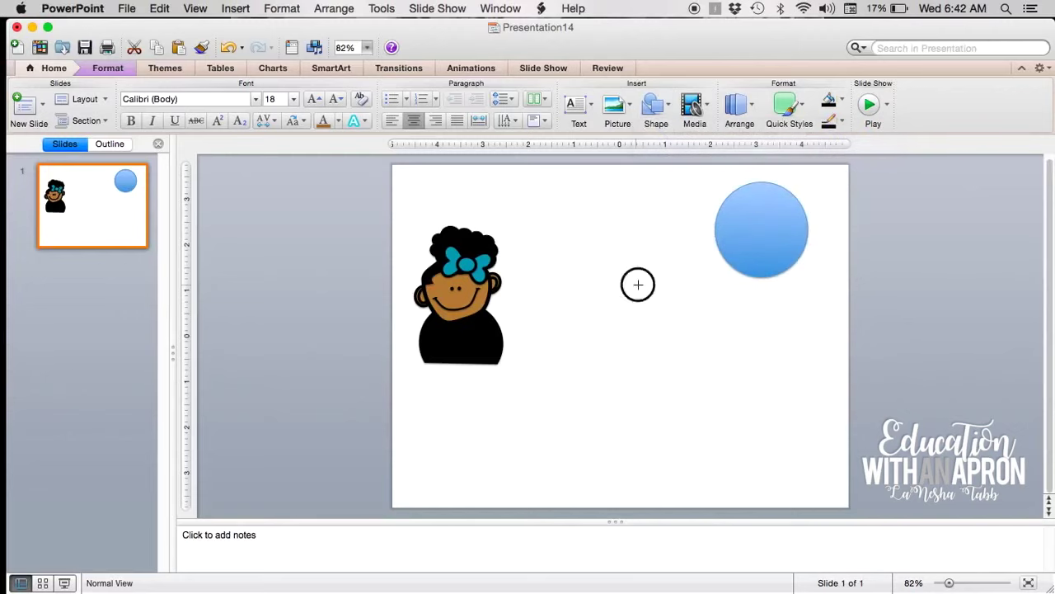
click(590, 315)
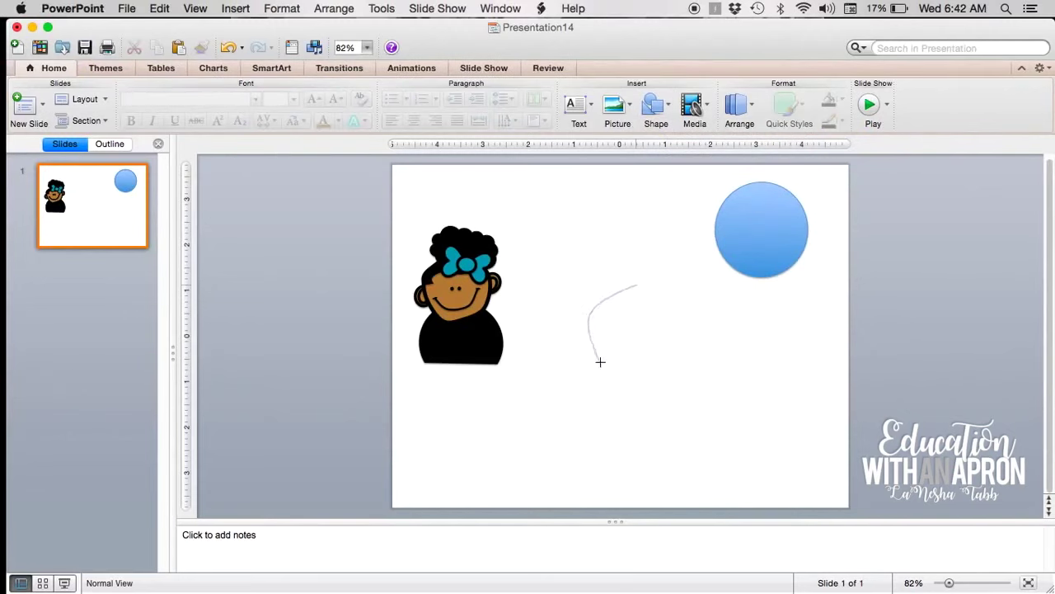
click(601, 361)
click(702, 352)
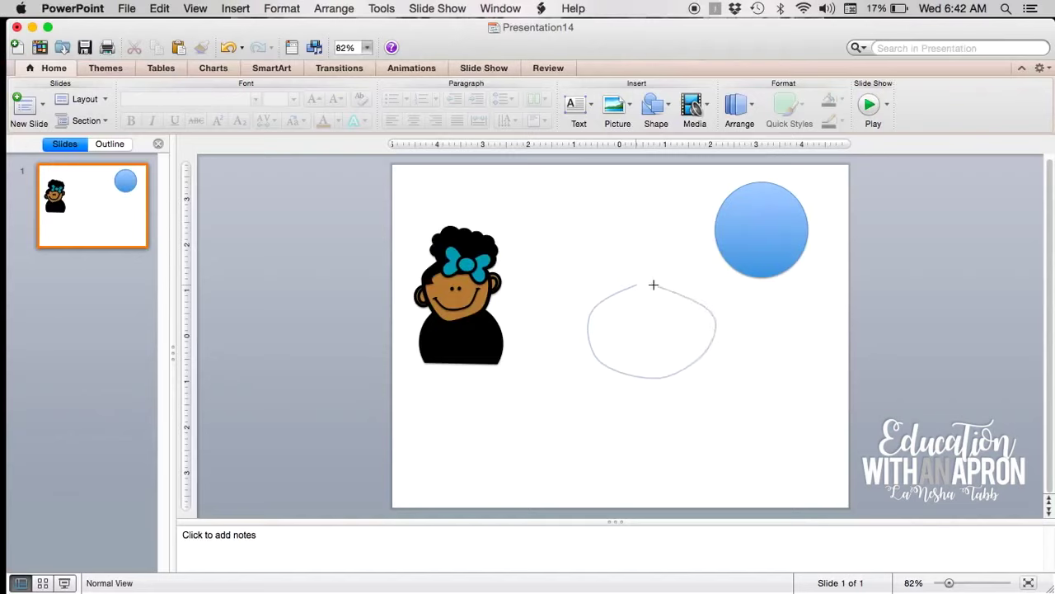
click(681, 289)
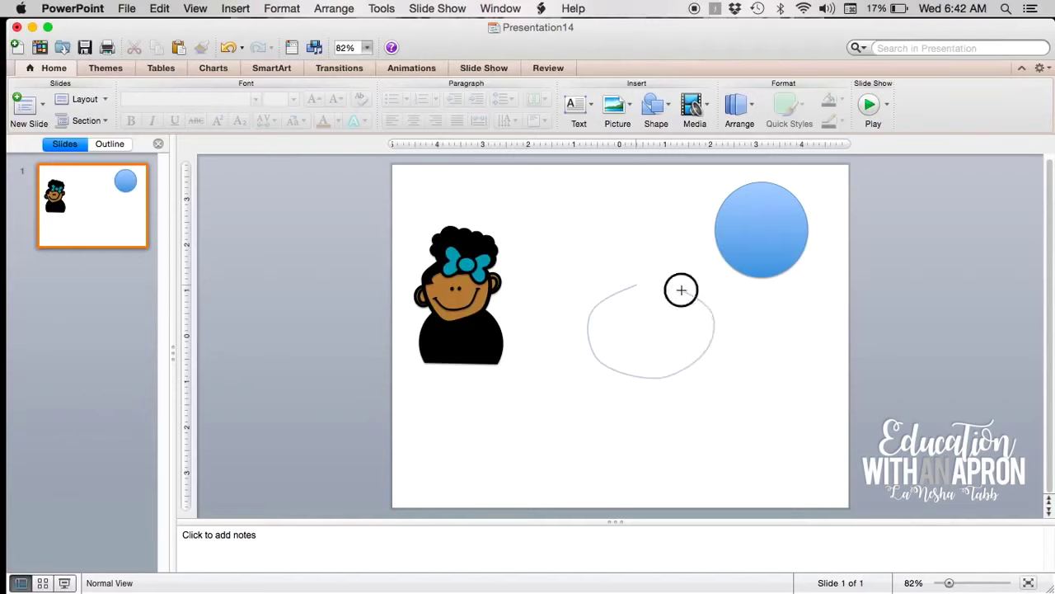
click(638, 284)
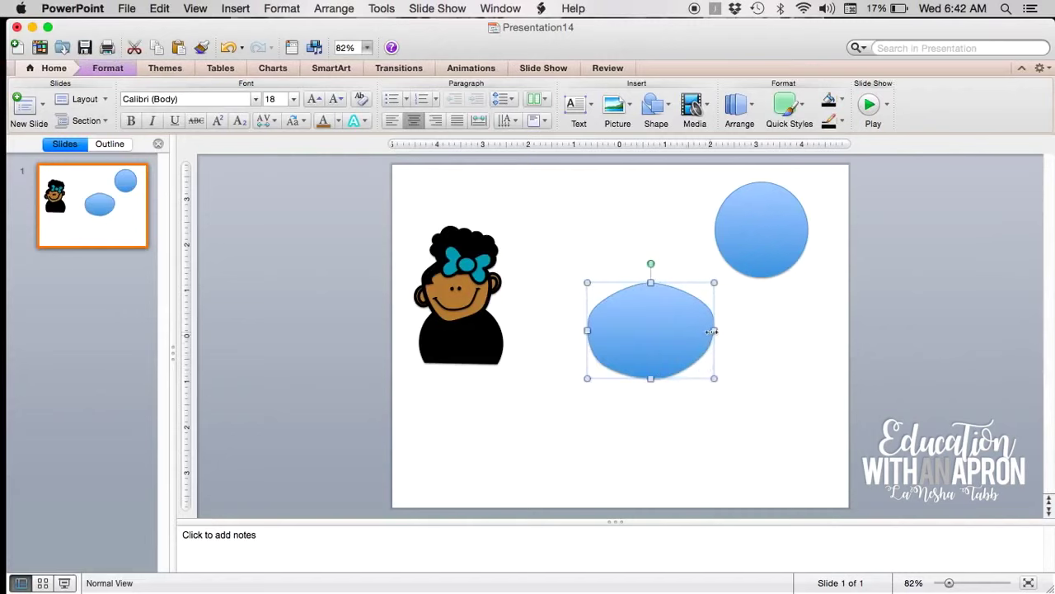
- Resize the hand-drawn head shape narrower and taller so it is nearly round
click(714, 380)
drag(714, 380, 694, 393)
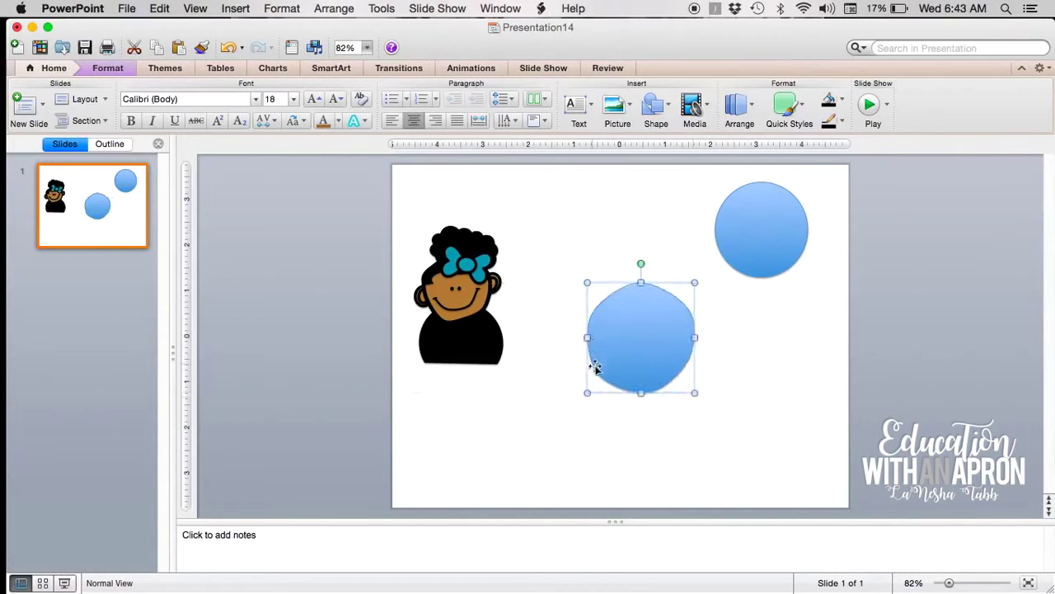
click(723, 355)
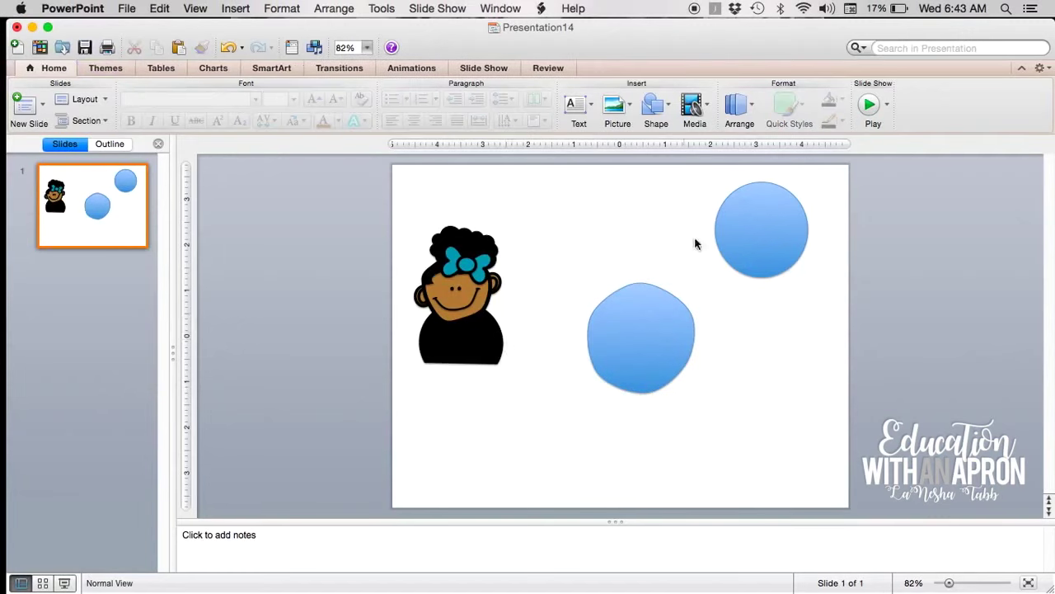
- Delete the plain circle and move the hand-drawn head shape up to the right half of the slide
drag(768, 233, 770, 340)
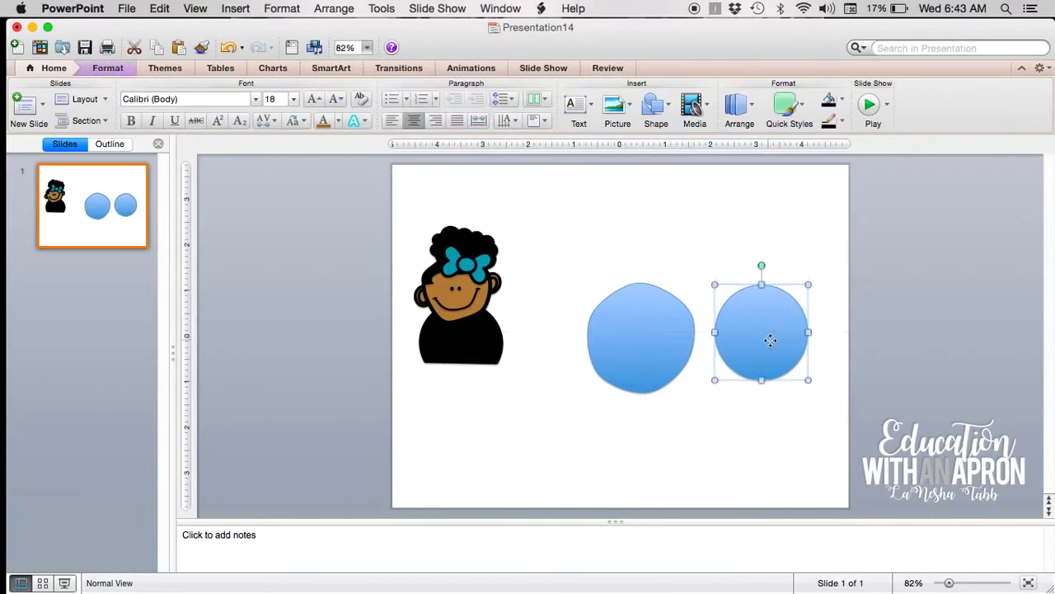
key(Delete)
drag(635, 365, 690, 296)
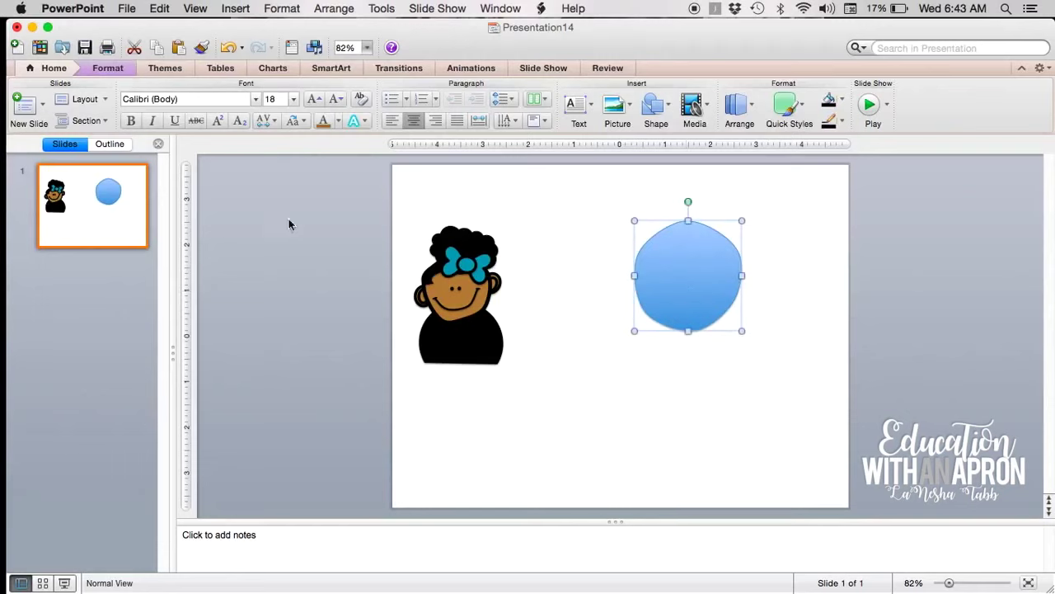
click(783, 264)
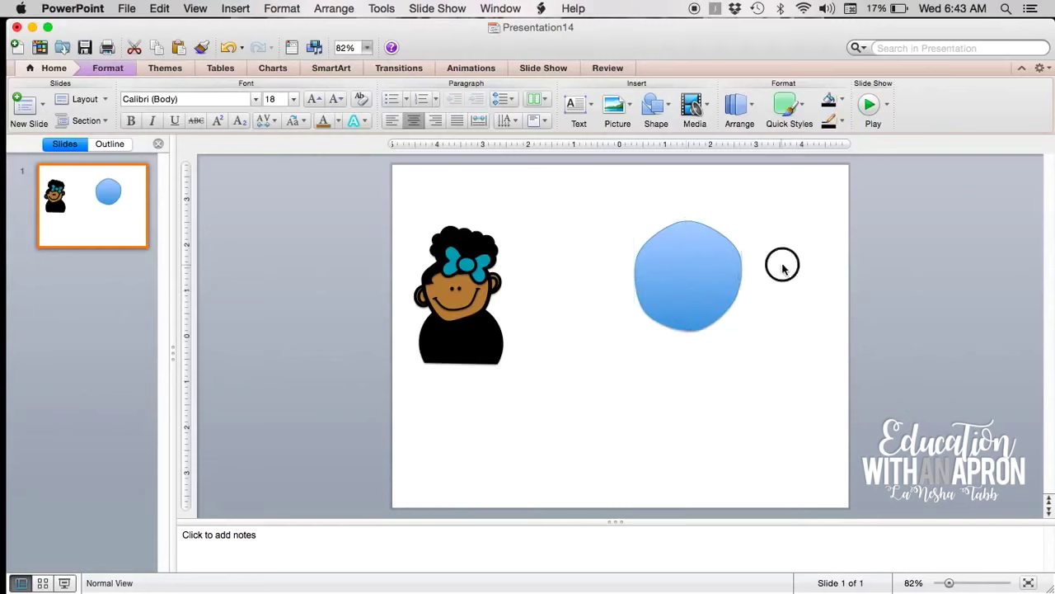
- Draw a small Chord shape, rotate it so its flat side faces the head, and attach it as an ear on the head's right edge
click(672, 114)
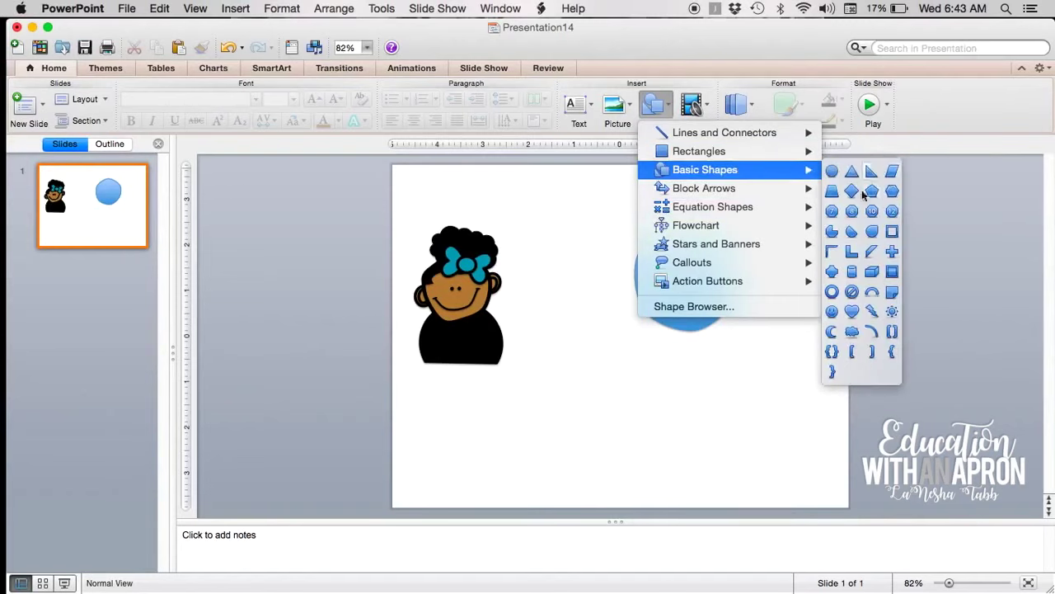
click(852, 232)
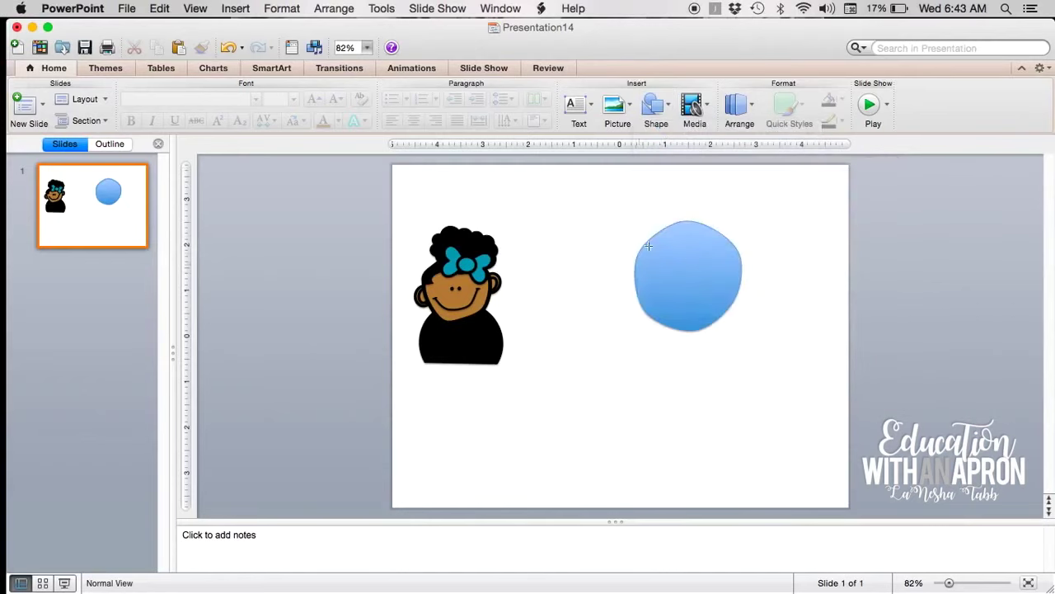
drag(766, 221, 789, 249)
drag(777, 201, 766, 283)
drag(777, 236, 746, 267)
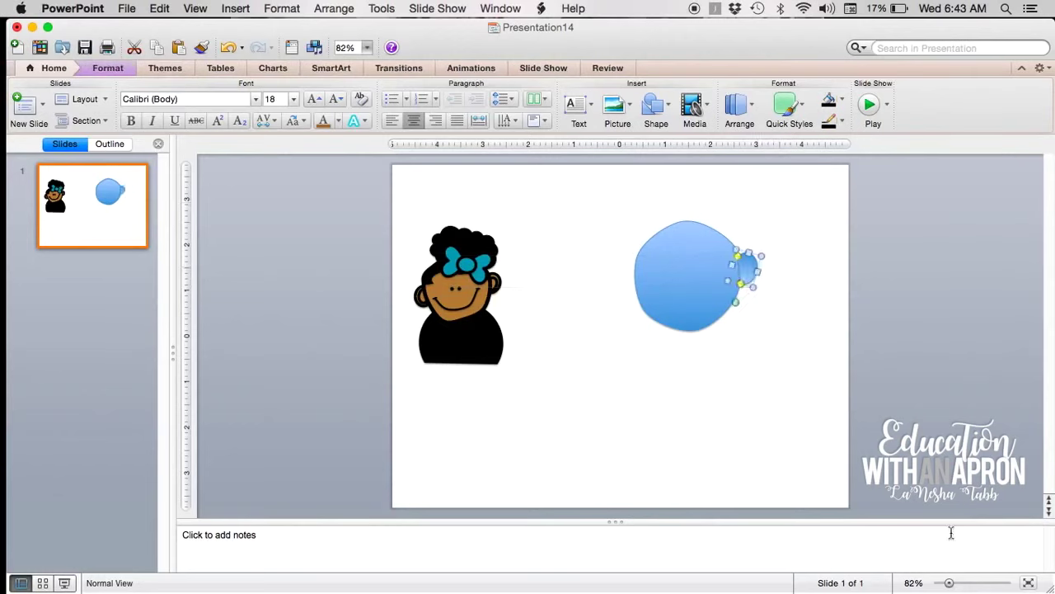
- Duplicate the ear, rotate the copy to face the opposite way, and attach it to the head's left edge
click(971, 583)
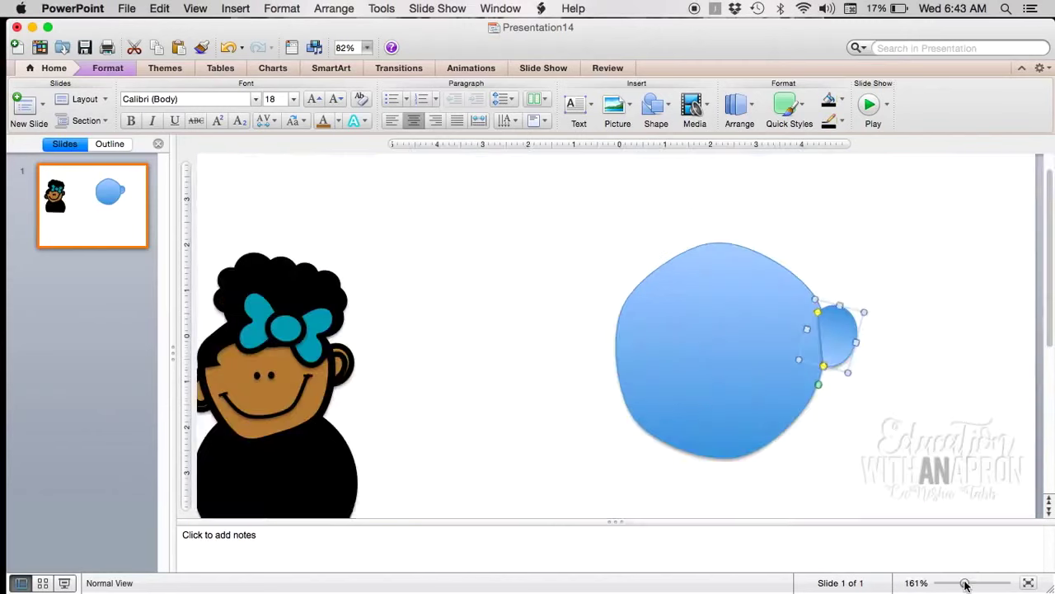
click(836, 330)
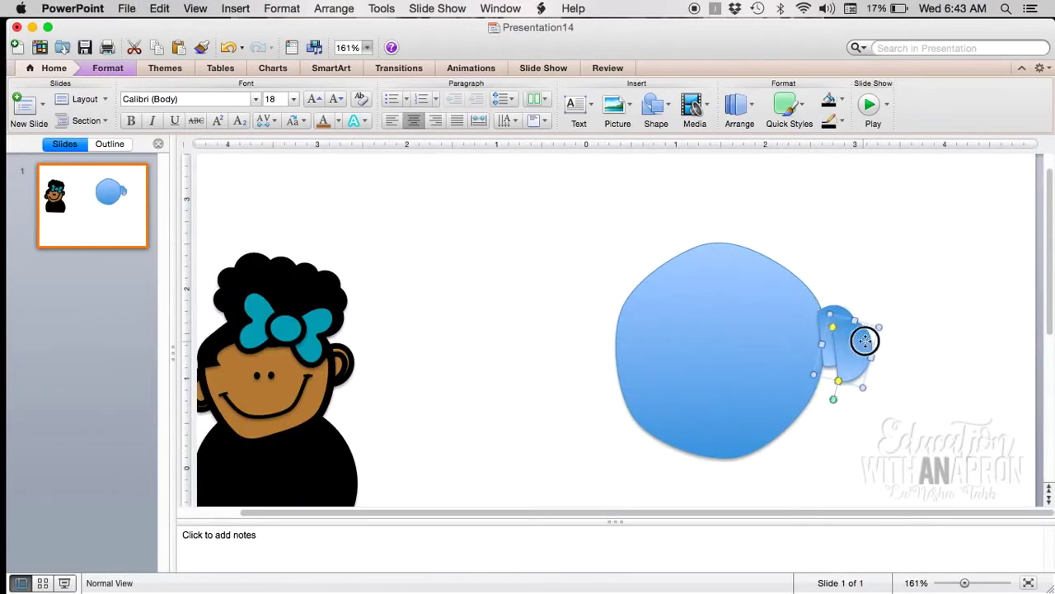
drag(865, 342, 594, 367)
drag(570, 408, 603, 302)
drag(573, 379, 599, 382)
click(521, 280)
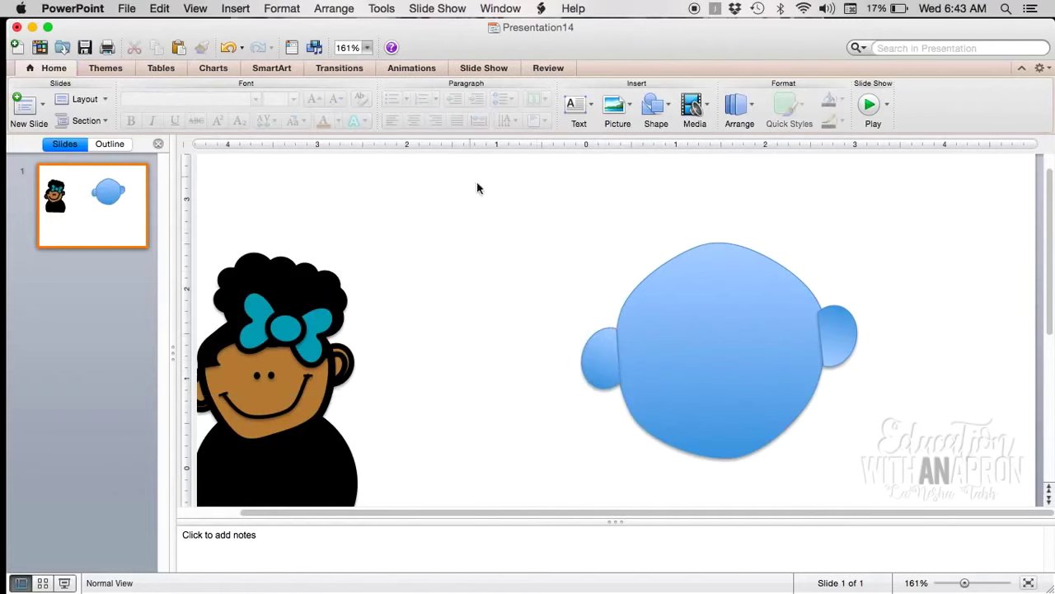
- Fill the head and both ears with the light orange skin tone from the theme colors
click(598, 371)
drag(475, 185, 983, 536)
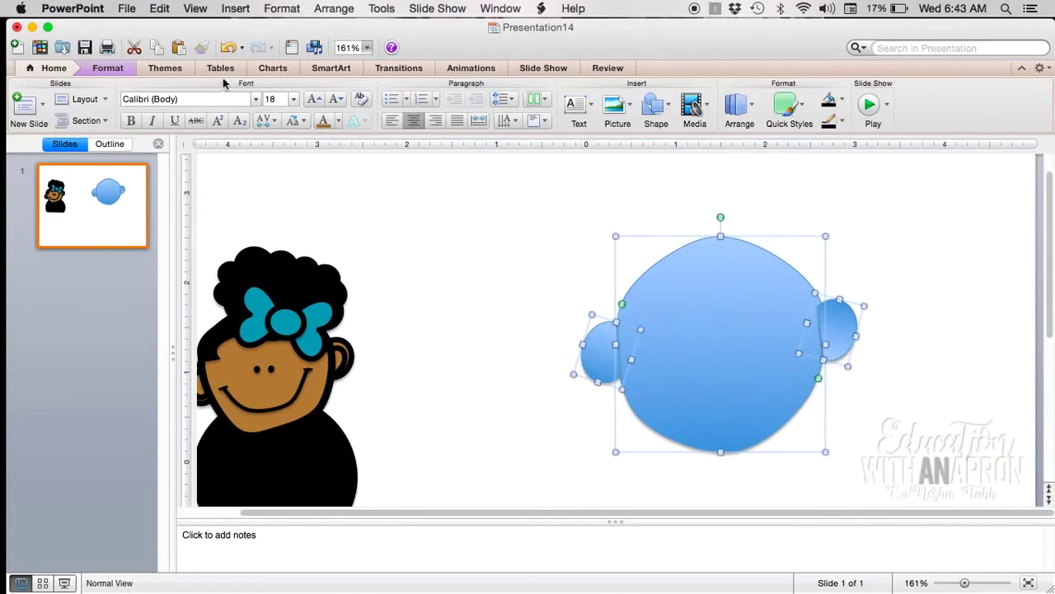
click(128, 71)
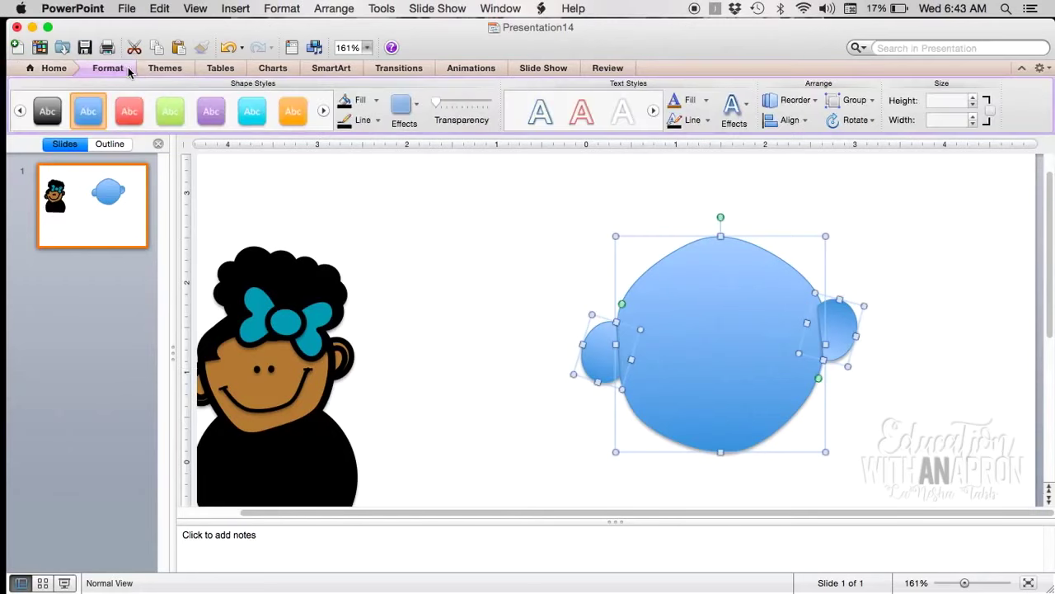
click(377, 100)
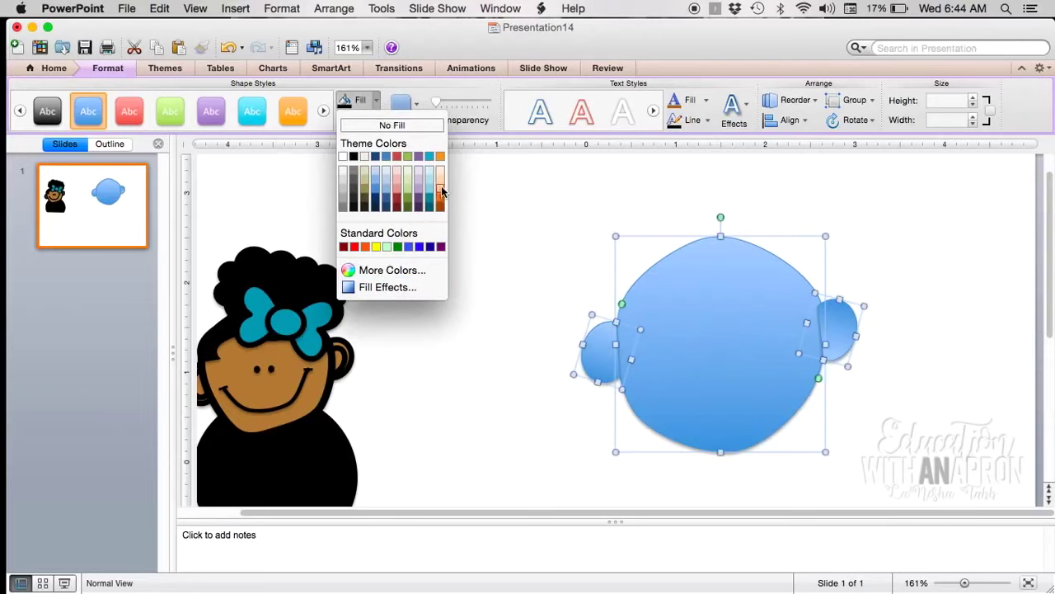
click(441, 189)
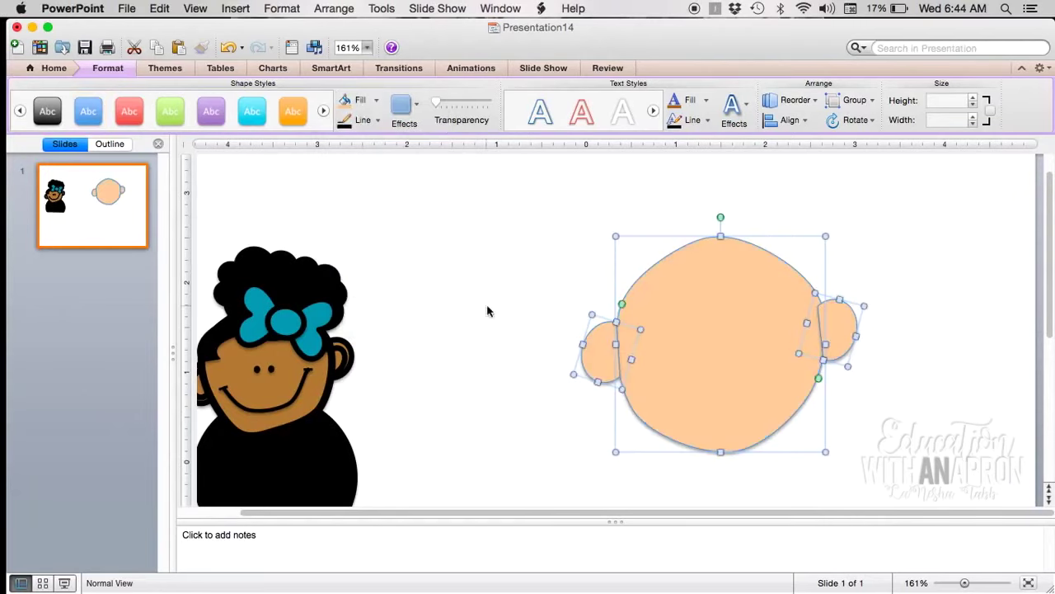
- Give the head and both ears a black outline with a 6 pt weight
click(377, 122)
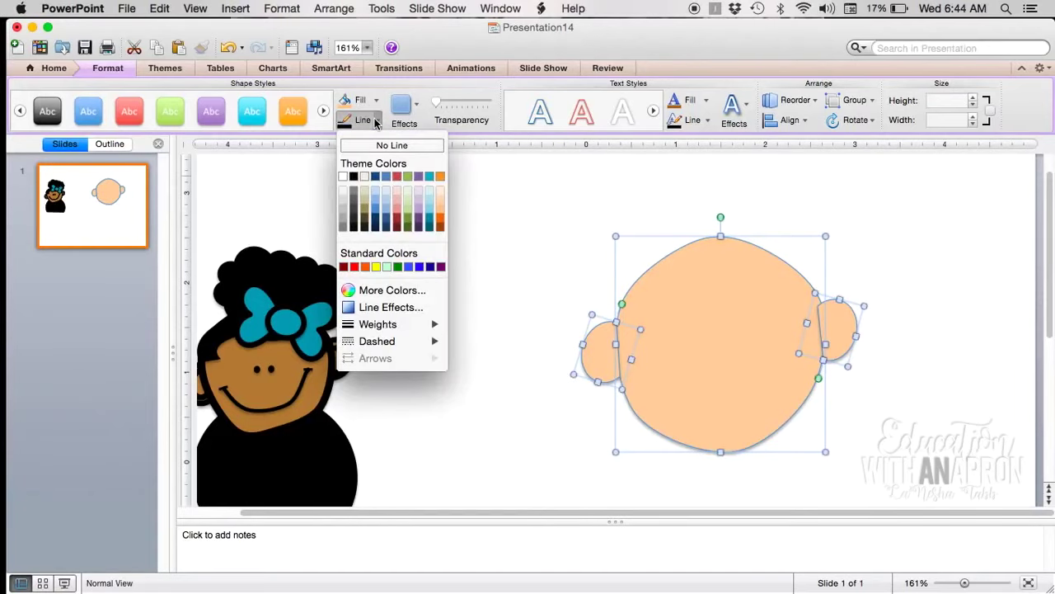
click(376, 122)
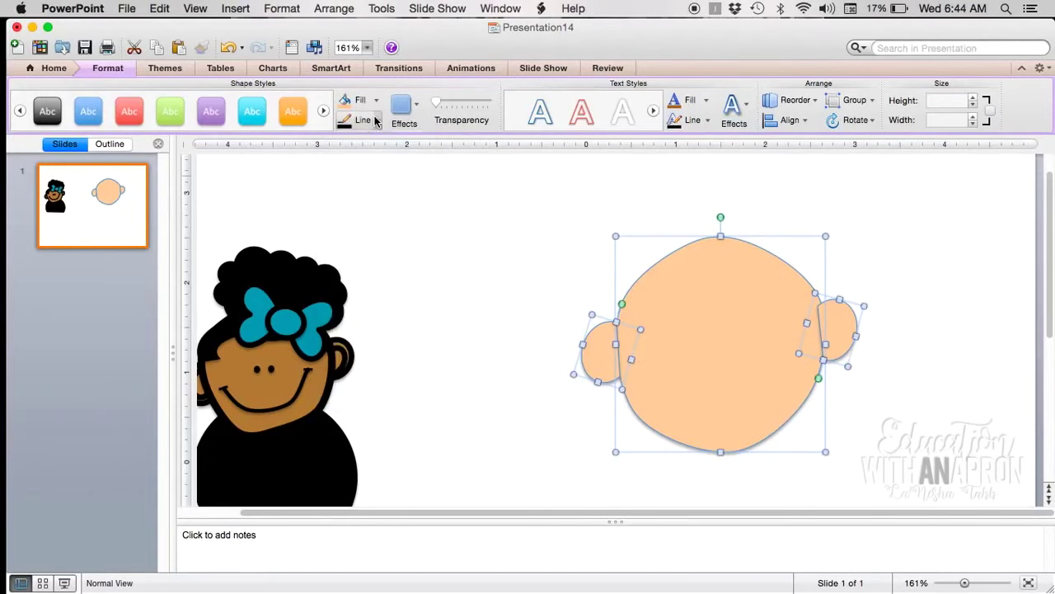
click(376, 122)
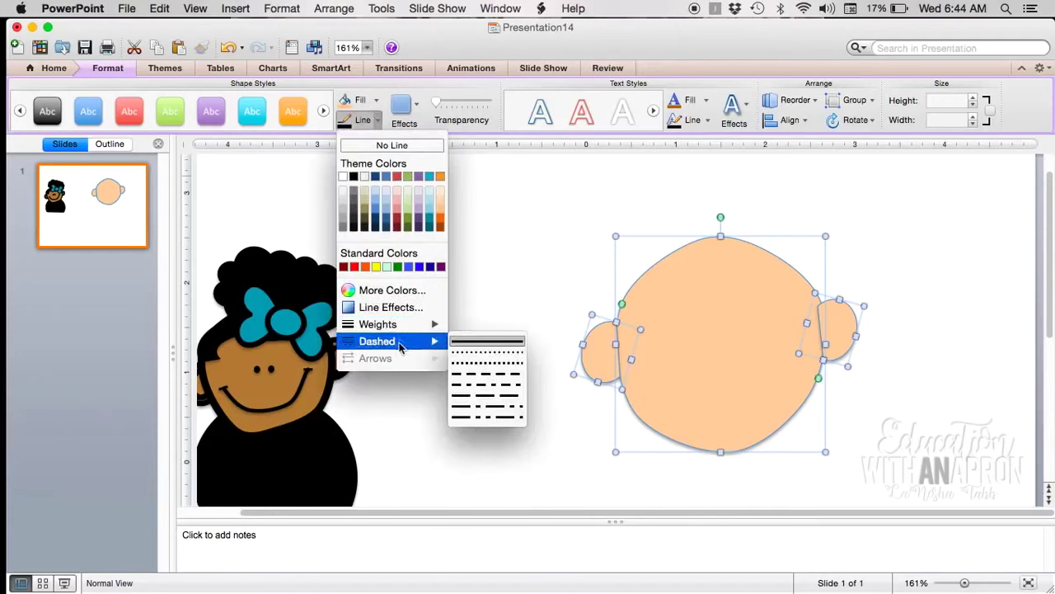
mouse_move(395, 323)
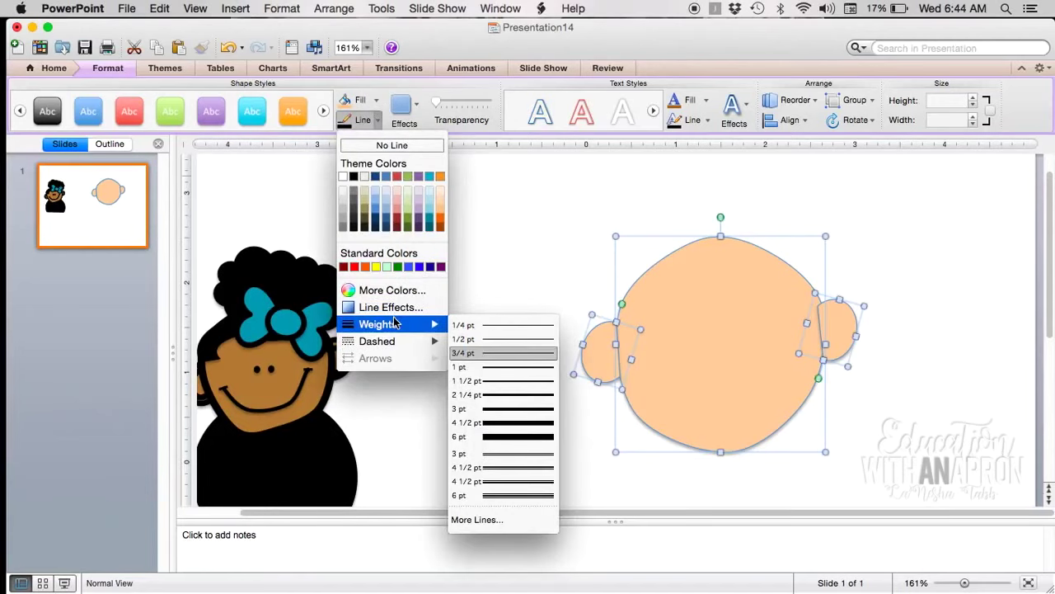
click(522, 437)
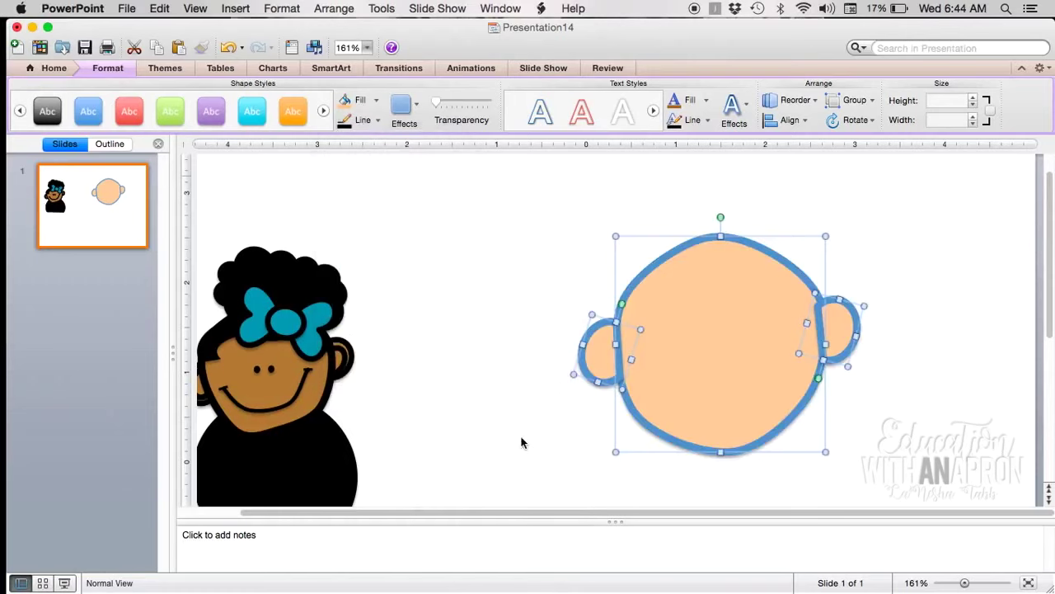
click(347, 120)
click(489, 287)
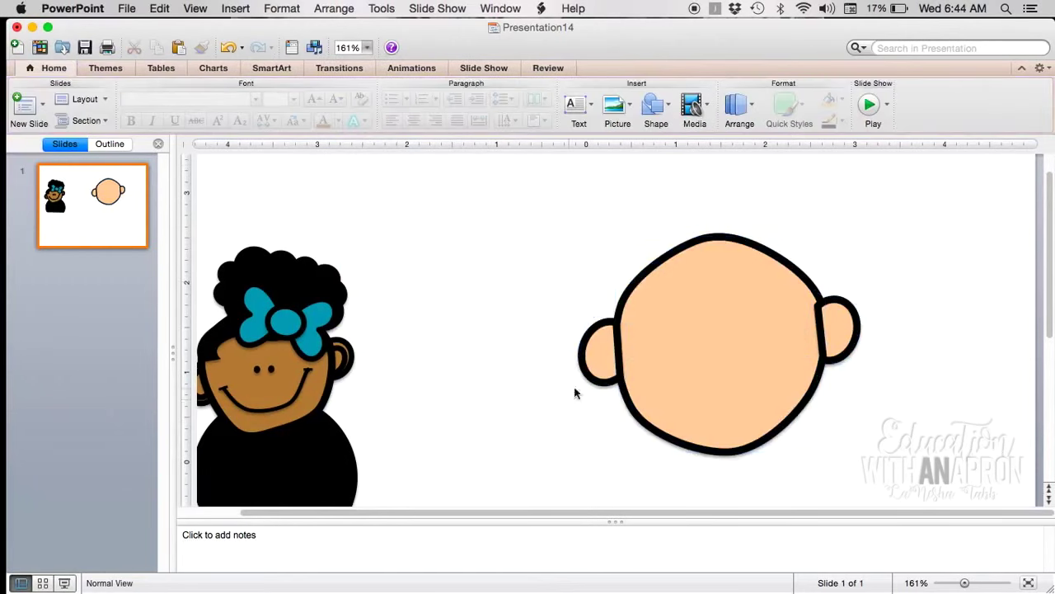
- Duplicate the left ear, shrink the copy to 0.38" high by 0.37" wide, and place it inside that ear as the inner ear
click(601, 360)
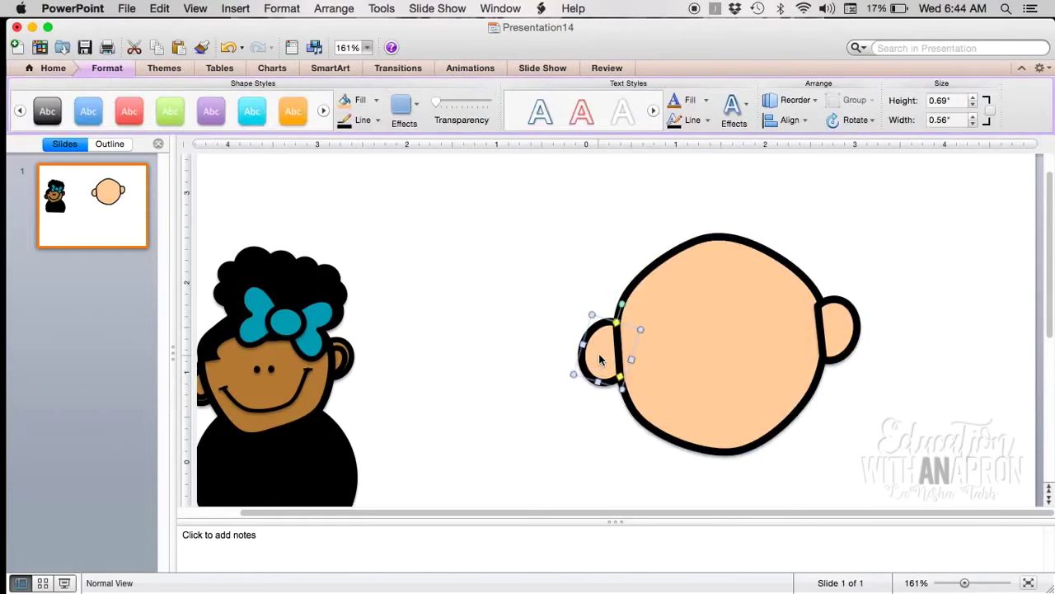
key(super+d)
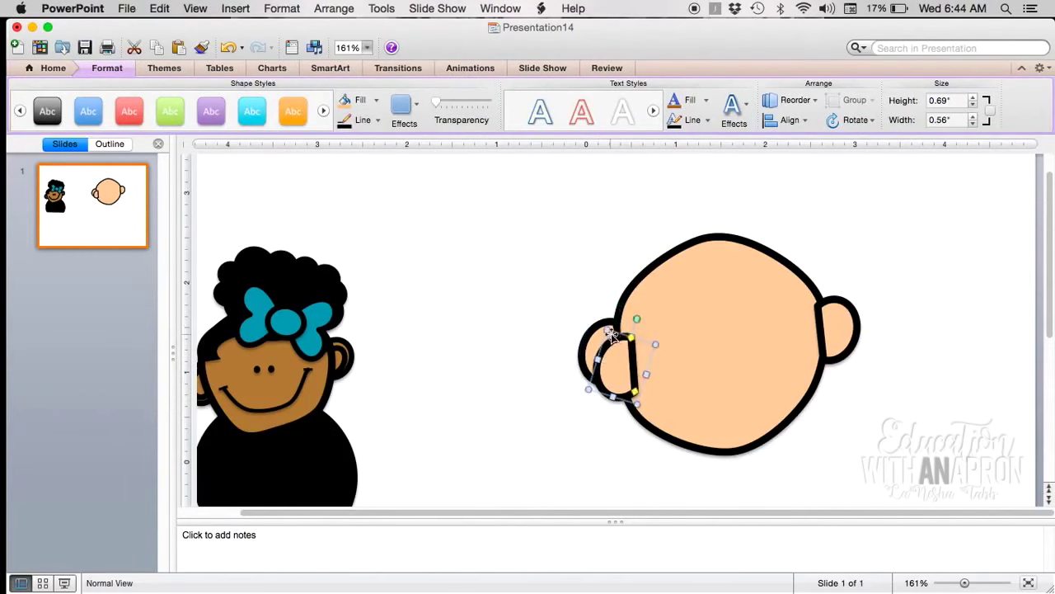
mouse_move(612, 335)
mouse_down()
mouse_move(622, 368)
mouse_move(611, 341)
mouse_up()
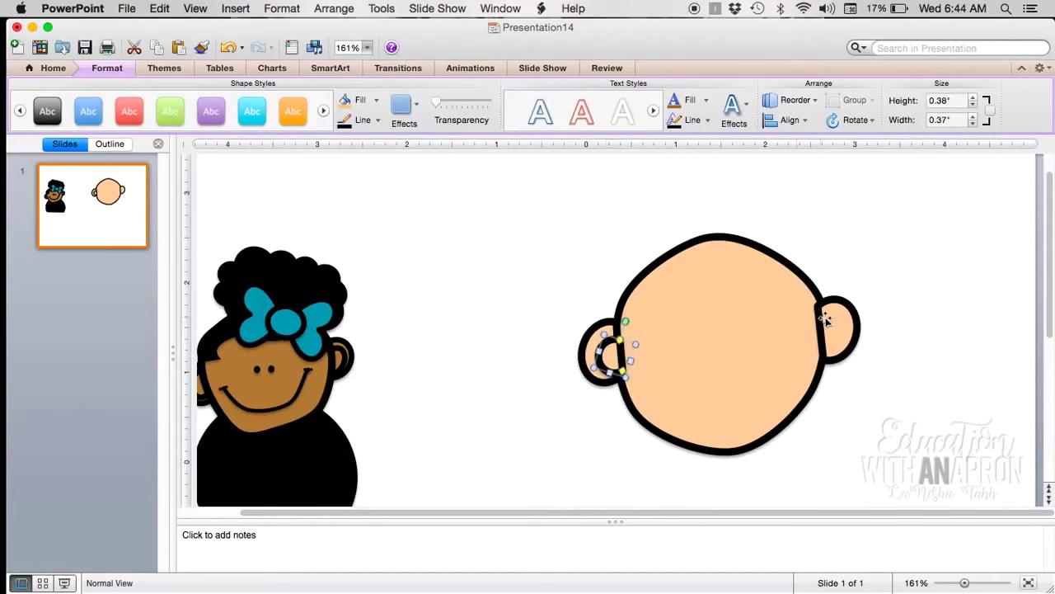
- Duplicate the inner ear, rotate the copy to face the opposite way, and fit it inside the right ear
key(super+d)
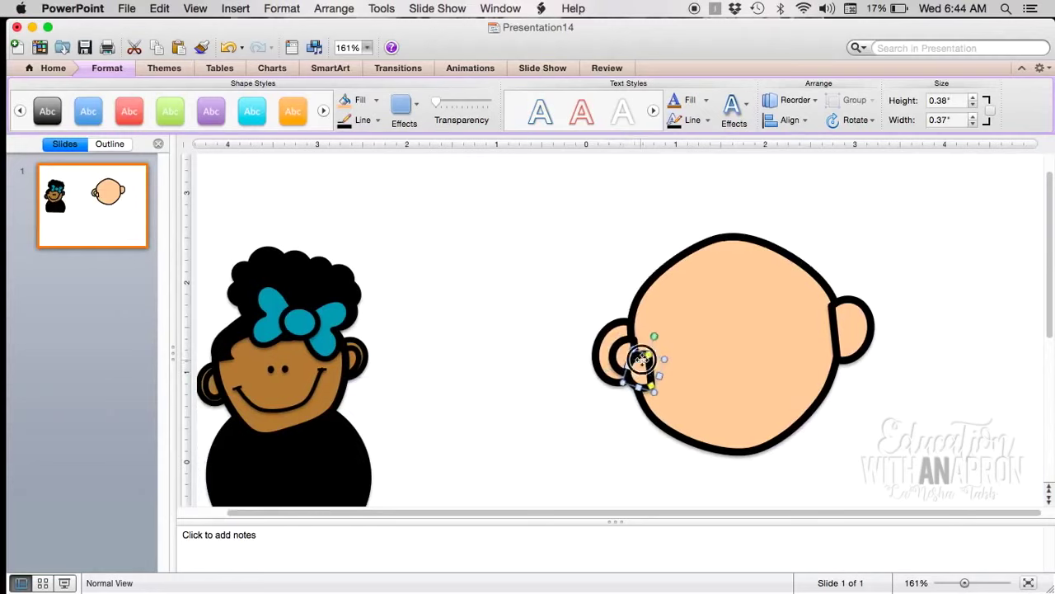
drag(642, 358, 837, 363)
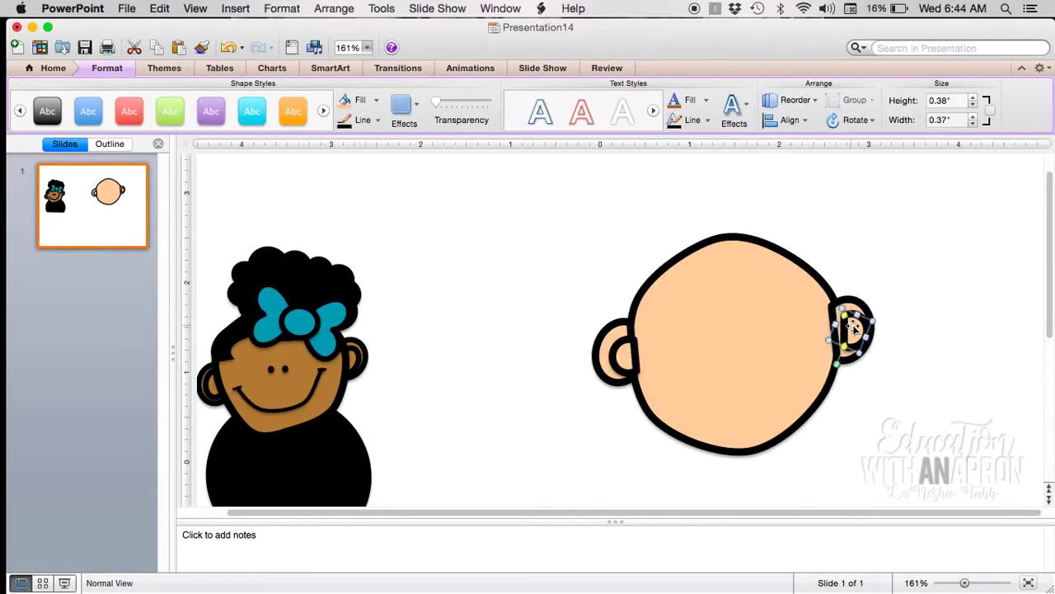
drag(844, 323, 840, 325)
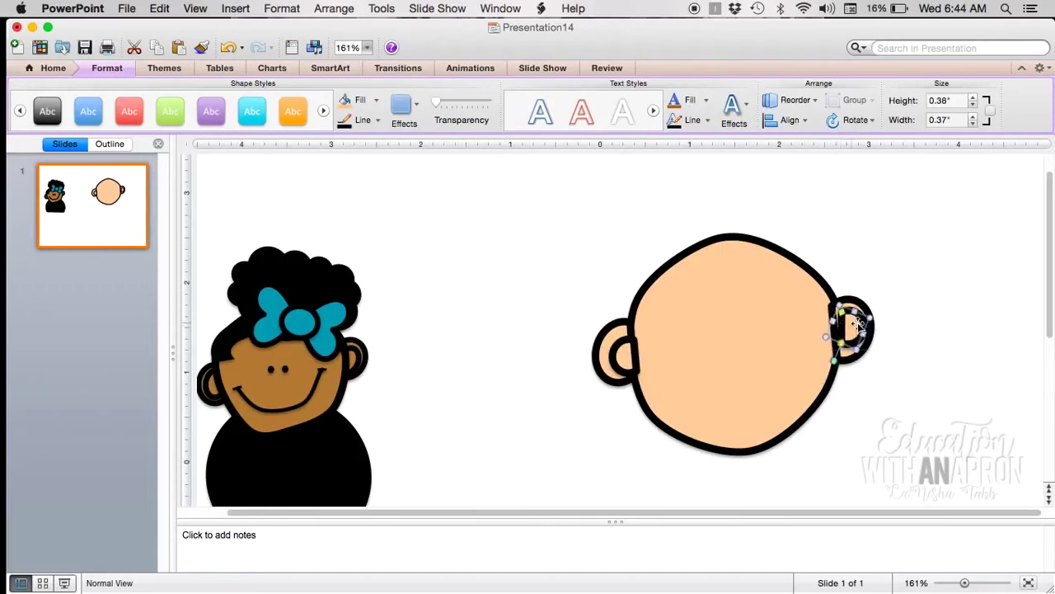
click(905, 333)
click(845, 320)
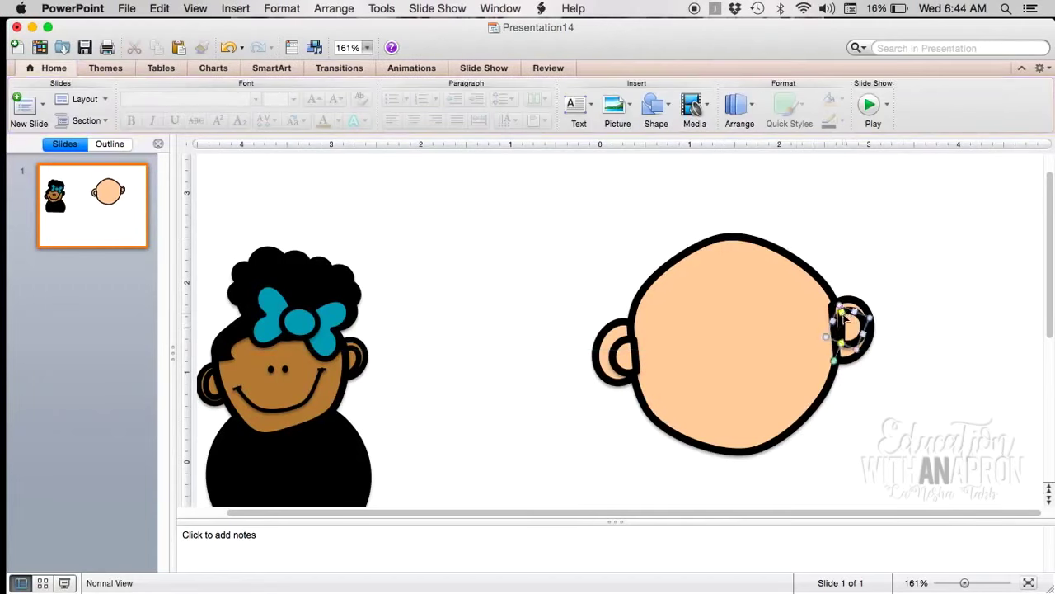
drag(838, 359, 831, 362)
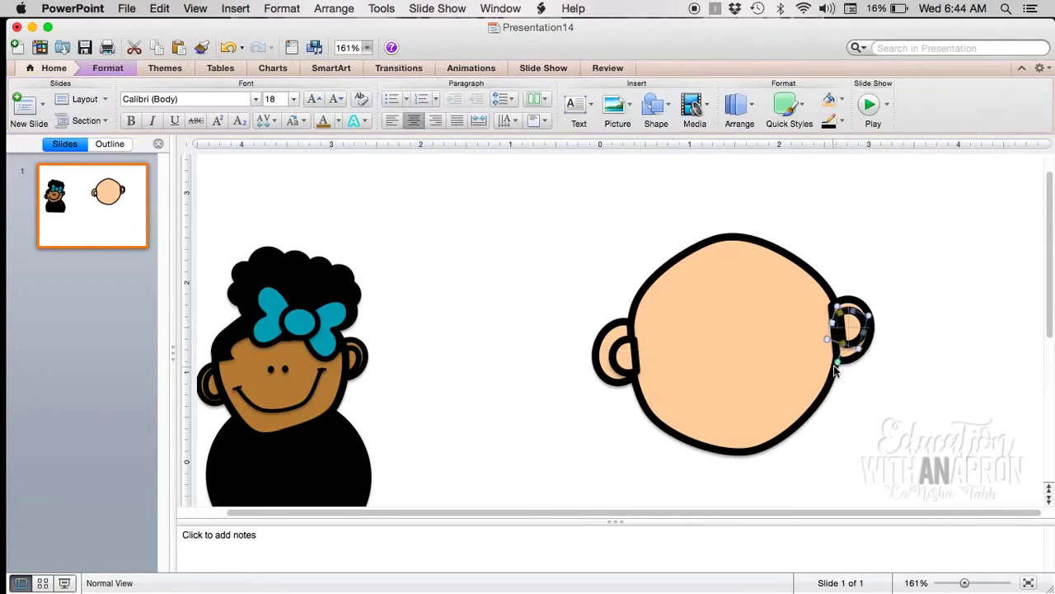
click(895, 320)
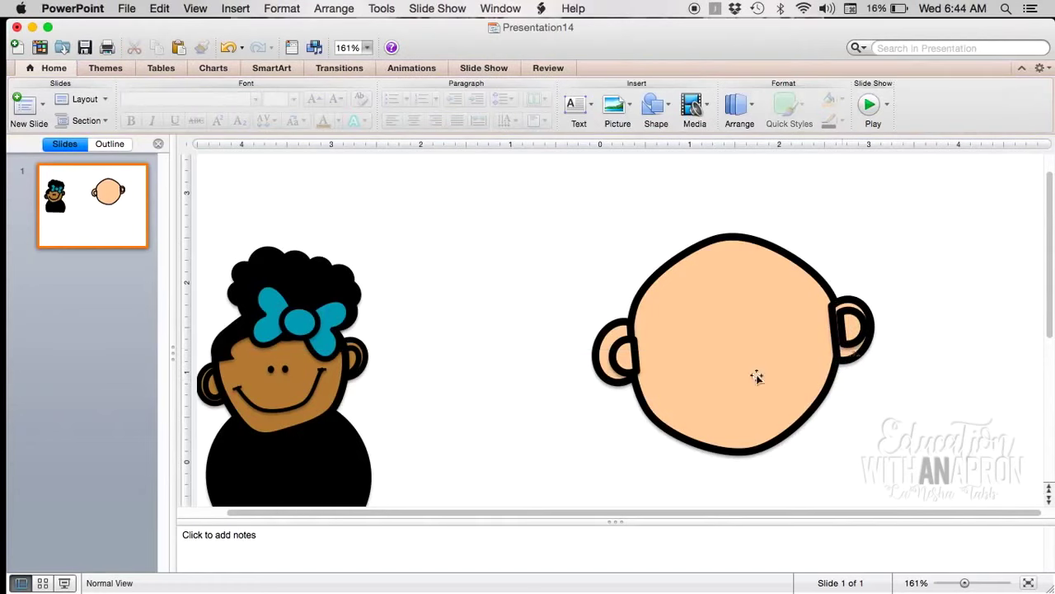
- Reorder the overlapping objects so the head lies in front of both ears and their inner ears
click(696, 321)
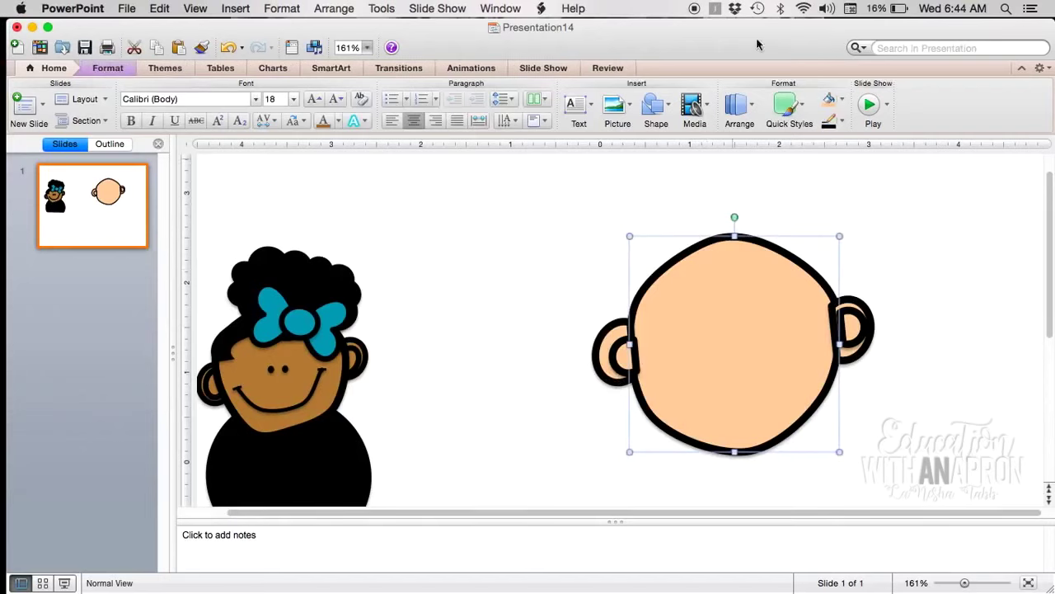
click(739, 111)
click(739, 115)
click(739, 115)
click(739, 115)
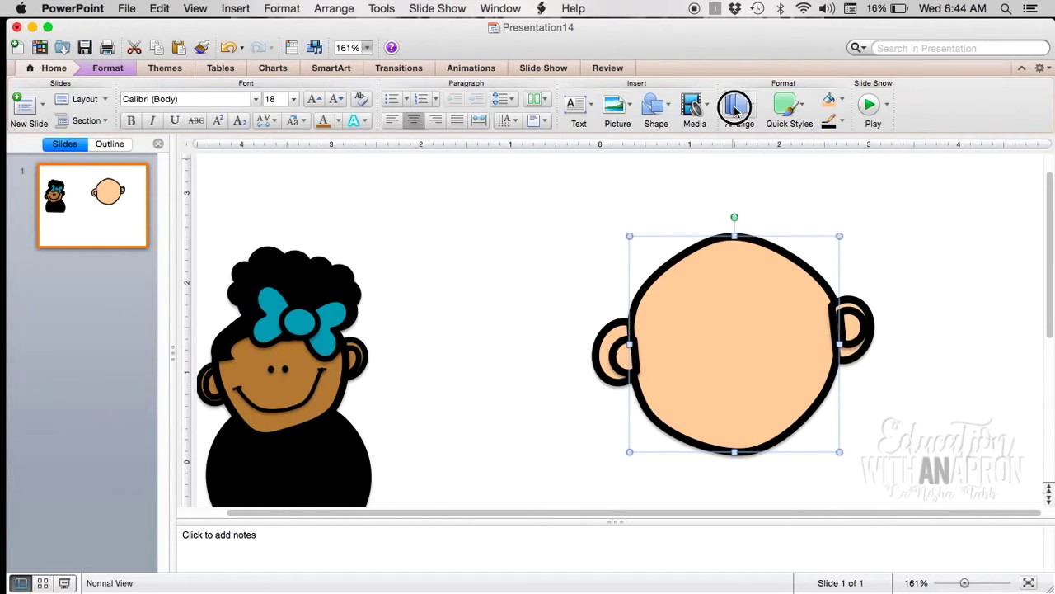
click(739, 116)
click(752, 143)
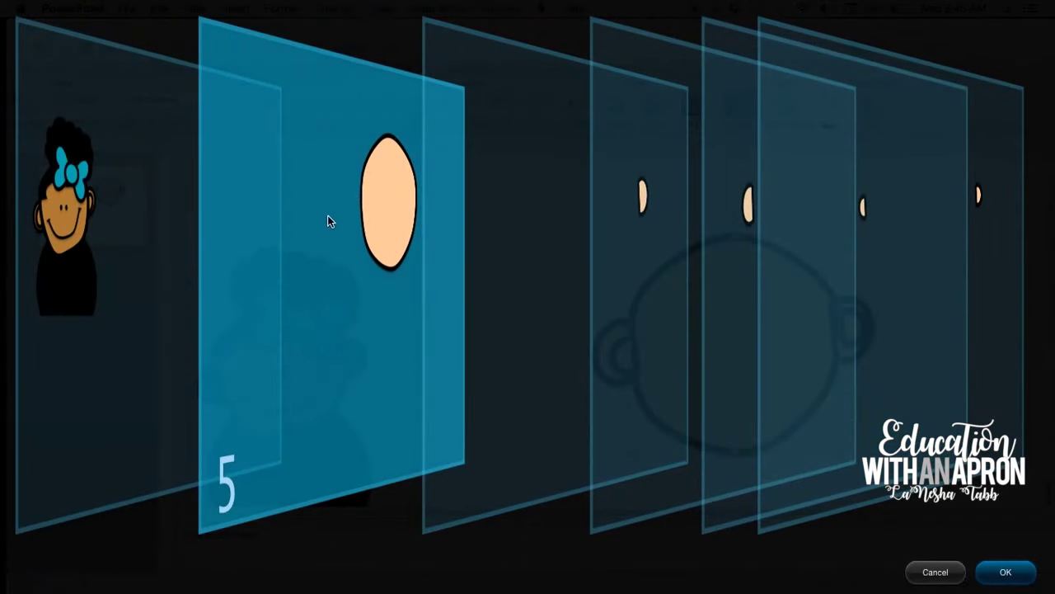
drag(346, 229, 858, 400)
click(1005, 572)
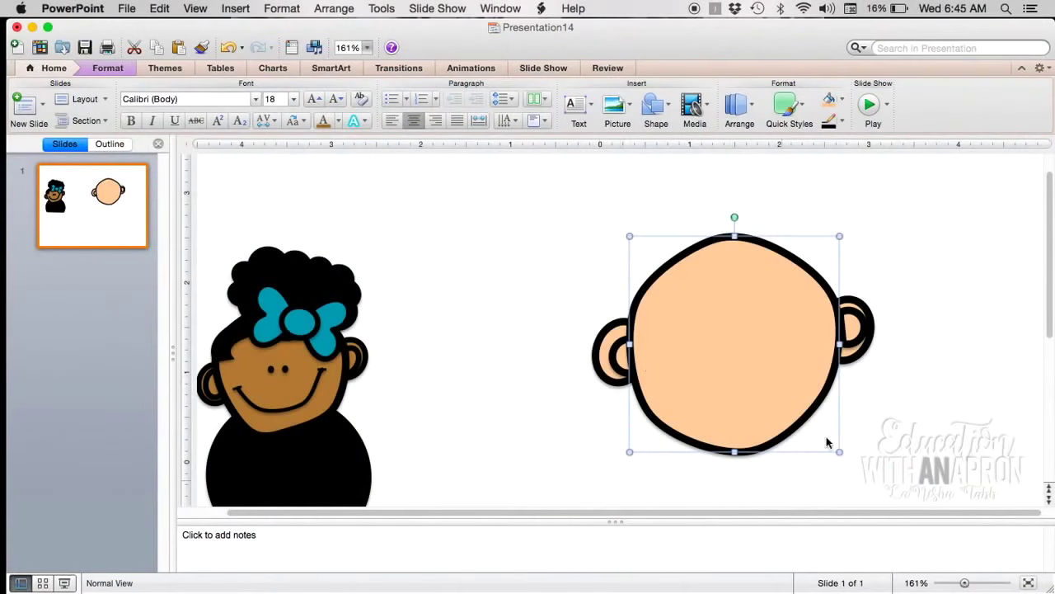
click(966, 394)
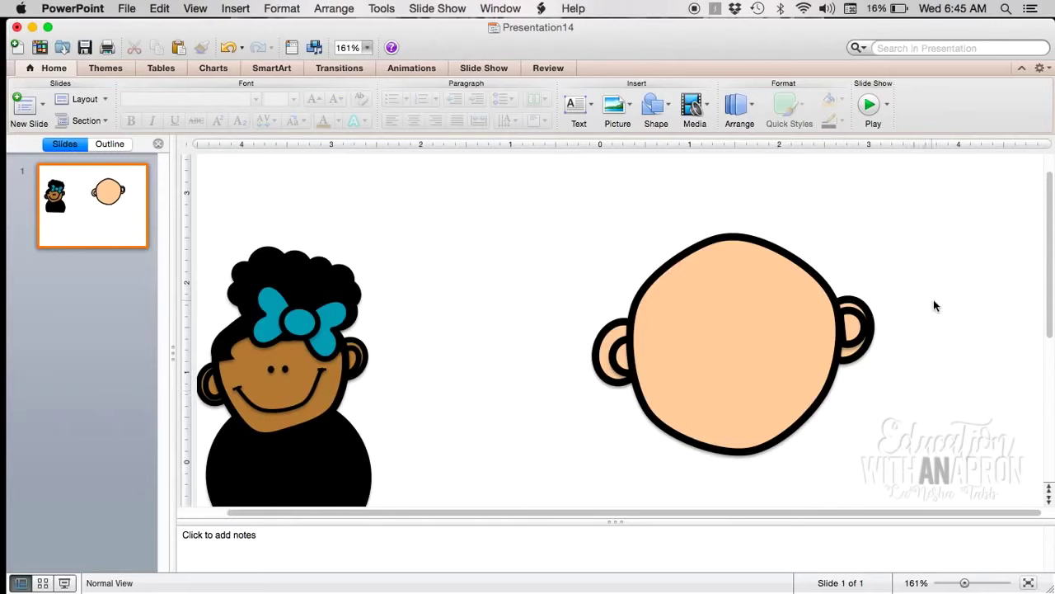
- Draw a Cloud shape for the hair, move it over the head, and enlarge it to cover the head
click(660, 115)
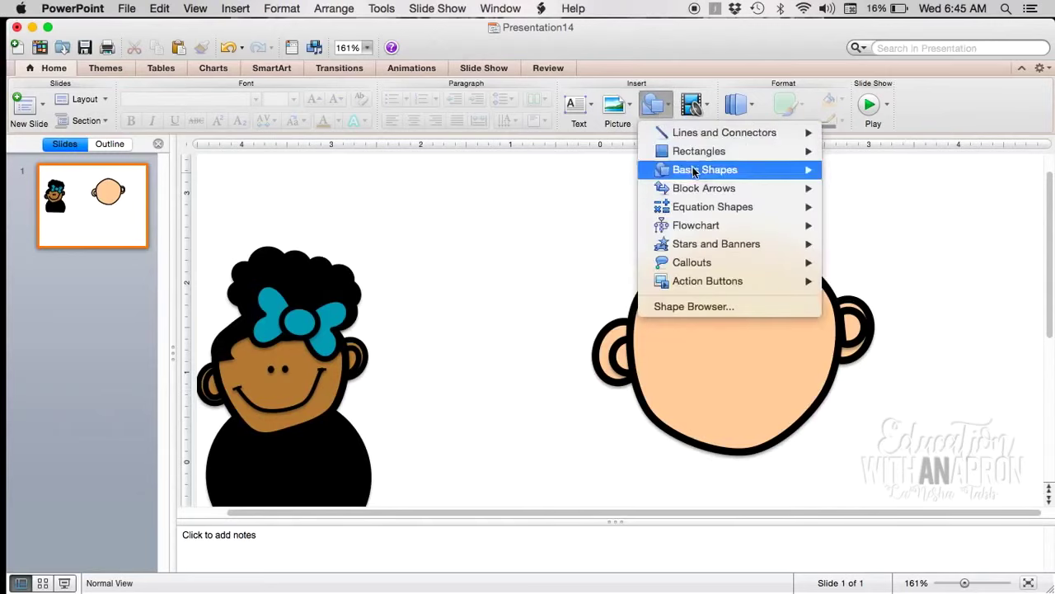
mouse_move(695, 151)
mouse_move(764, 169)
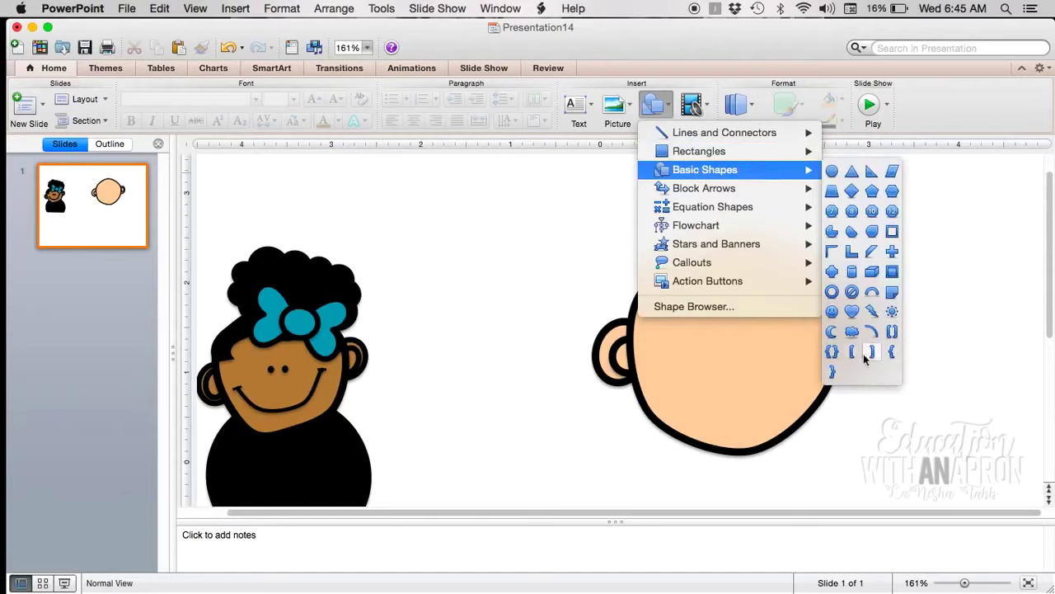
click(854, 332)
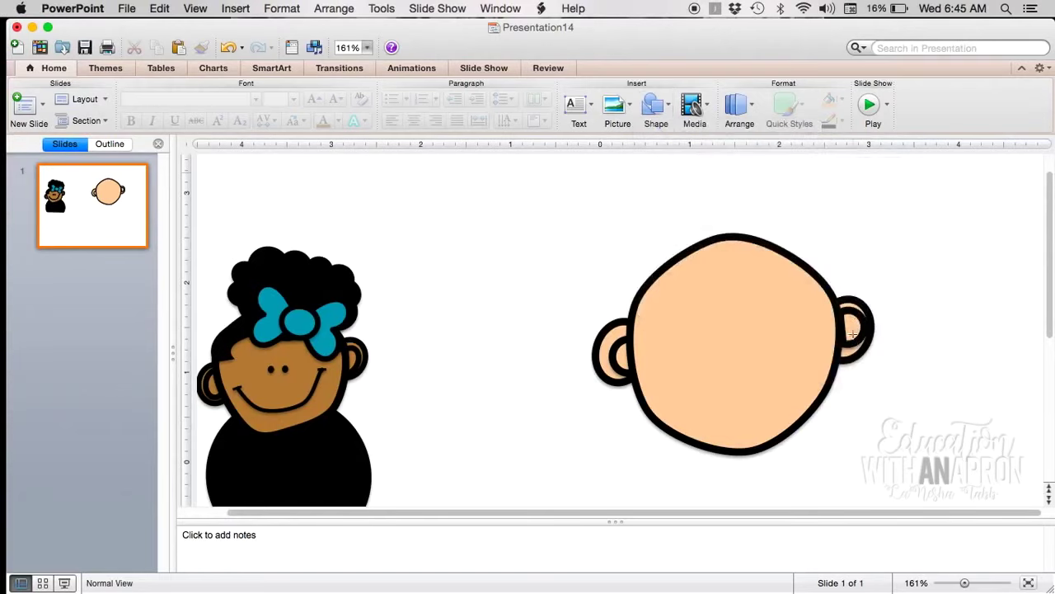
mouse_move(845, 179)
mouse_down()
mouse_move(879, 269)
mouse_move(984, 297)
mouse_move(996, 327)
mouse_move(1022, 335)
mouse_move(1030, 459)
mouse_move(1048, 501)
mouse_up()
mouse_move(976, 305)
mouse_down()
mouse_move(749, 295)
mouse_move(770, 281)
mouse_move(705, 230)
mouse_up()
drag(830, 460, 916, 403)
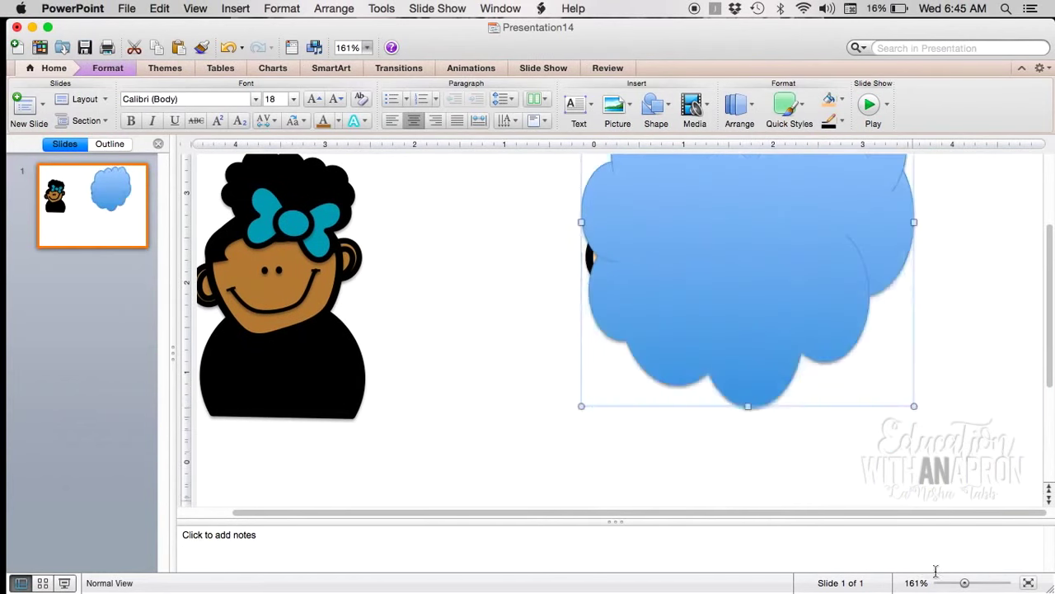
- Shrink the cloud to 3.69" high by 2.81" wide and move it off the head to the slide's lower right area
click(949, 585)
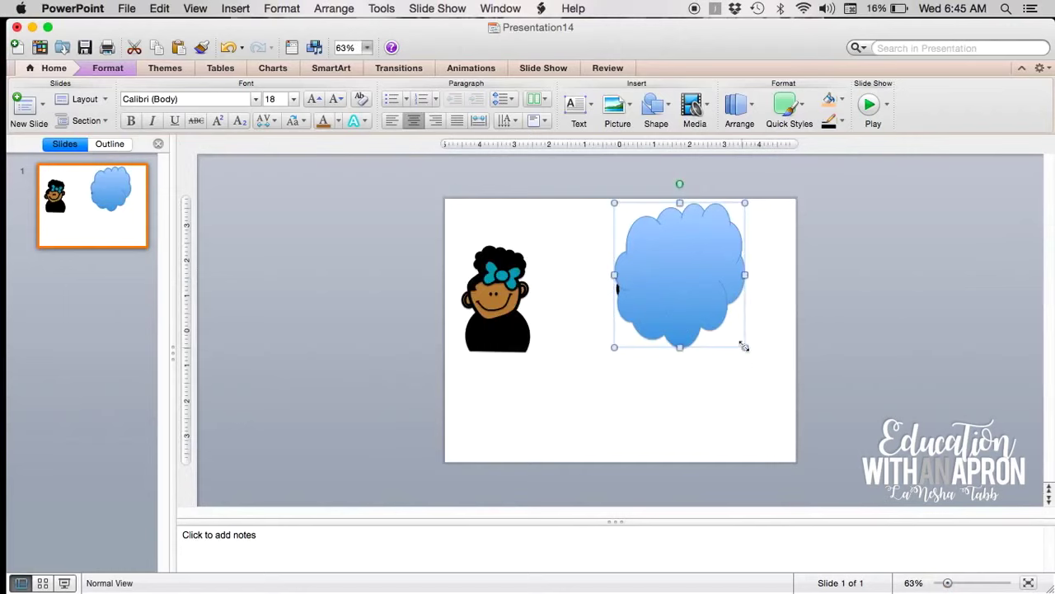
drag(744, 347, 713, 333)
drag(675, 284, 744, 372)
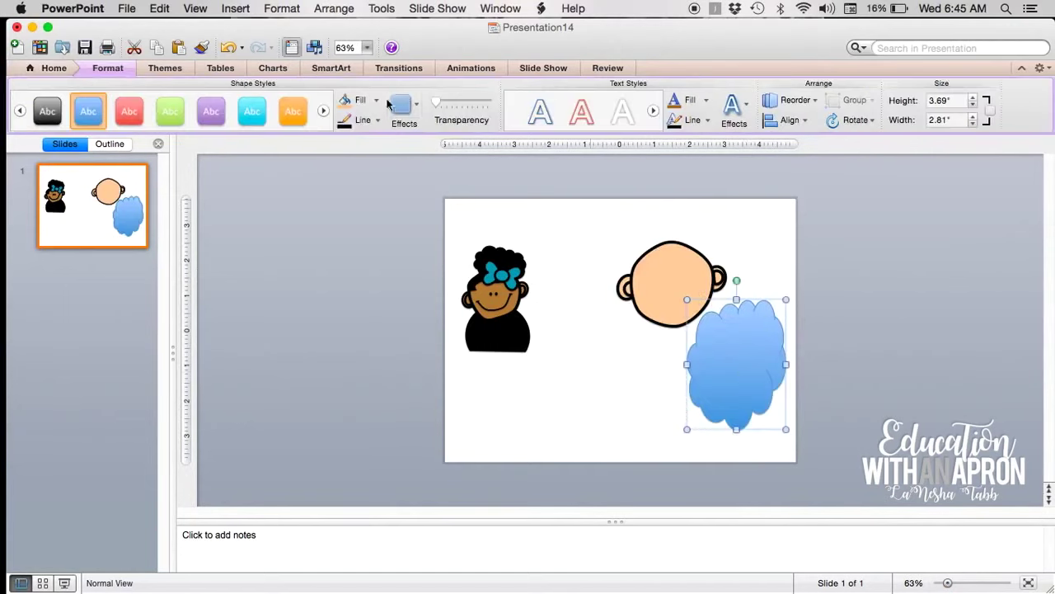
- Fill the cloud with a custom dark brown by picking an orange hue on the color wheel and darkening it
click(366, 101)
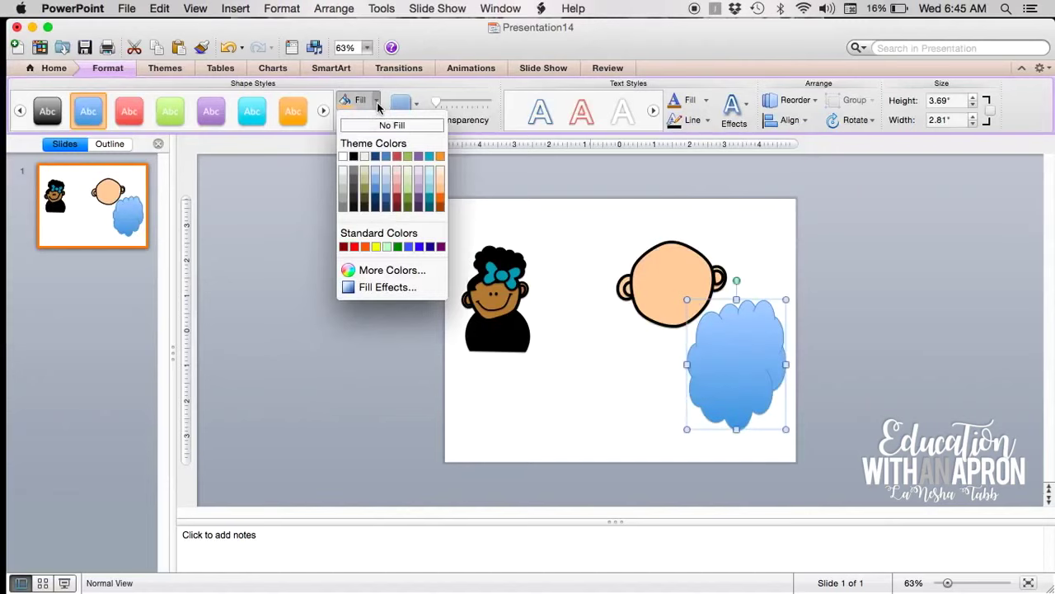
click(393, 271)
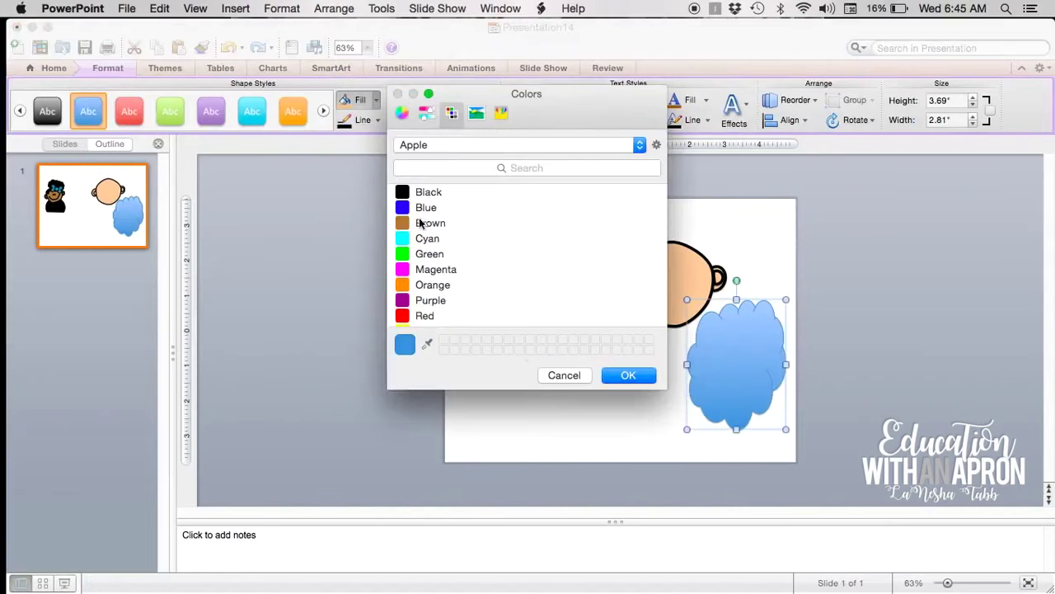
click(402, 113)
drag(575, 243, 575, 201)
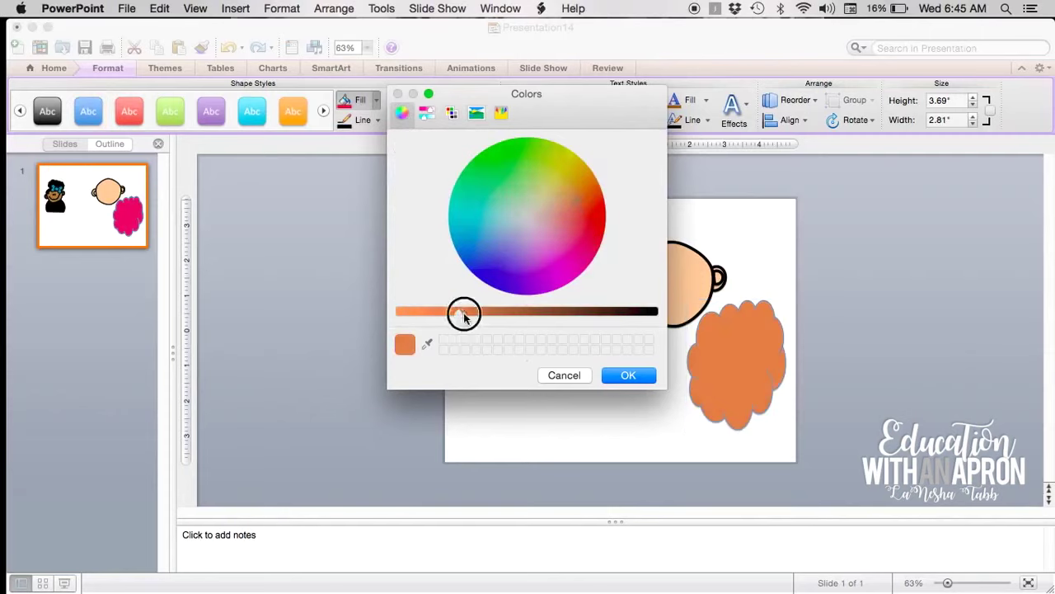
drag(463, 317, 553, 316)
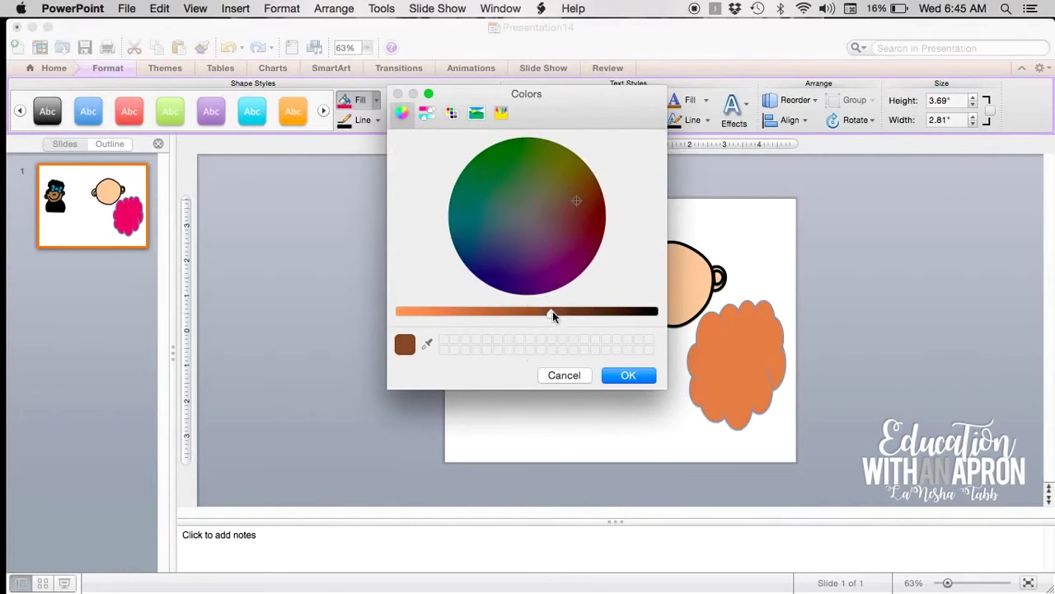
click(627, 376)
click(712, 358)
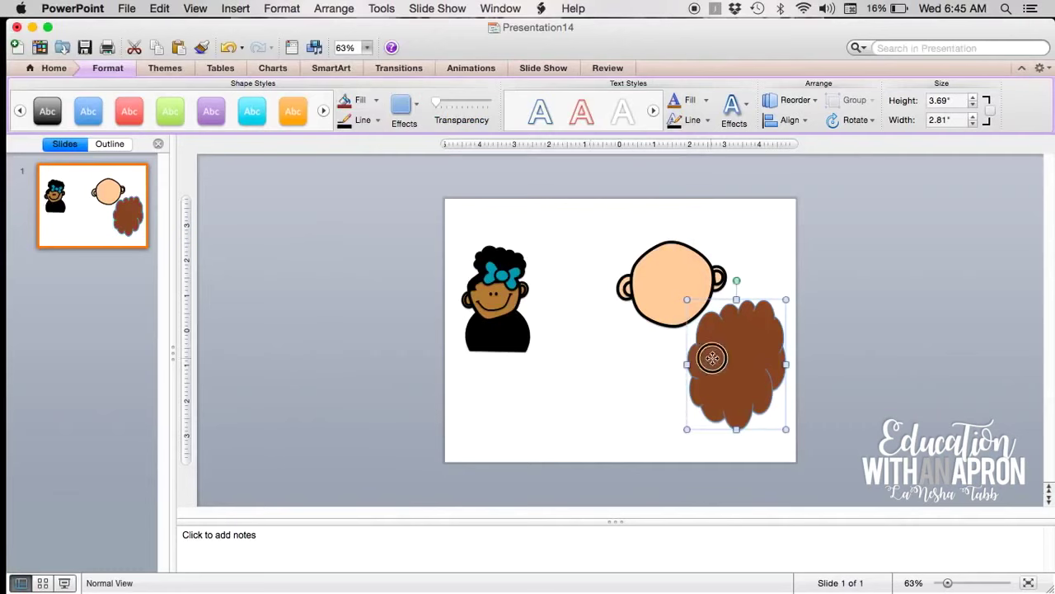
- Outline the brown hair cloud in black with a 6 pt line
click(379, 120)
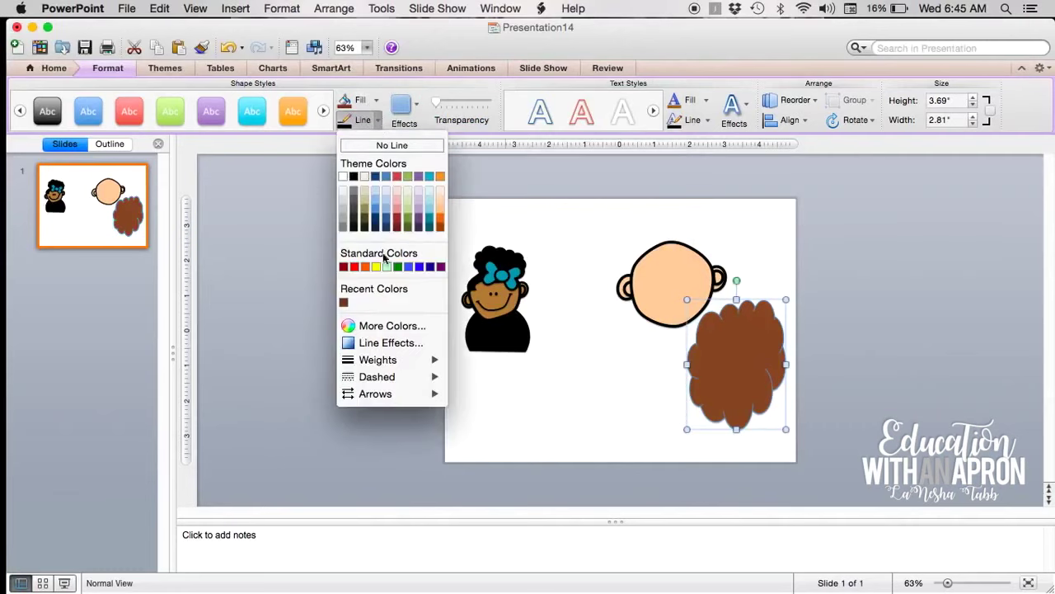
click(363, 191)
click(366, 130)
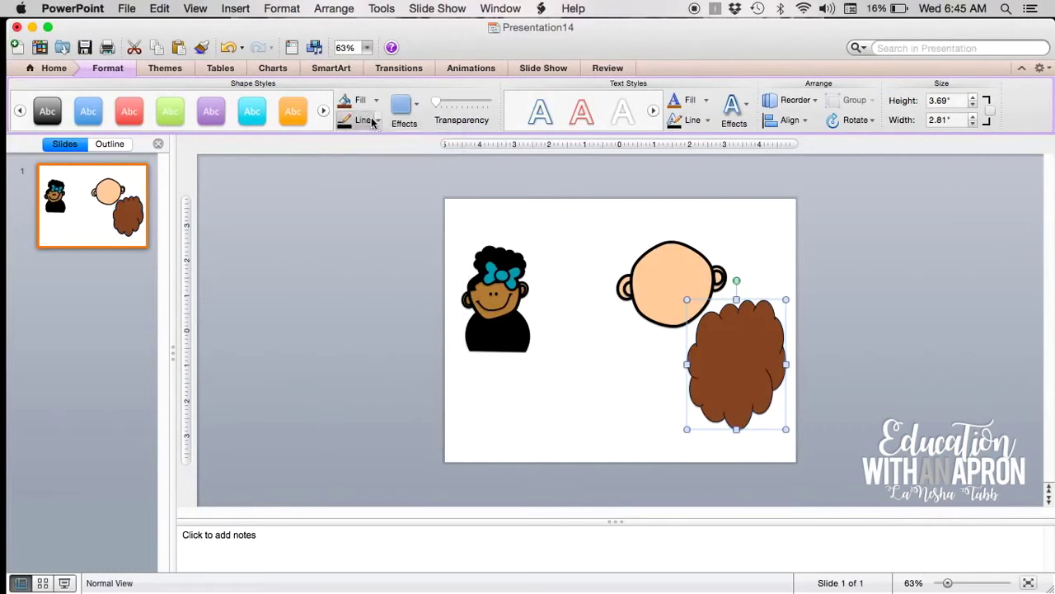
click(377, 122)
mouse_move(389, 364)
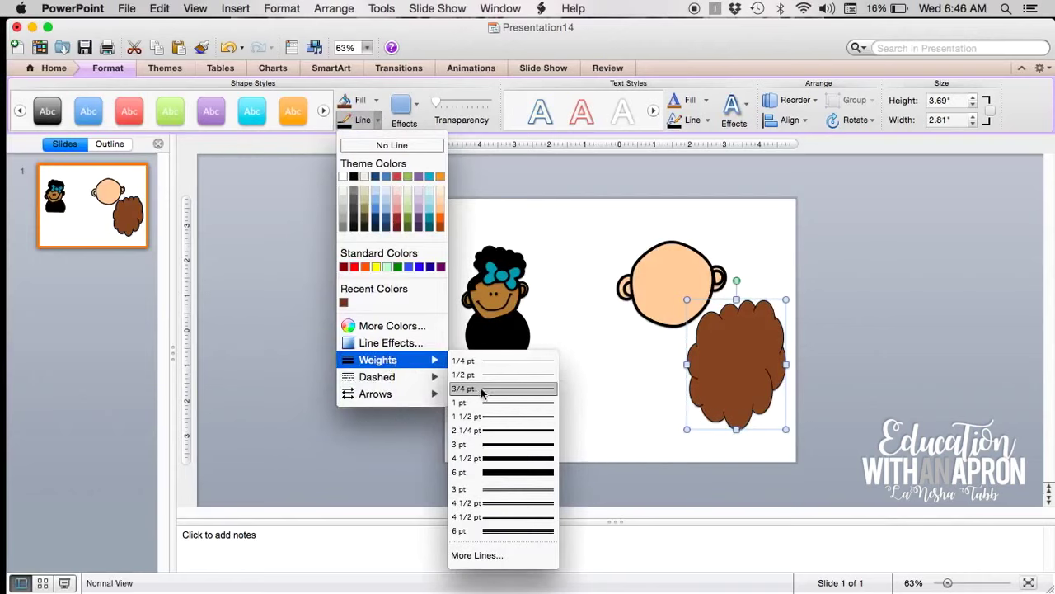
click(498, 473)
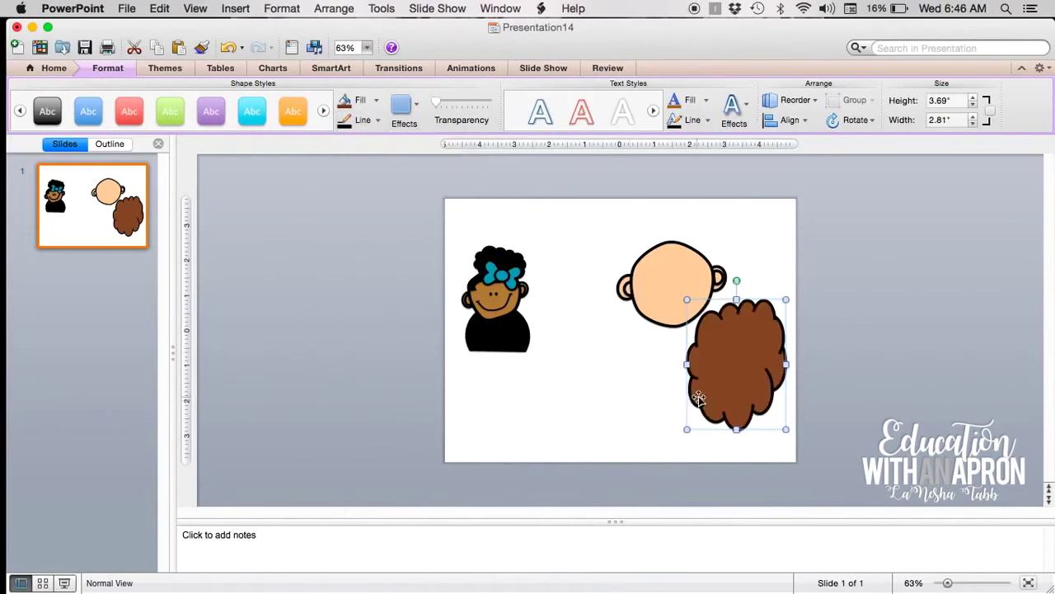
- Move the hair cloud over the head, widen it to 3.28", and send it to the back, centered behind the head and ears
drag(698, 399, 650, 323)
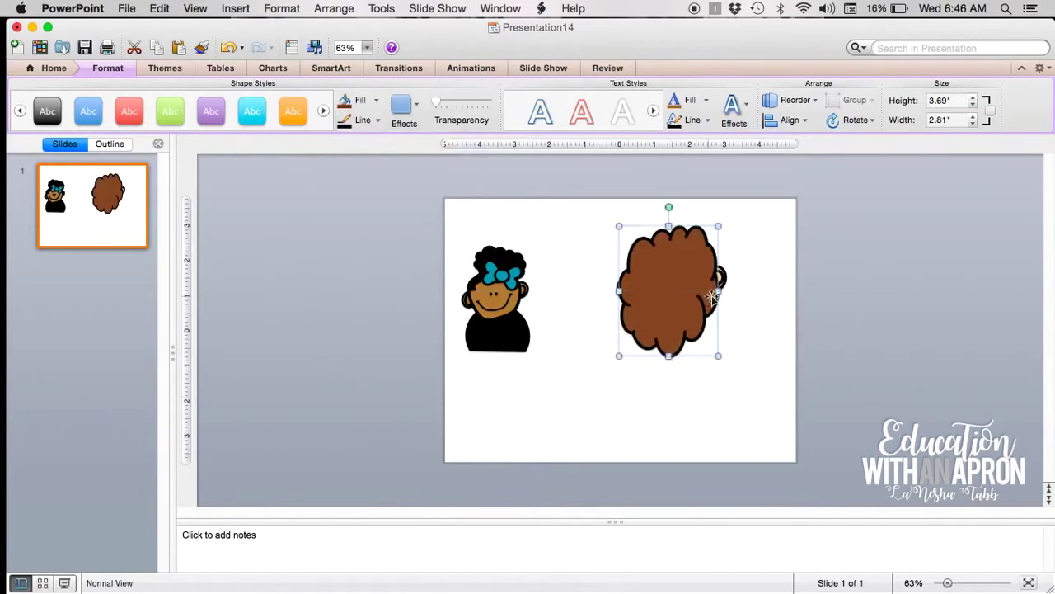
drag(714, 297, 734, 291)
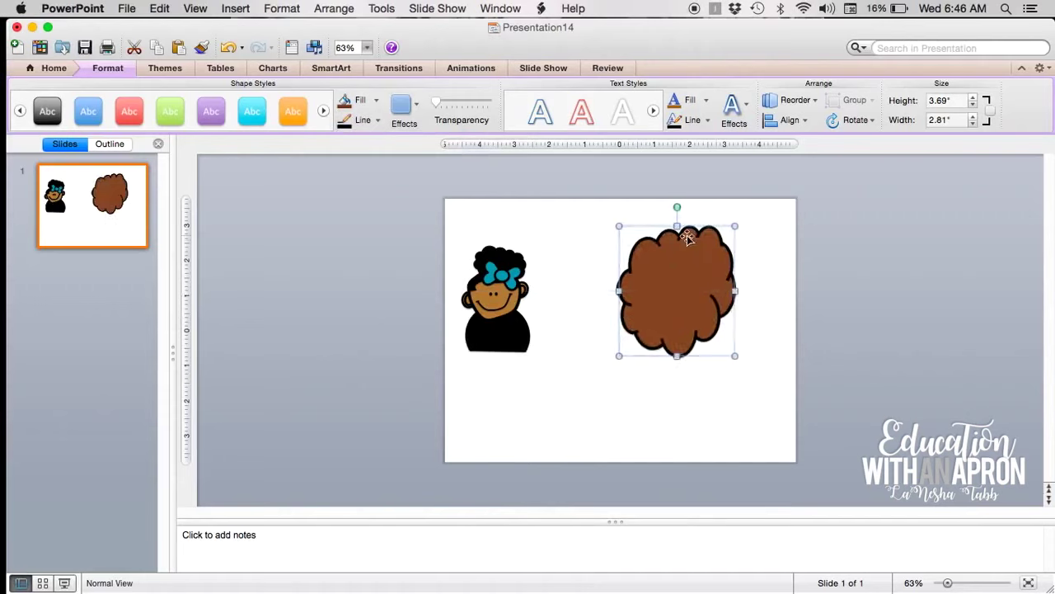
right_click(673, 284)
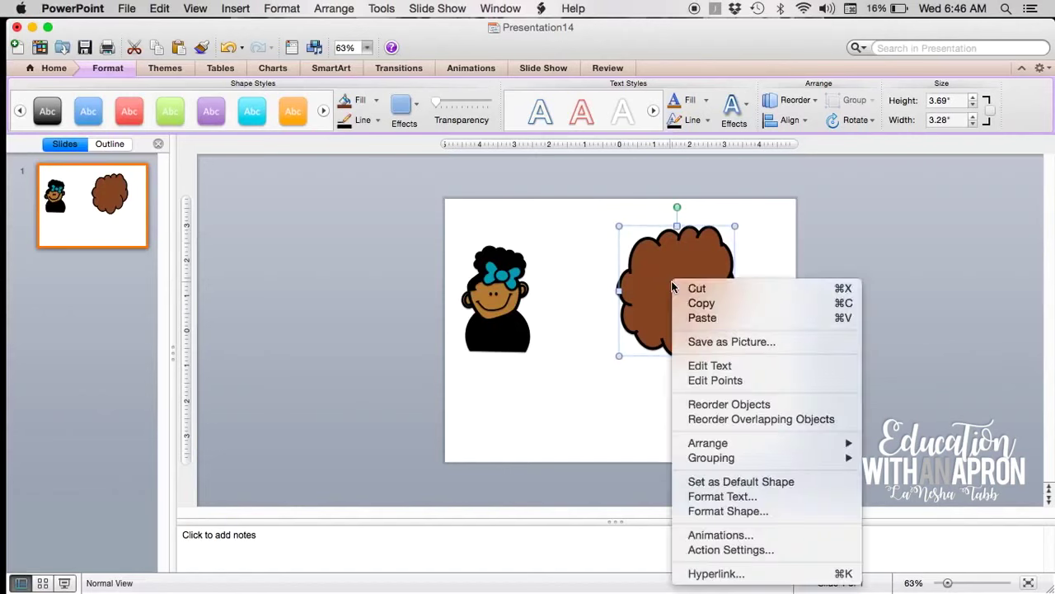
mouse_move(731, 442)
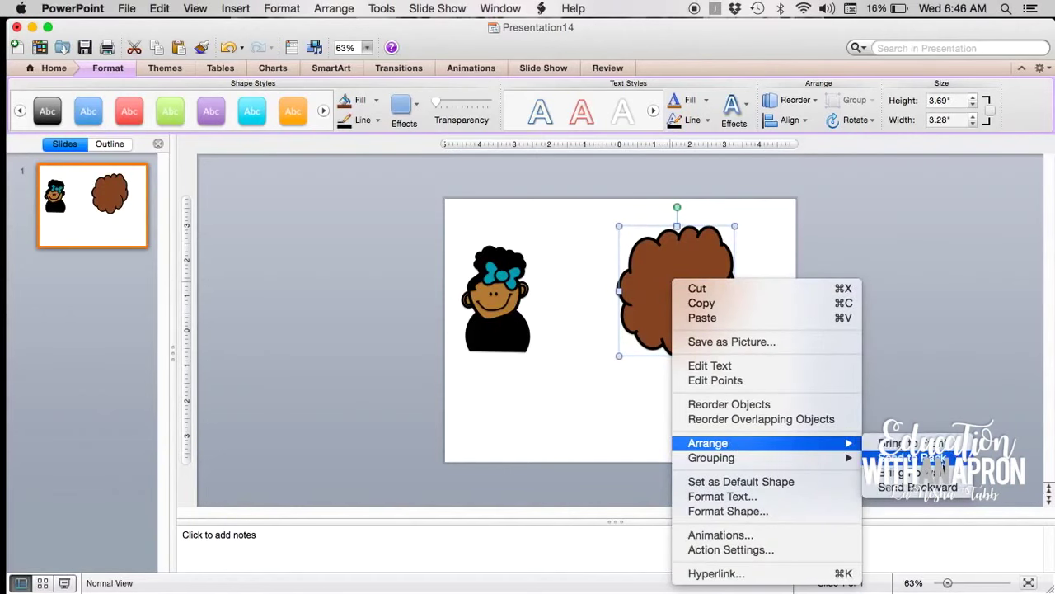
click(940, 458)
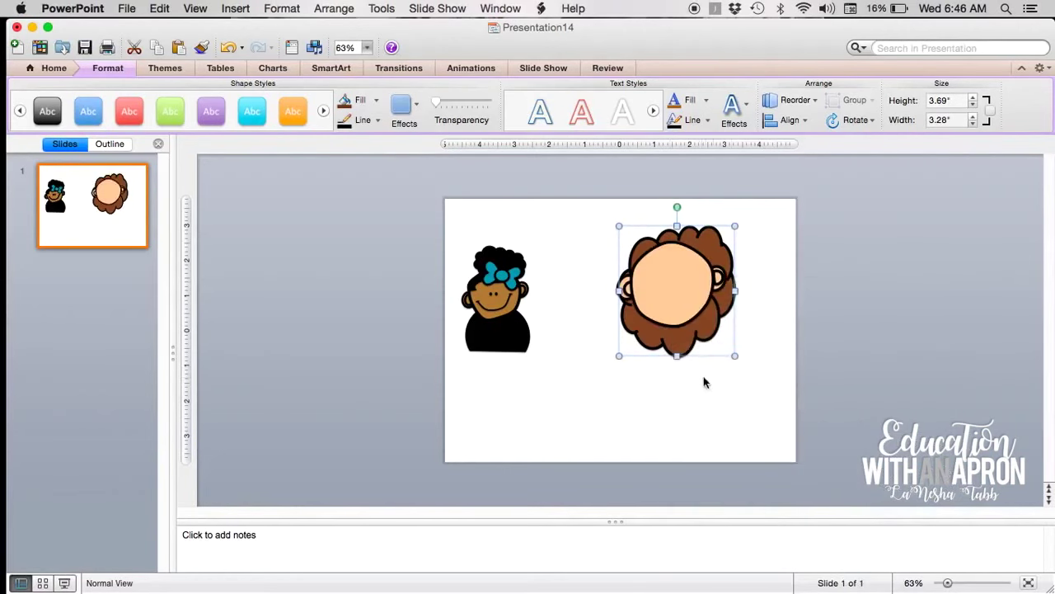
drag(688, 340, 679, 339)
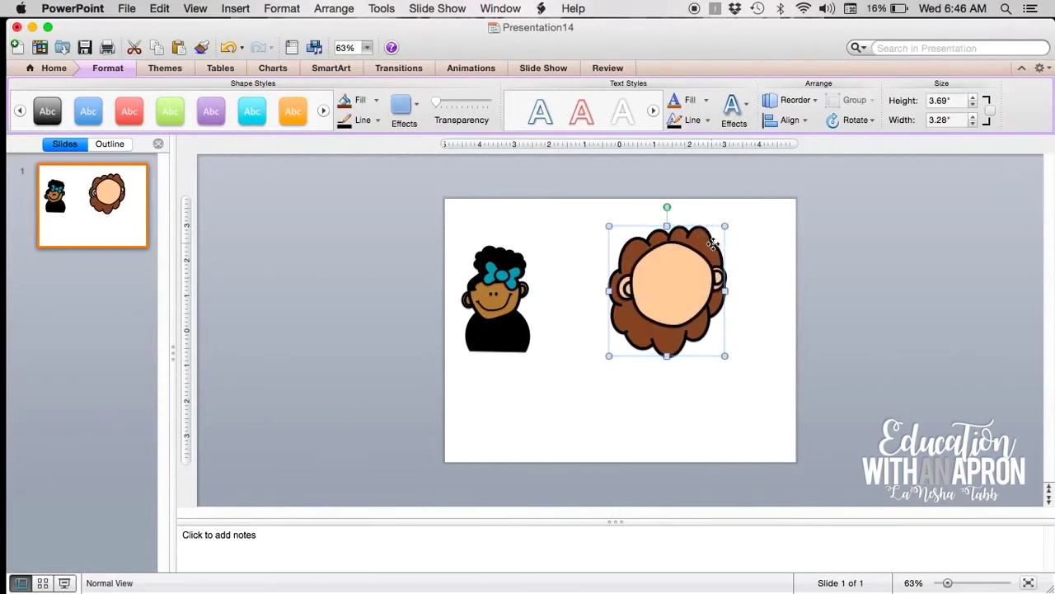
- Duplicate the hair cloud and shrink the copy to 1.36" high by 2.08" wide as bangs across the upper forehead
key(super+d)
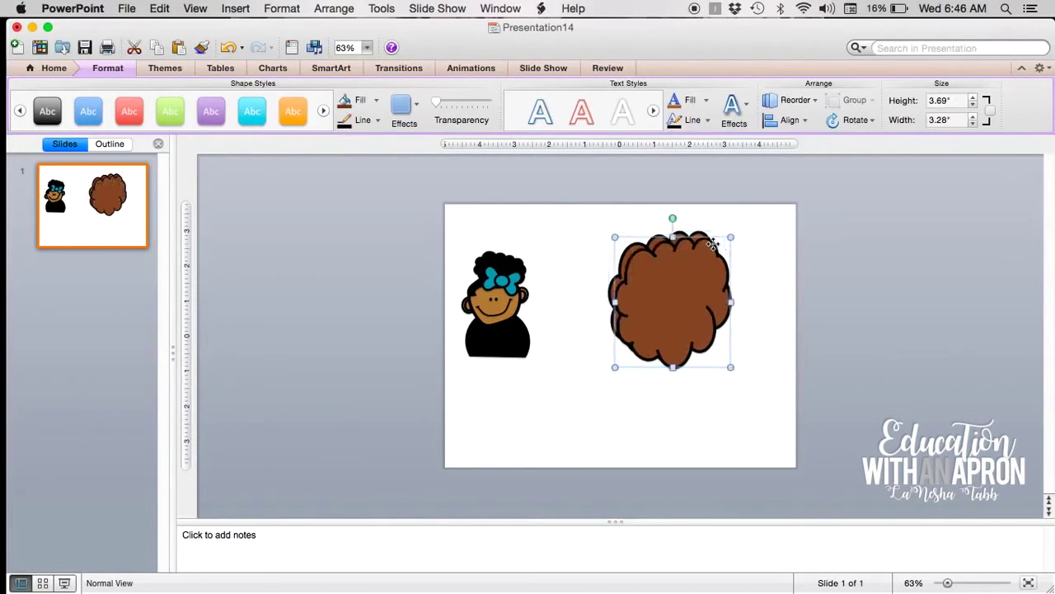
drag(731, 368, 691, 265)
- Widen the back hair cloud to 3.7", recenter it behind the head, and rotate it slightly counterclockwise
click(682, 349)
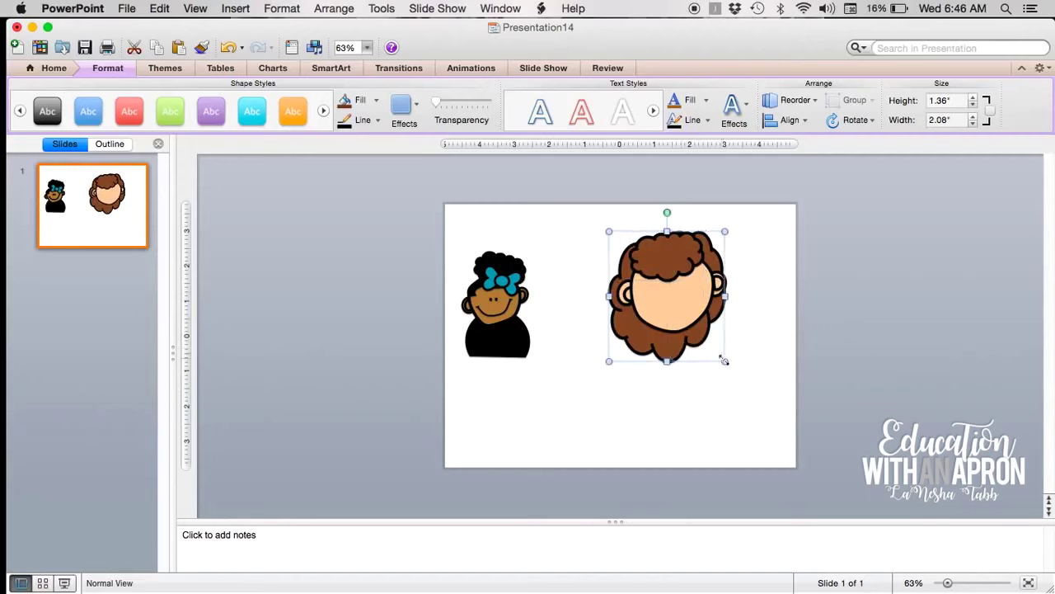
drag(726, 297, 740, 297)
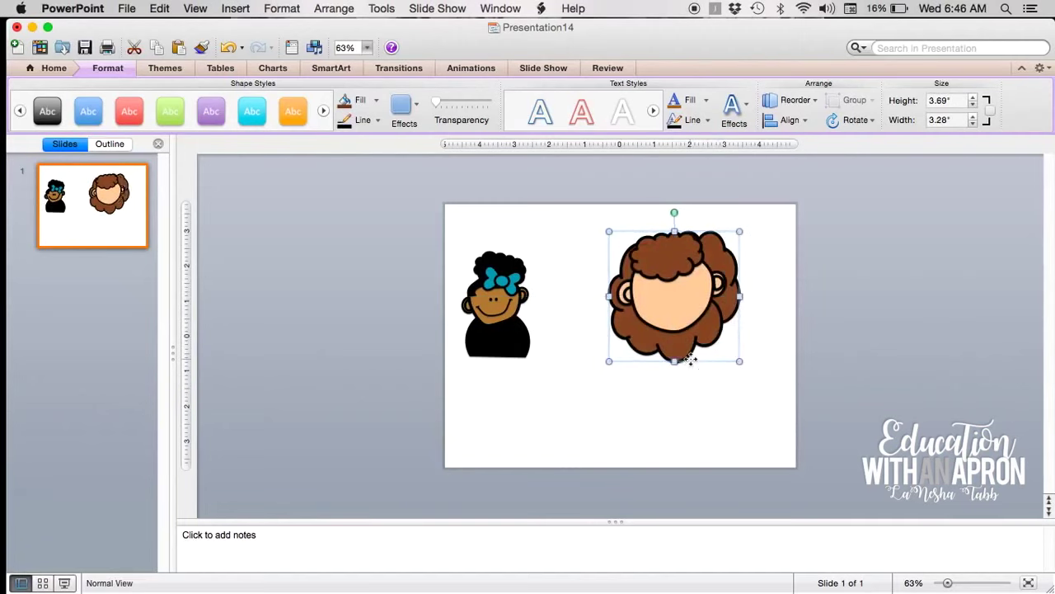
drag(722, 330, 715, 331)
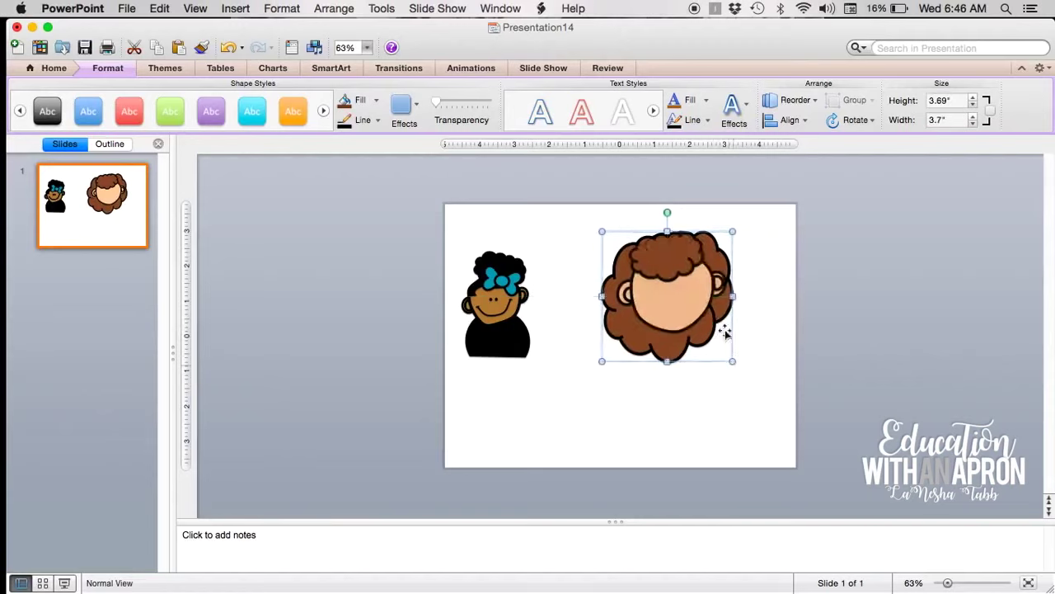
drag(668, 212, 640, 206)
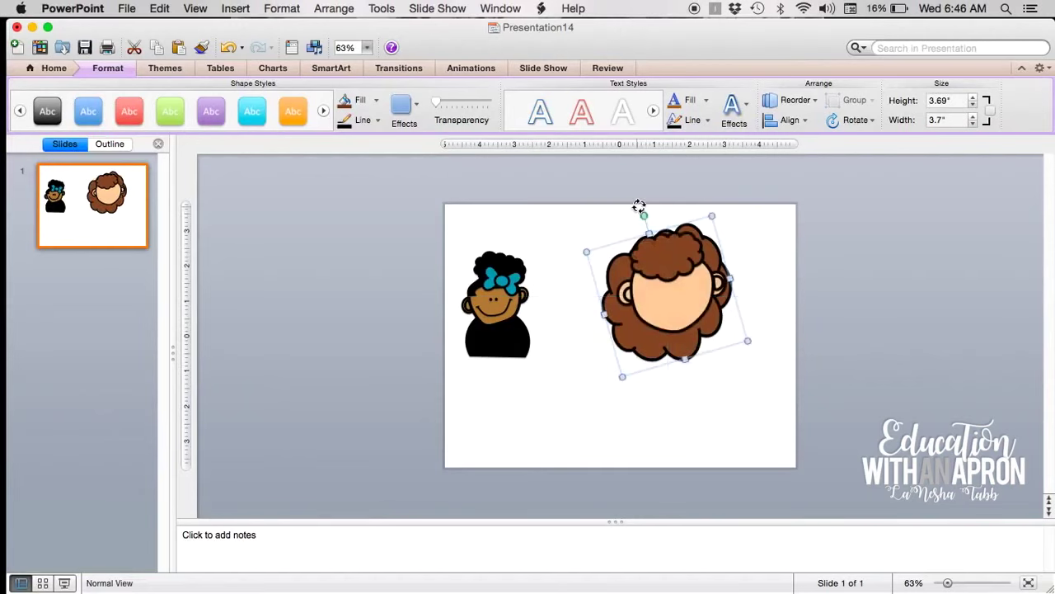
key(super+z)
- Tilt the bangs cloud slightly clockwise and enlarge it to 1.41" high by 2.33" wide across the top of the face
click(677, 254)
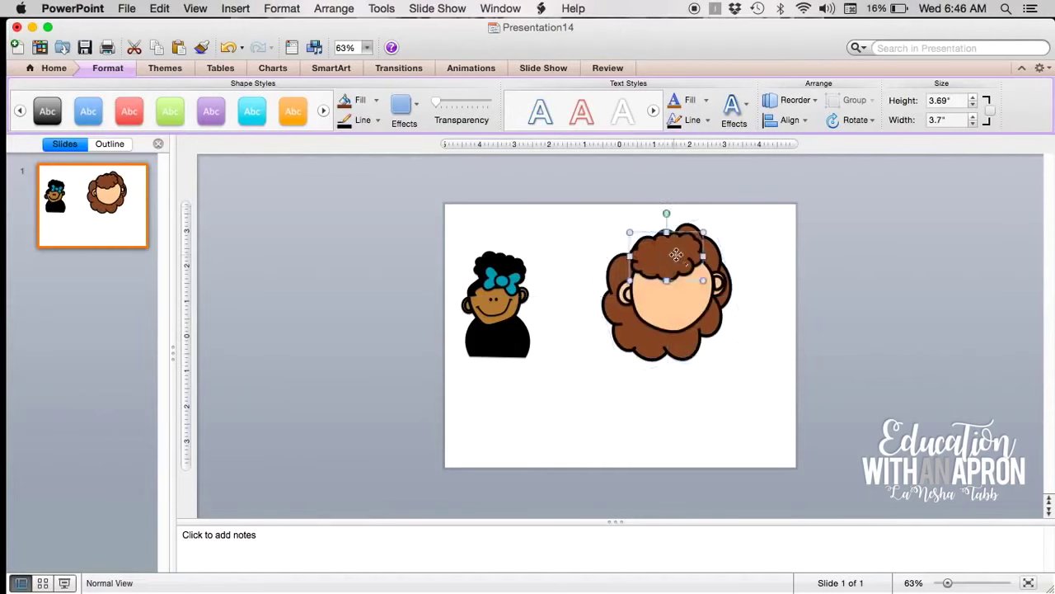
drag(669, 209, 633, 216)
mouse_move(664, 272)
mouse_down()
mouse_move(680, 287)
mouse_move(665, 274)
mouse_move(673, 266)
mouse_up()
click(756, 395)
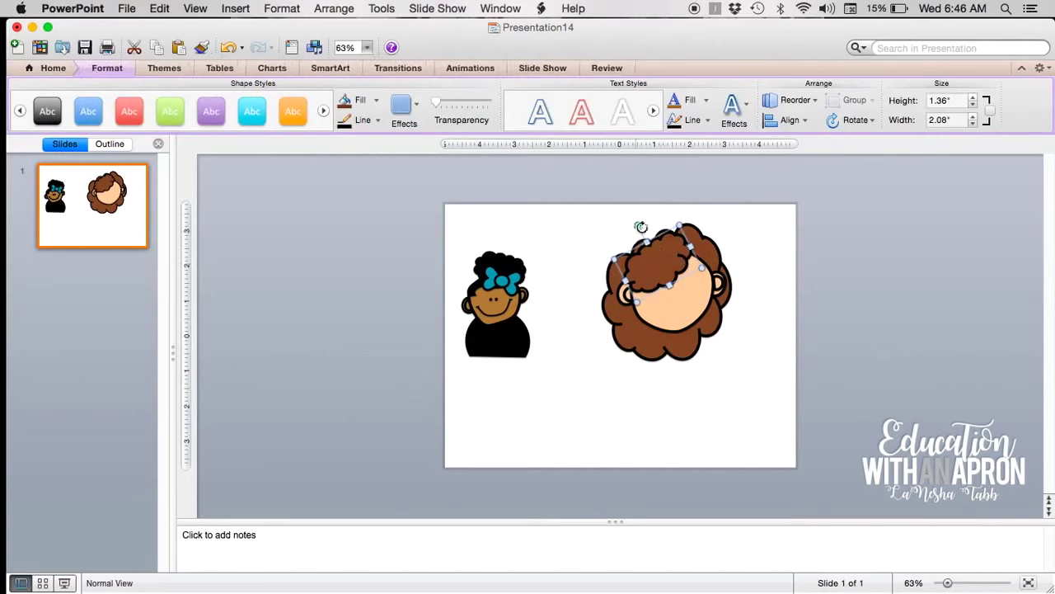
drag(637, 227, 664, 216)
drag(651, 271, 703, 284)
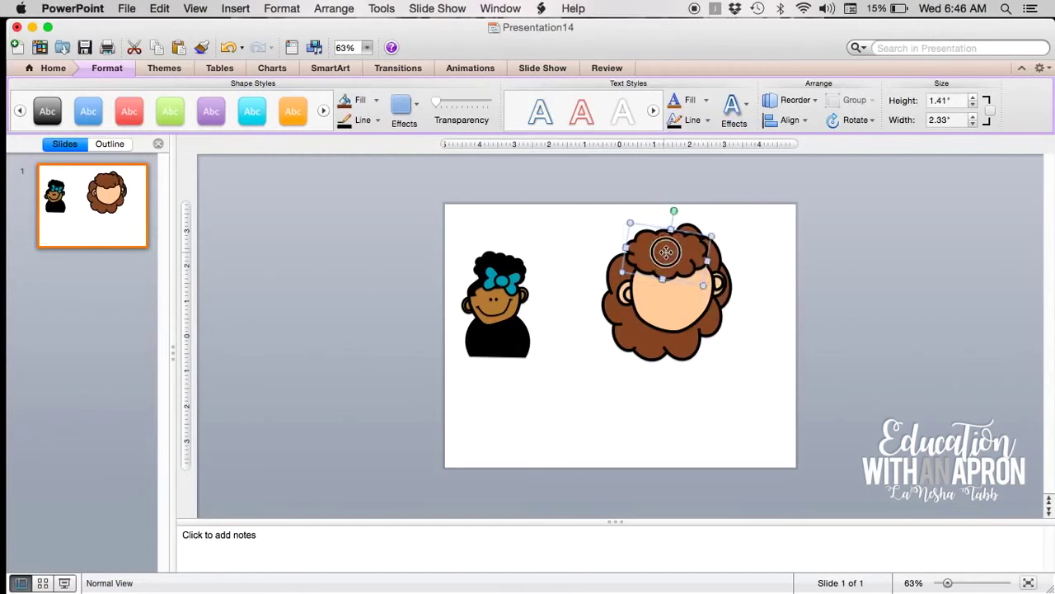
click(725, 405)
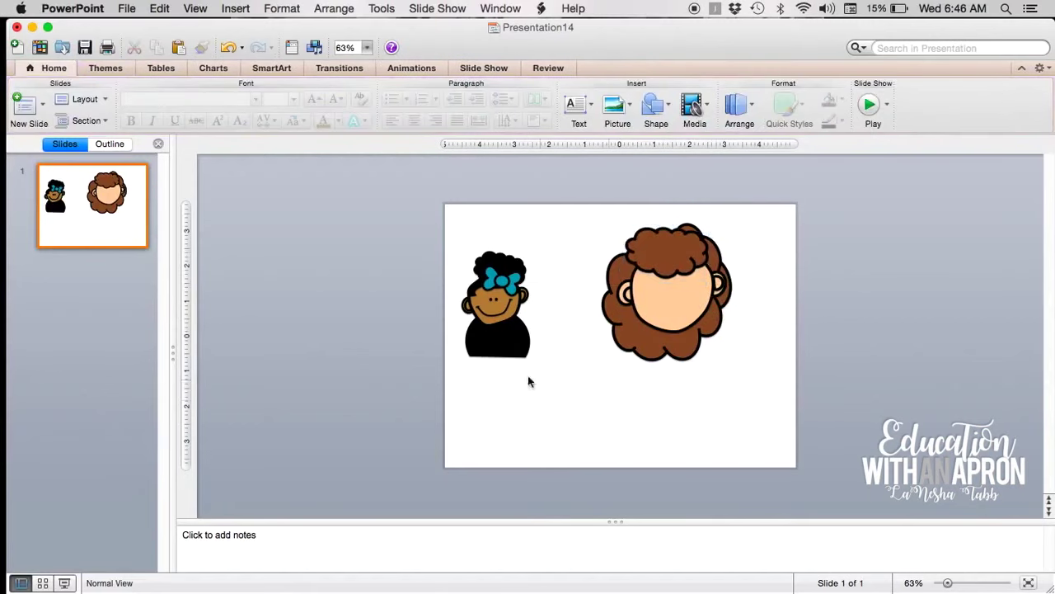
drag(715, 340, 731, 288)
key(super+z)
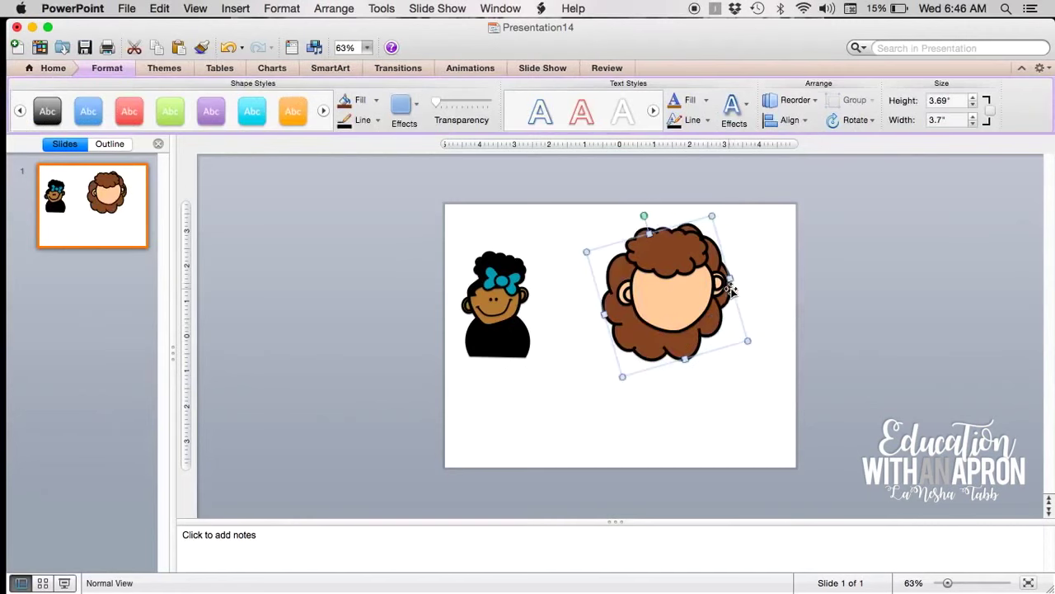
click(739, 398)
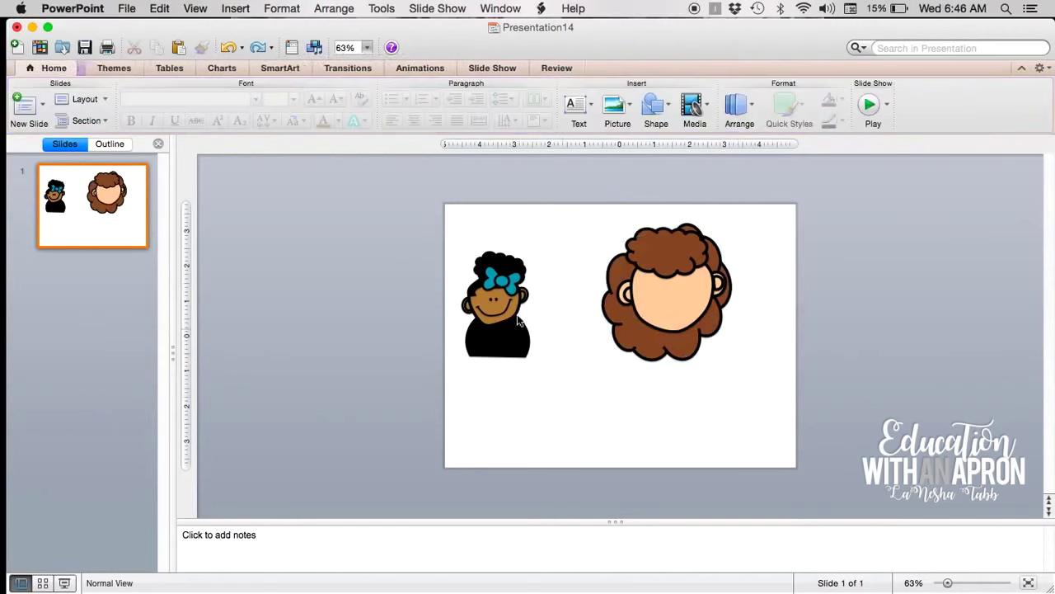
- Draw a small circle for the bow's knot on the empty area below and to the right of the hair
click(656, 105)
mouse_move(689, 156)
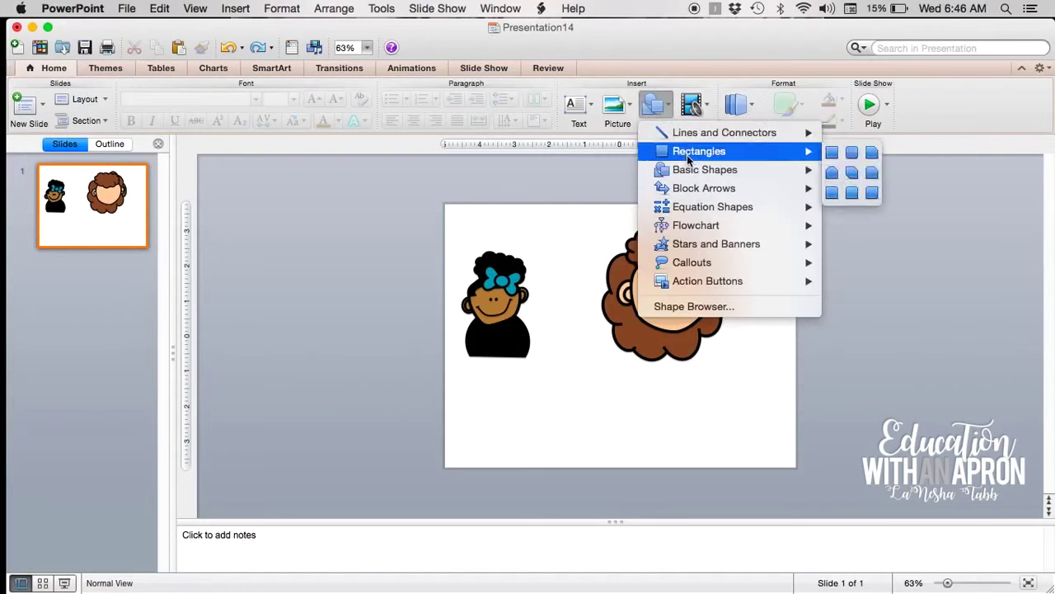
mouse_move(790, 171)
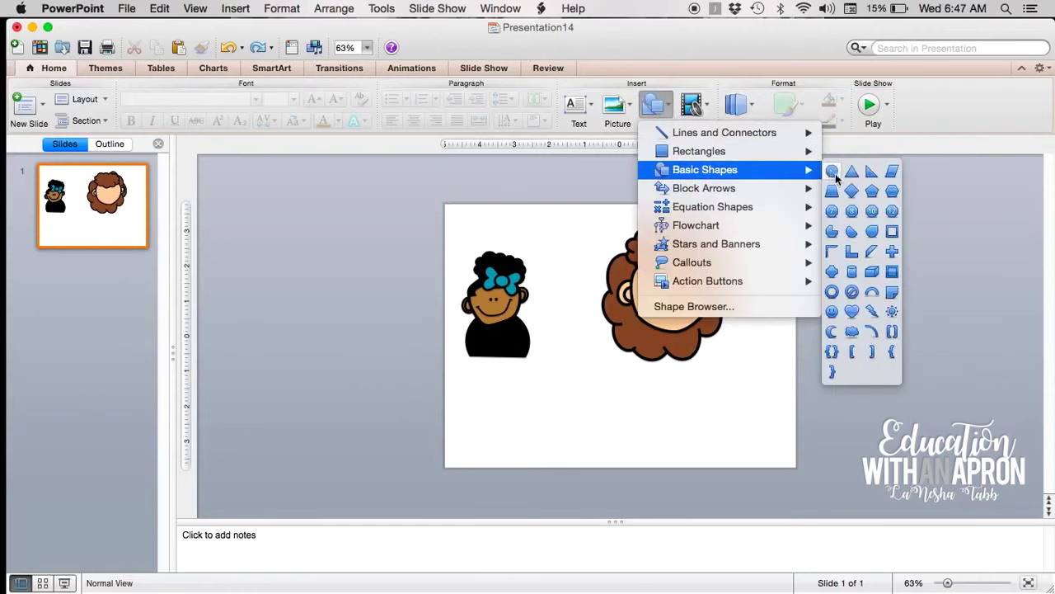
click(835, 177)
mouse_move(747, 365)
mouse_down()
mouse_move(770, 391)
mouse_move(748, 375)
mouse_up()
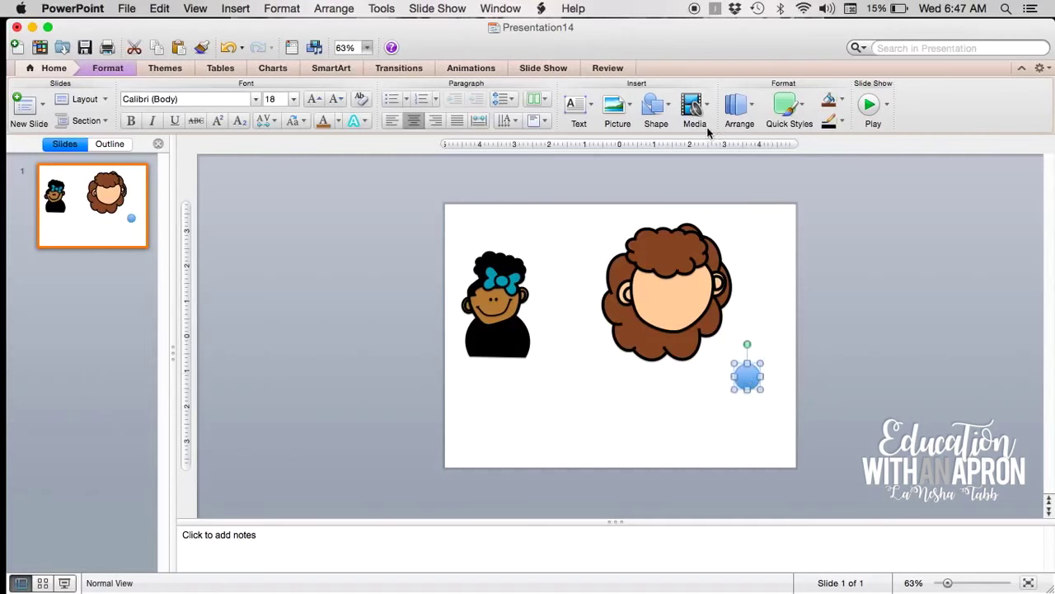
- Draw a small Heart shape beside the circle for one loop of the bow
click(653, 108)
mouse_move(683, 156)
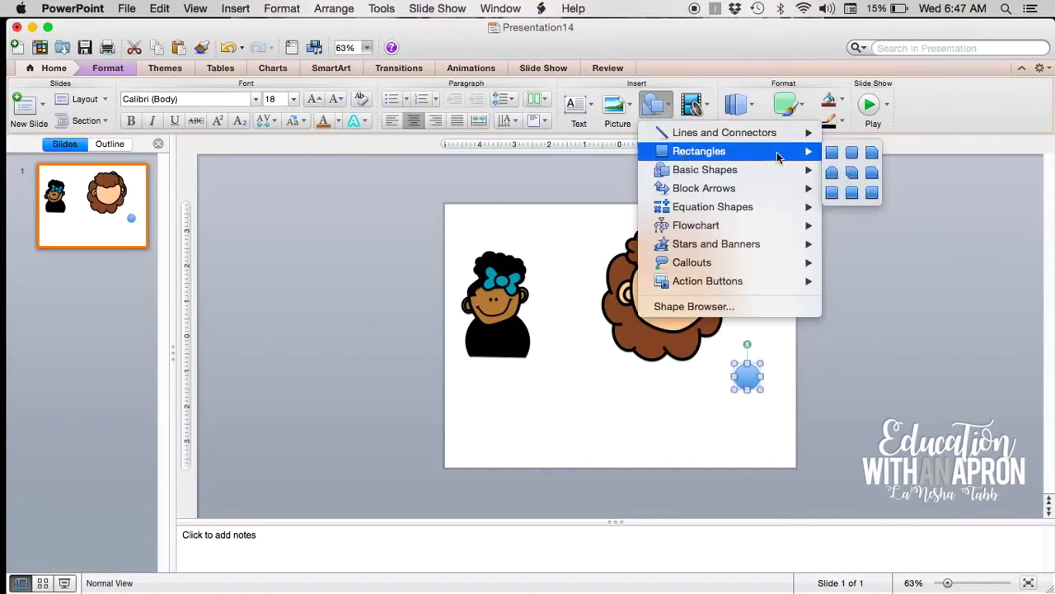
mouse_move(778, 179)
click(852, 293)
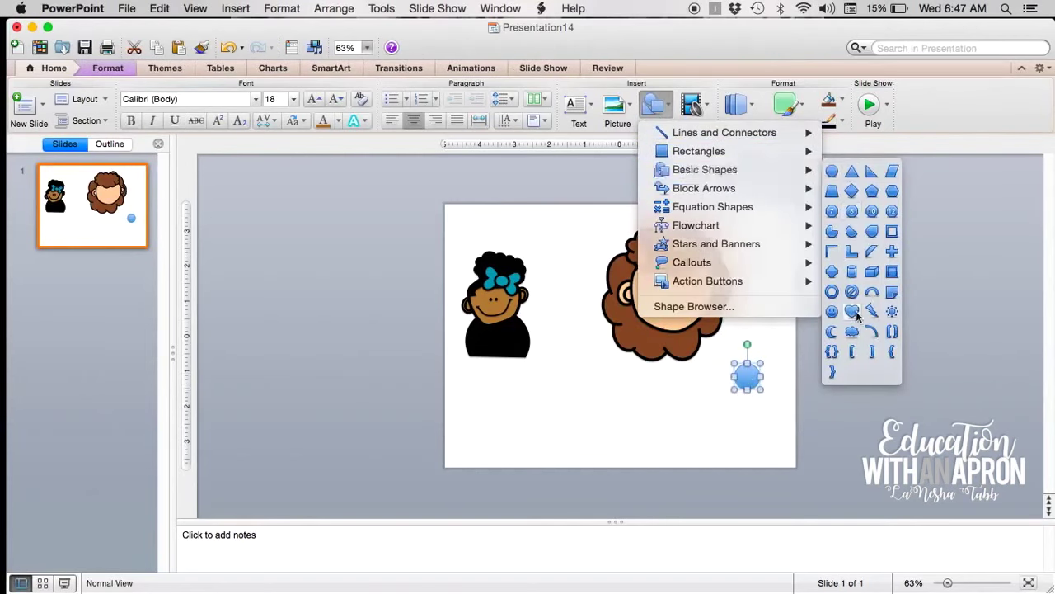
drag(697, 377, 726, 406)
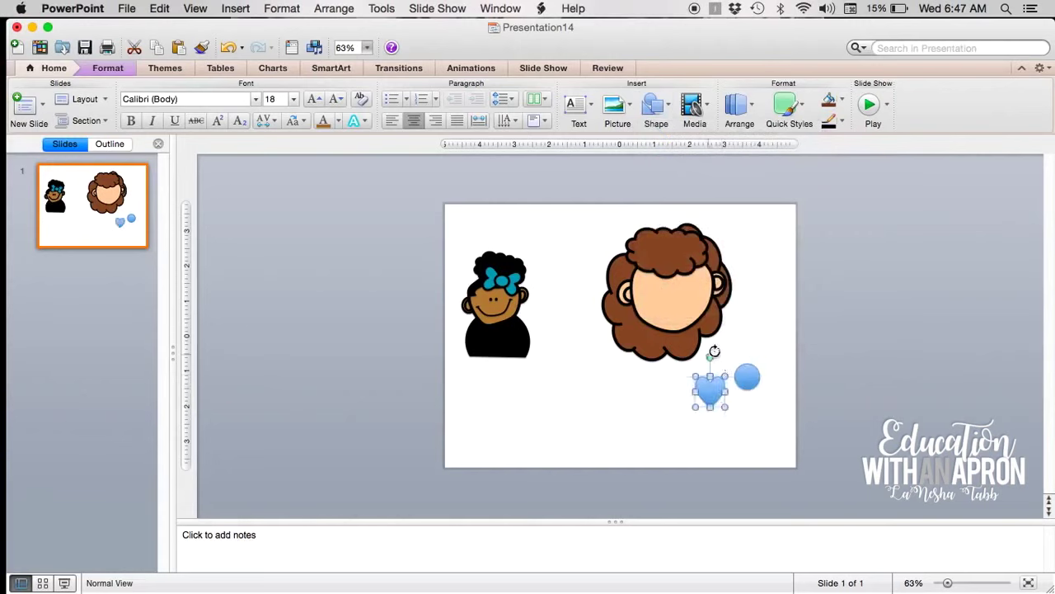
- Turn the heart sideways with its point against the circle, and place a mirrored copy on the opposite side to form a bow
drag(714, 351, 731, 376)
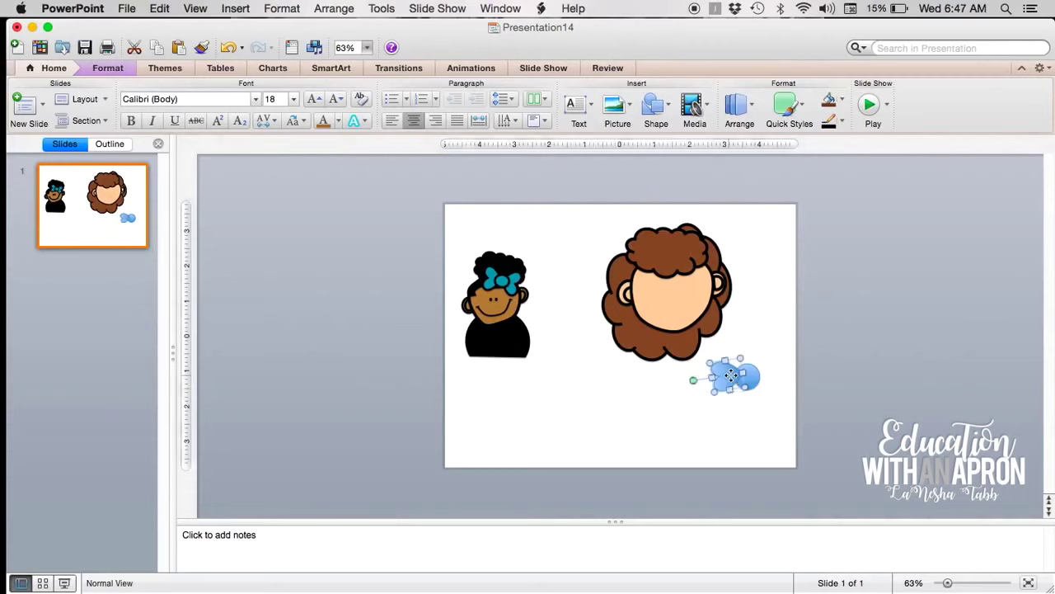
drag(733, 382, 760, 381)
click(756, 422)
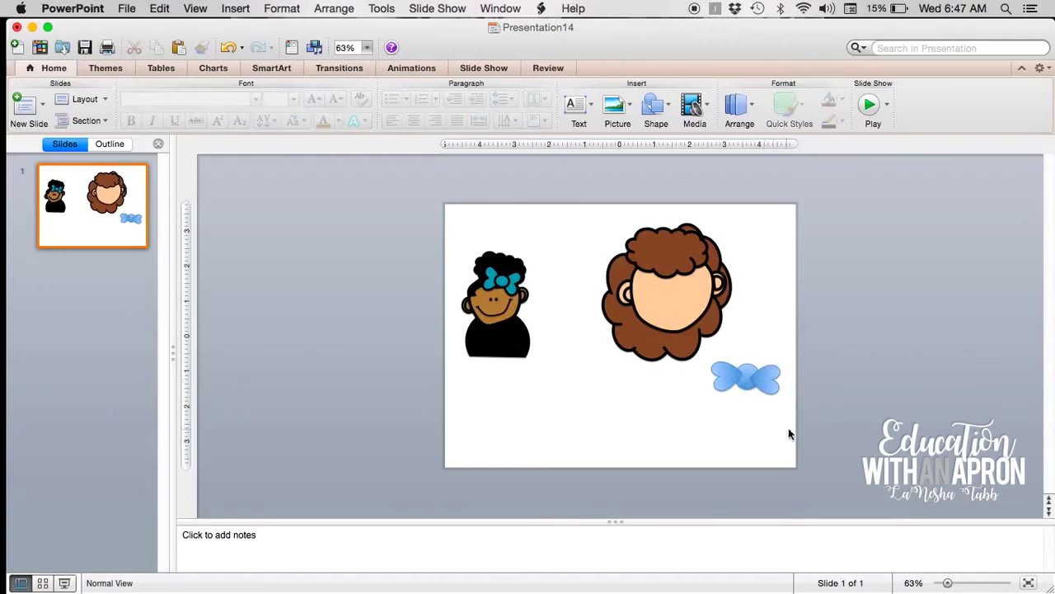
- Select the circle and both hearts of the bow together and fill them with standard red
drag(820, 432, 690, 343)
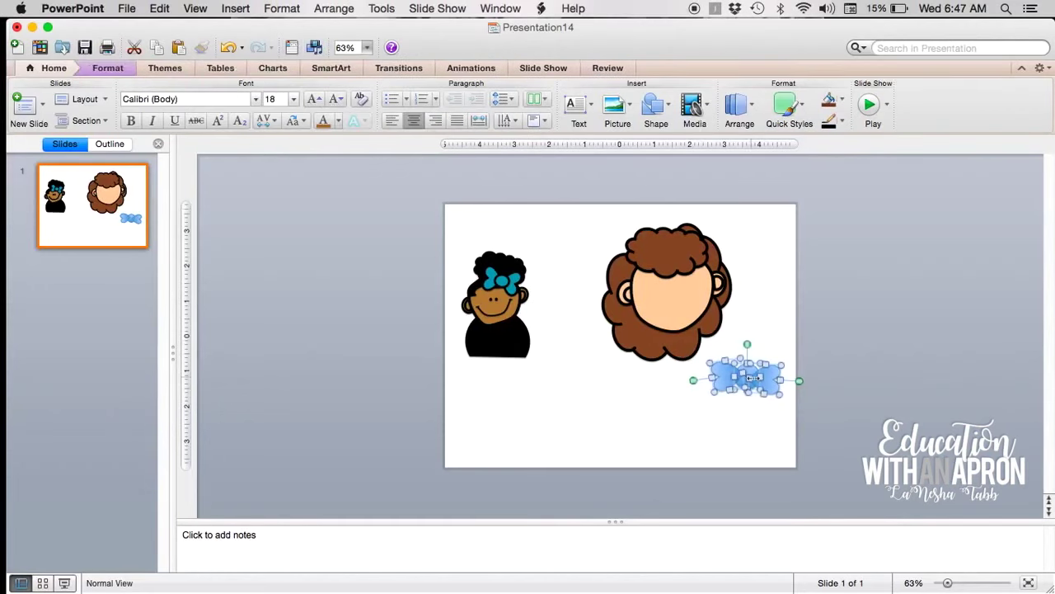
click(725, 371)
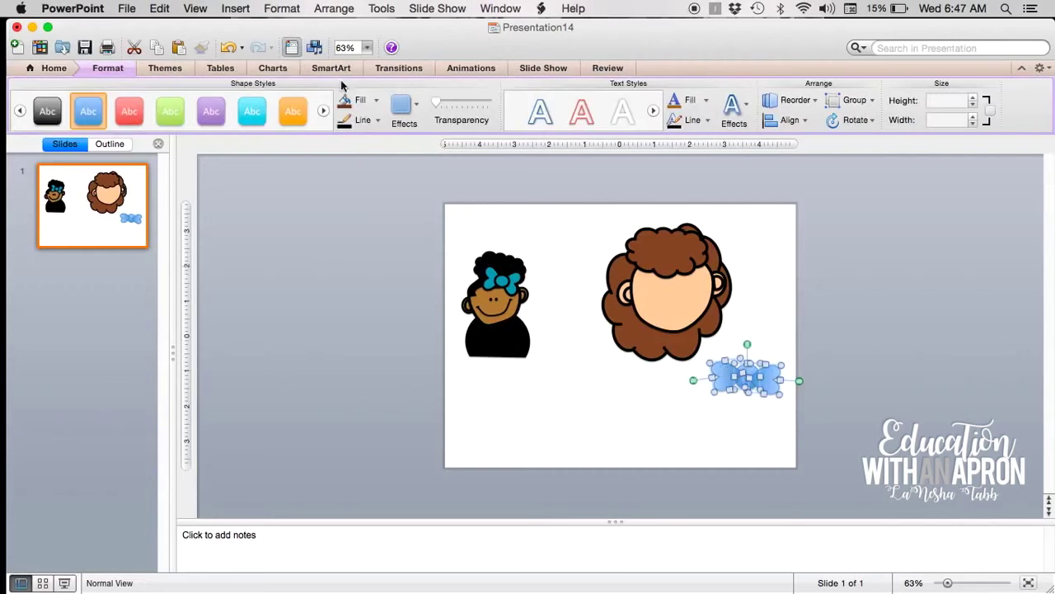
click(377, 101)
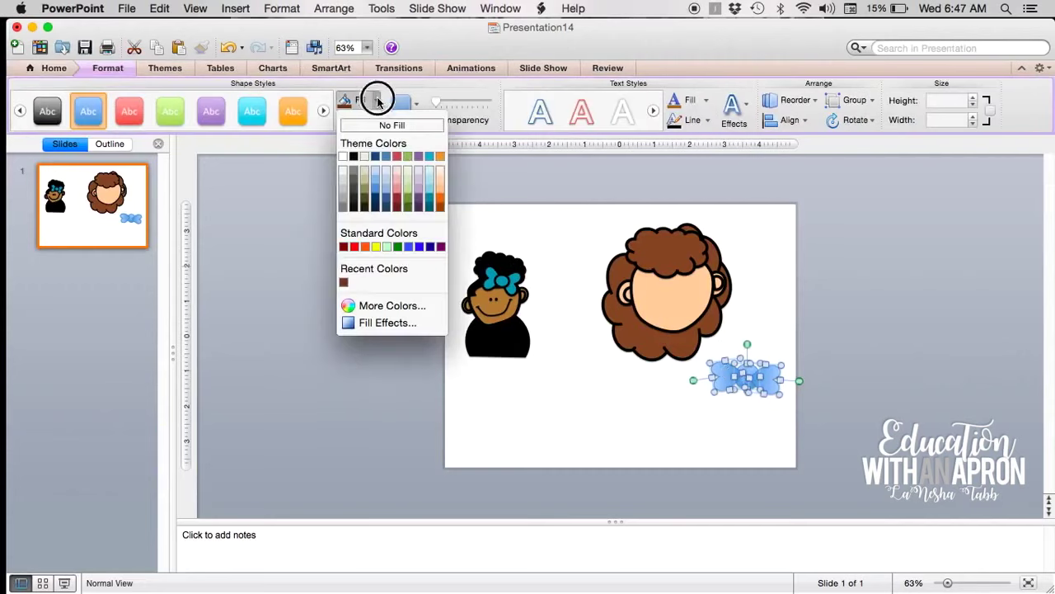
click(355, 246)
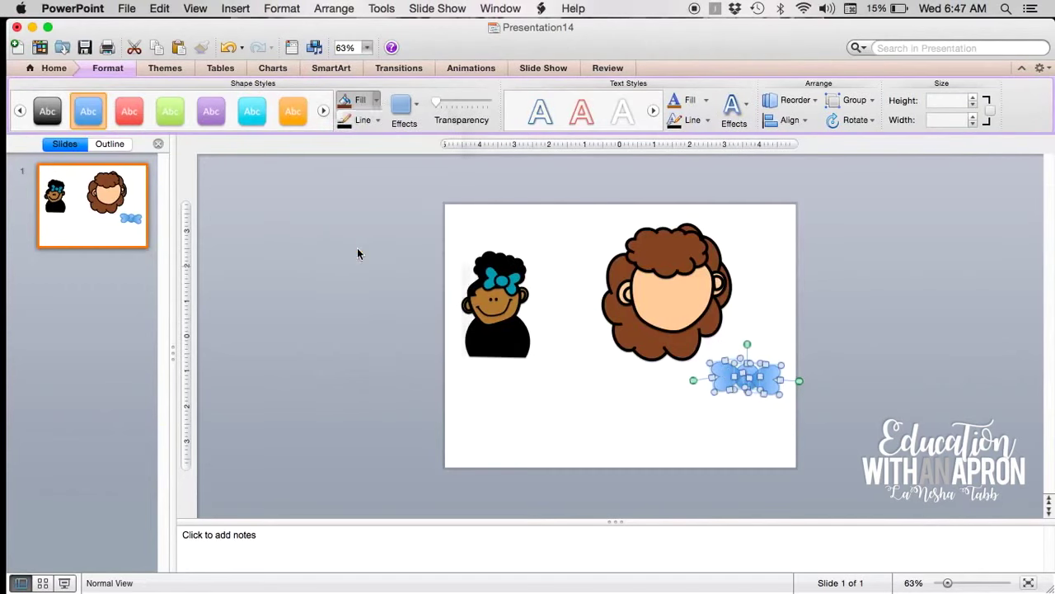
- Give the circle and both hearts of the bow a thick black outline
click(378, 121)
click(359, 188)
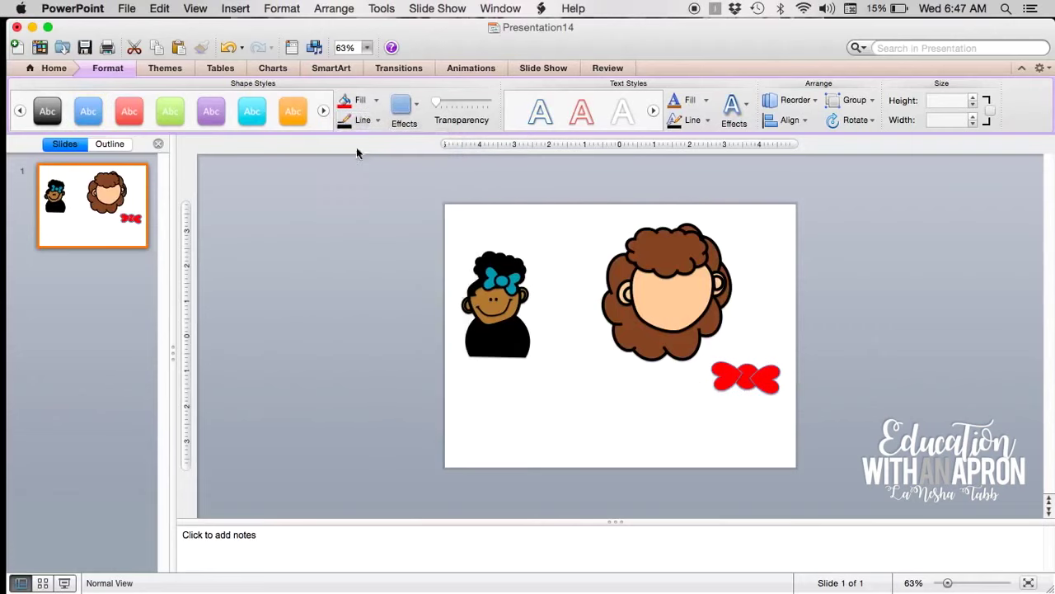
click(378, 120)
click(728, 409)
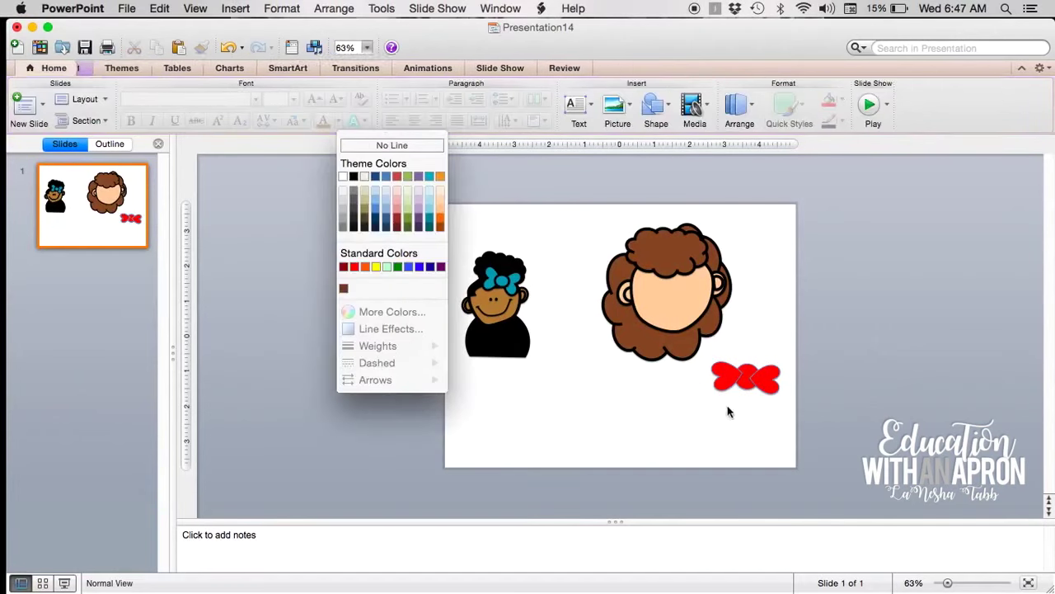
drag(822, 418, 684, 345)
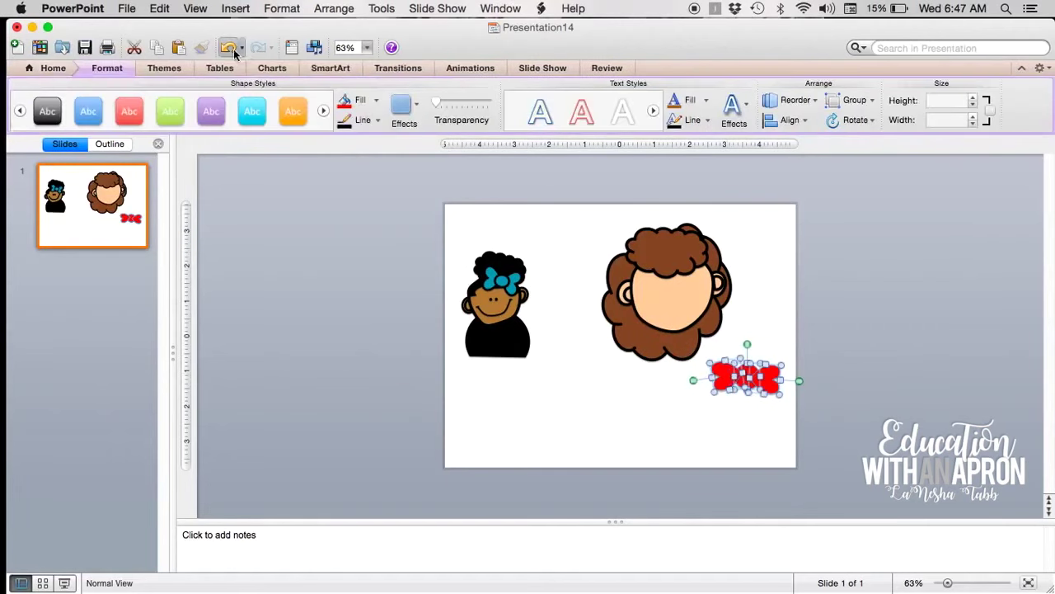
click(378, 120)
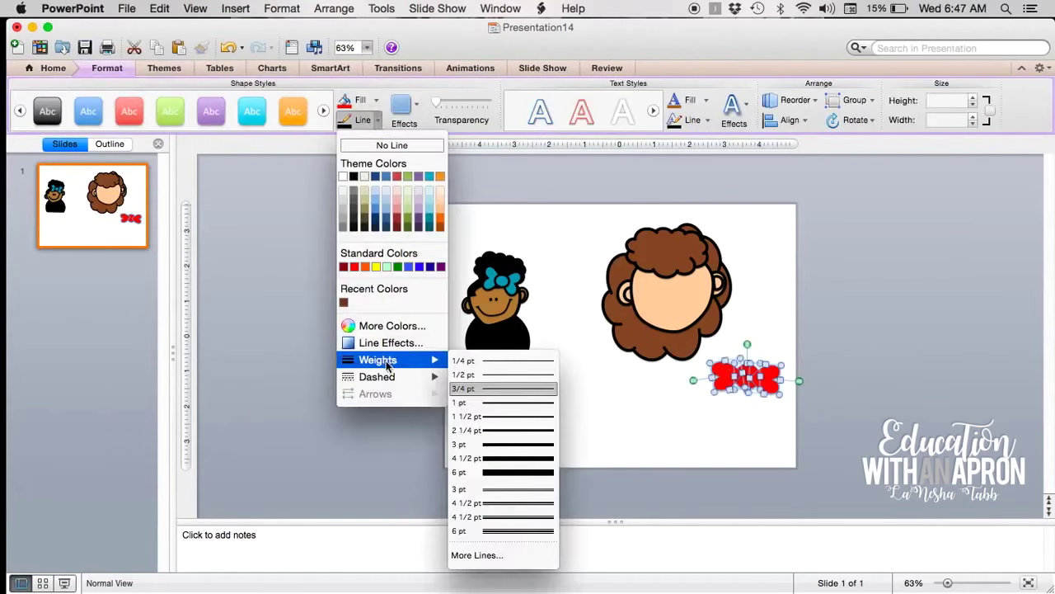
click(509, 466)
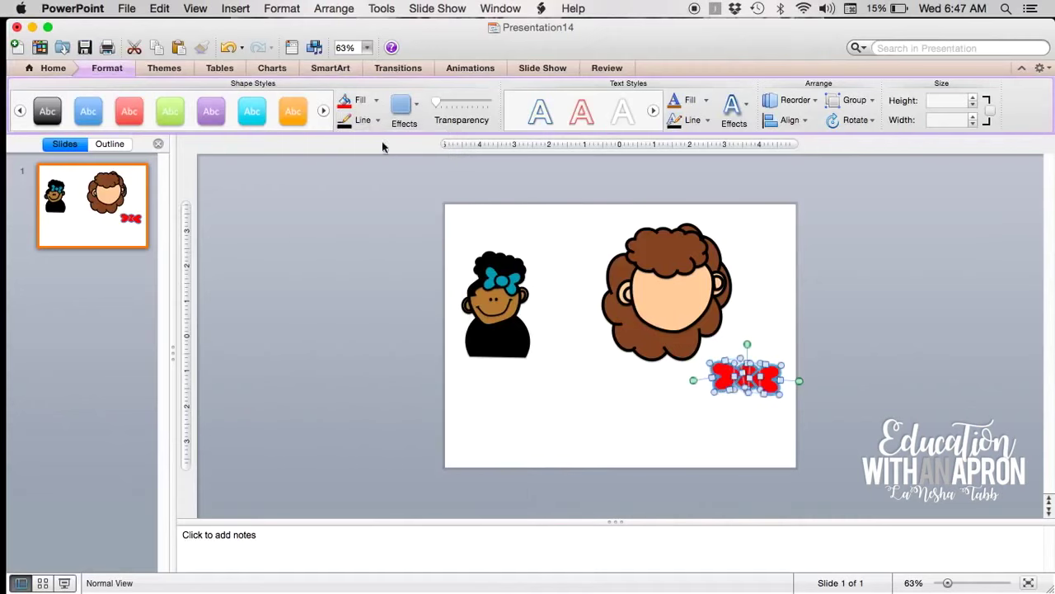
click(375, 389)
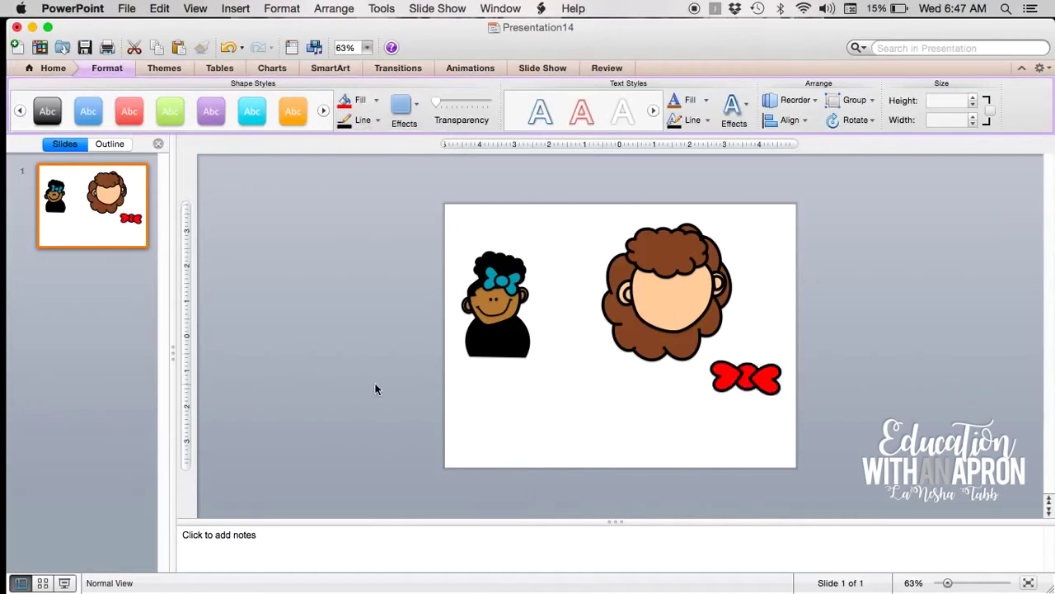
- Bring the bow's circle to the front so that it covers the points of both hearts
click(749, 387)
right_click(748, 383)
click(777, 435)
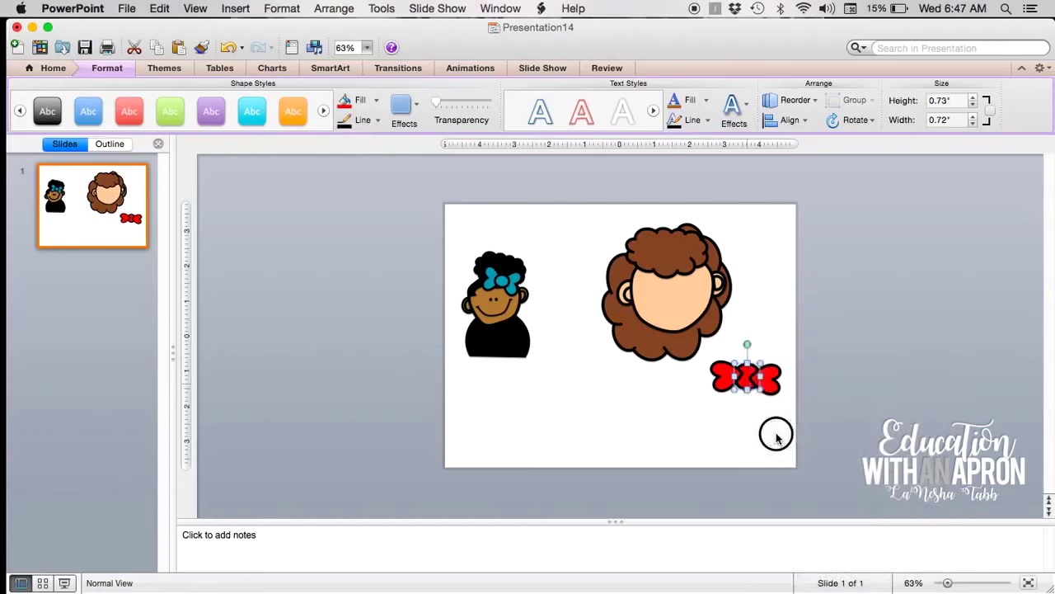
click(749, 435)
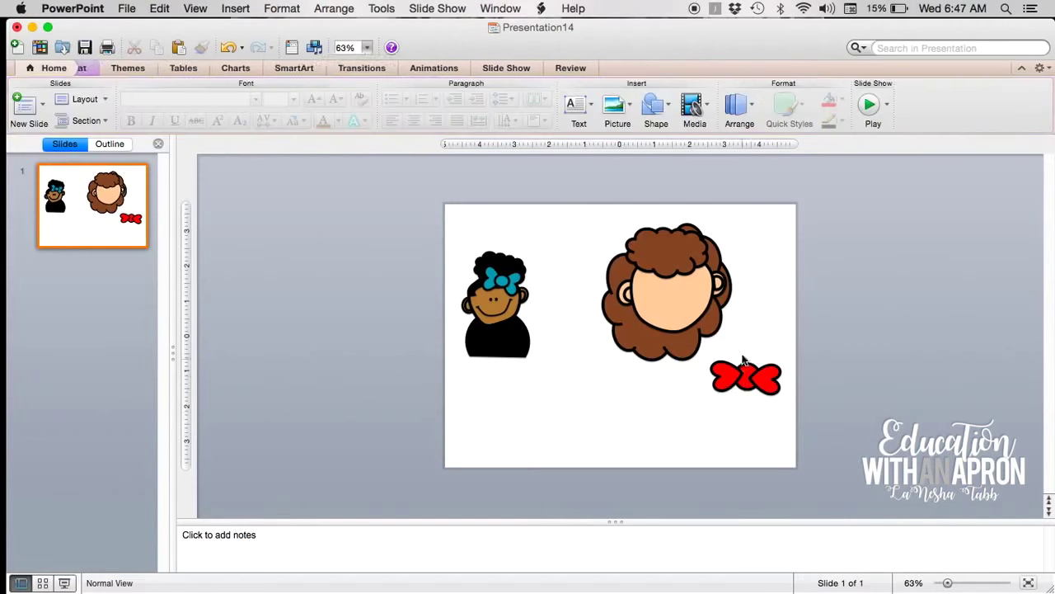
click(746, 386)
right_click(745, 386)
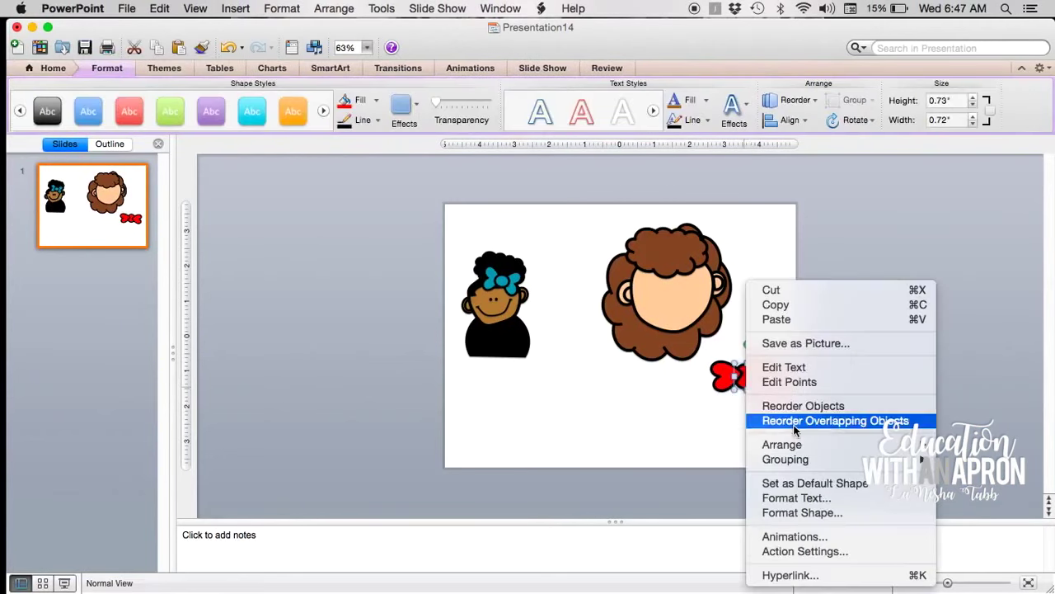
mouse_move(797, 445)
click(986, 445)
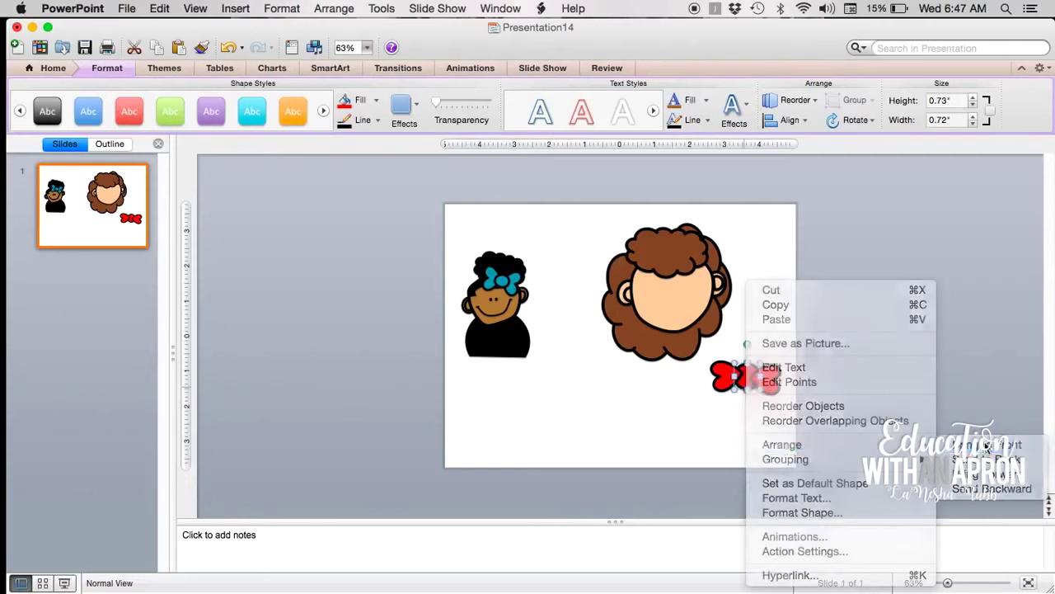
- Stretch both hearts of the bow into taller loops, setting the second heart's width to about 1.24"
click(716, 368)
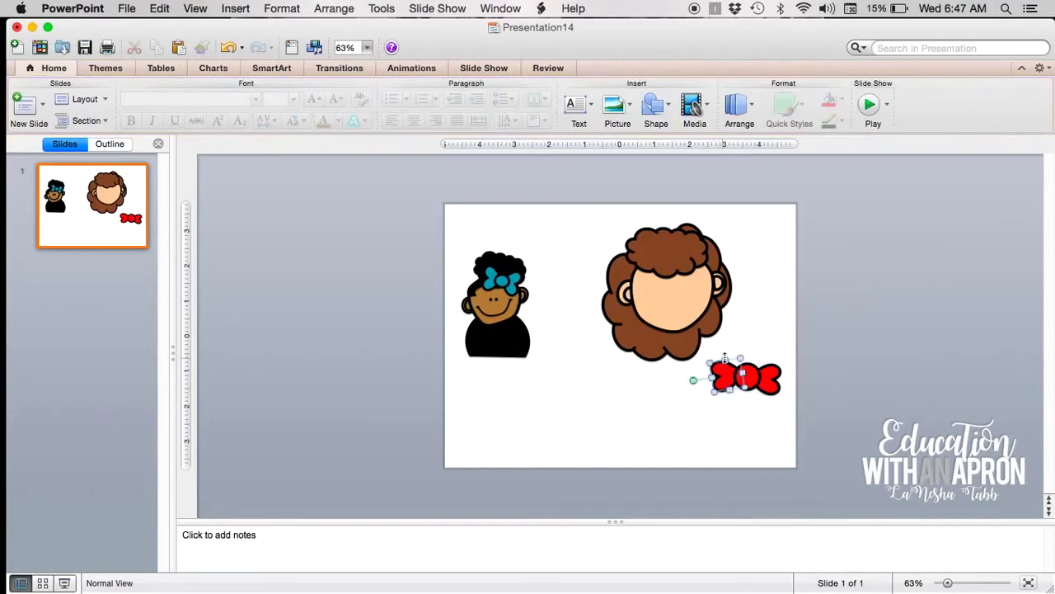
drag(718, 365, 690, 370)
click(767, 378)
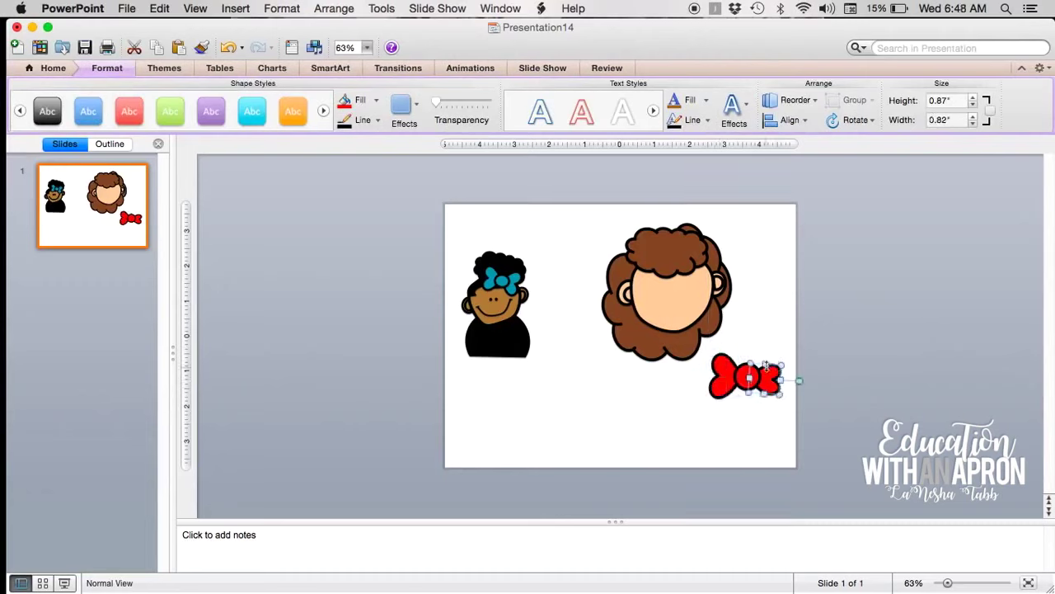
drag(767, 366, 758, 391)
click(763, 431)
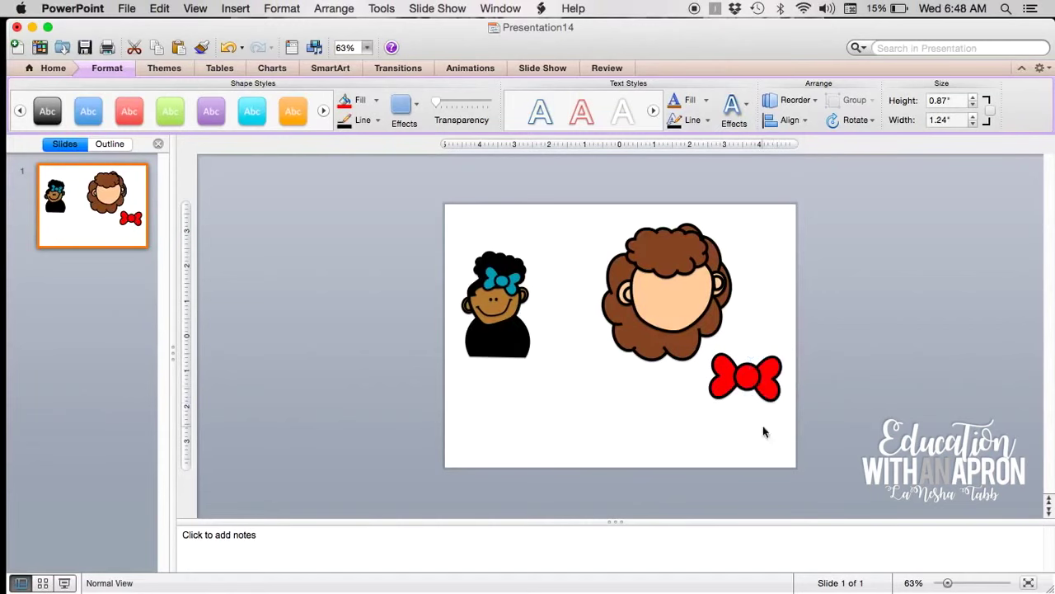
- Select the circle and both hearts of the bow together and group them into one object
drag(829, 432, 701, 346)
click(701, 427)
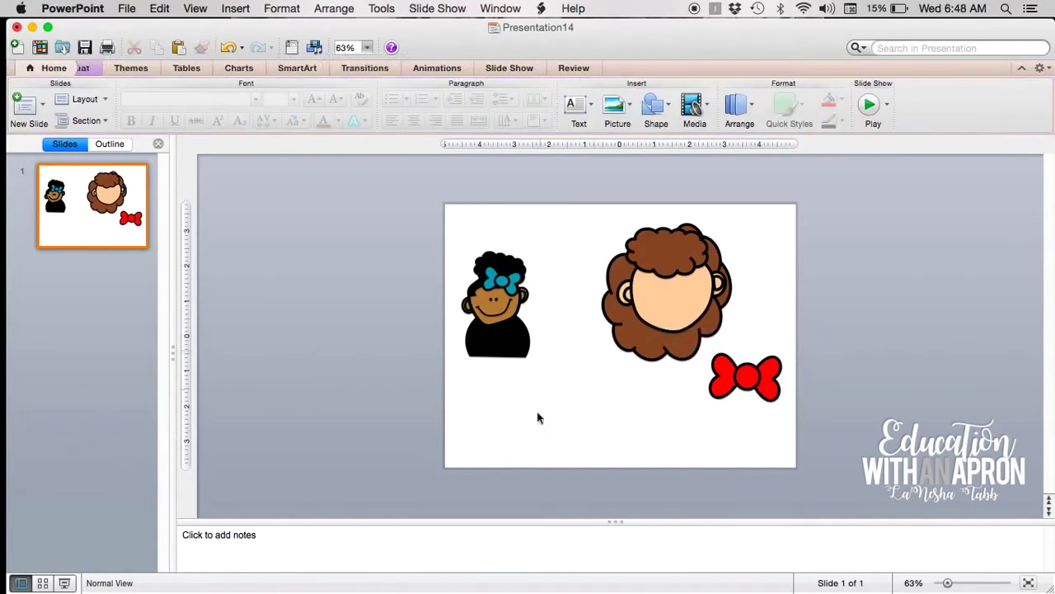
click(821, 428)
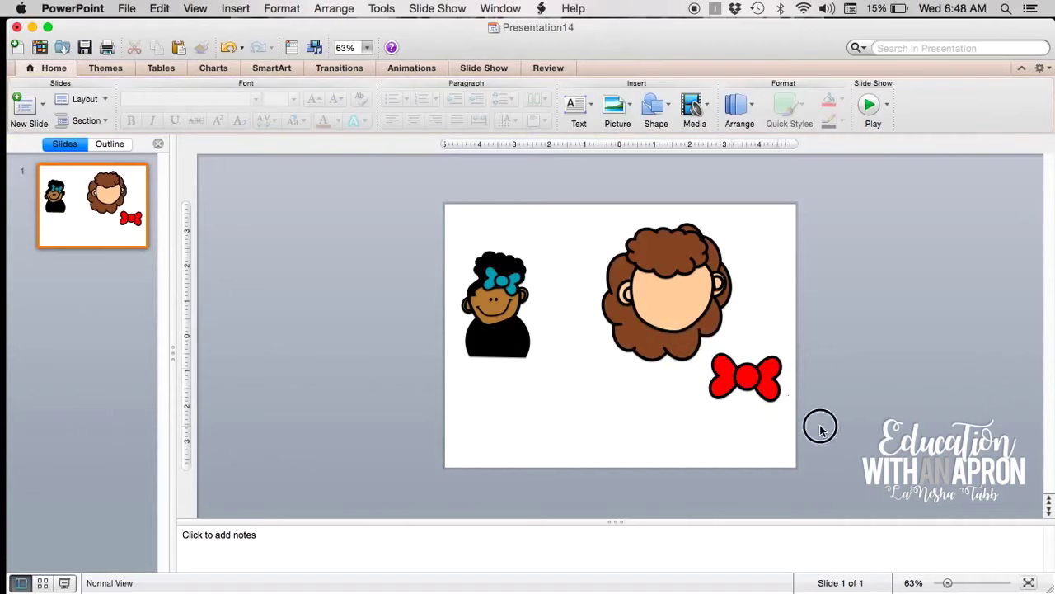
drag(822, 434, 692, 340)
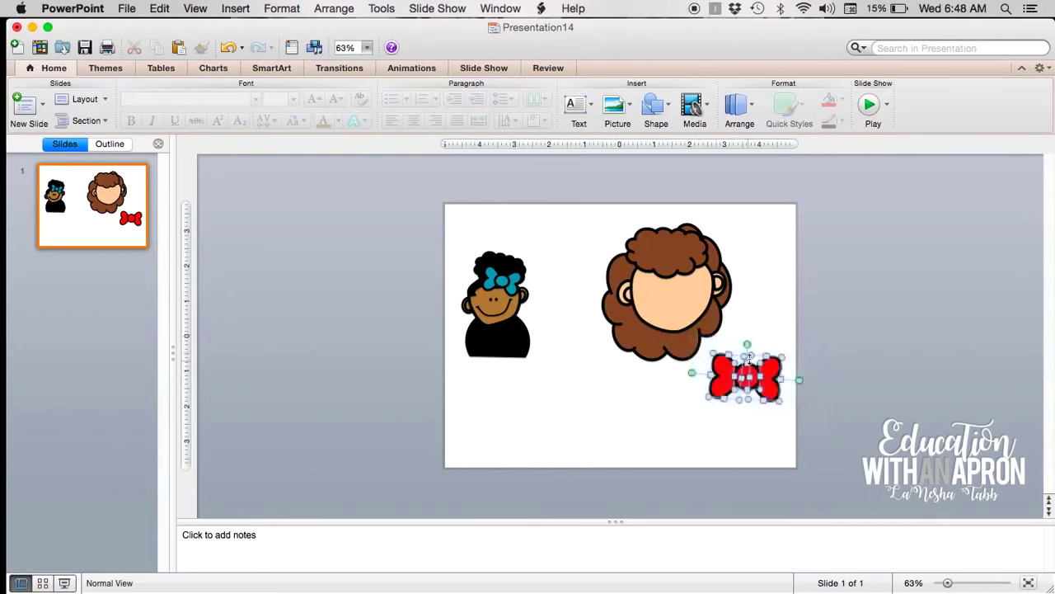
right_click(750, 363)
mouse_move(789, 489)
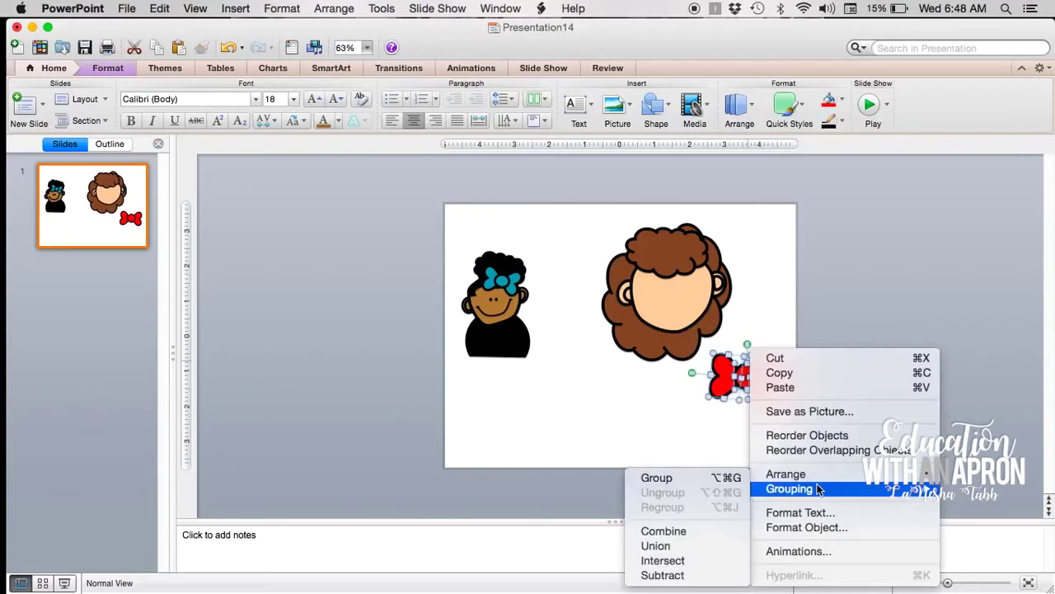
click(730, 478)
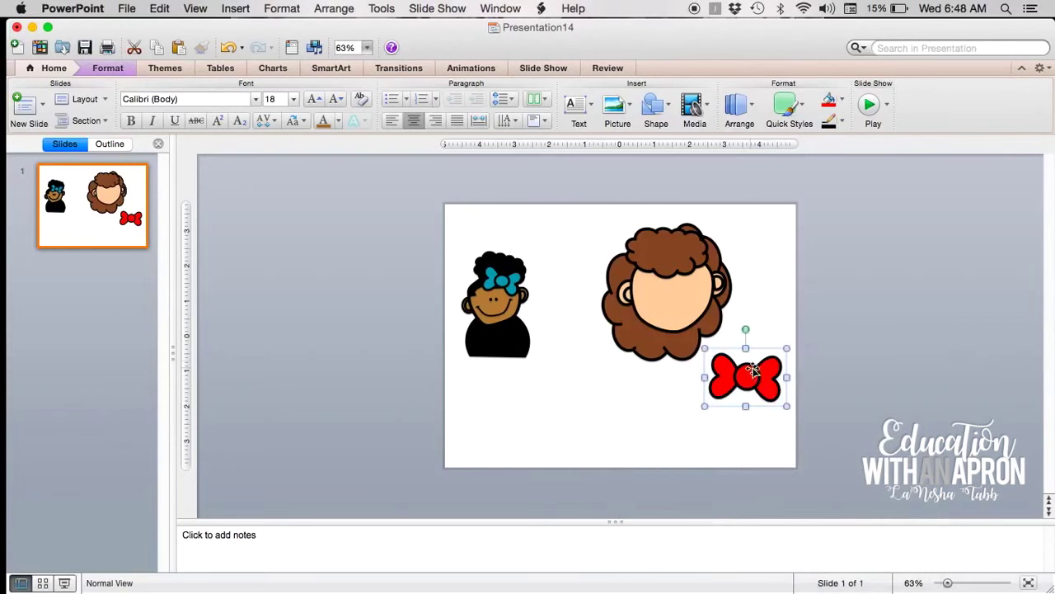
- Shrink the grouped bow slightly, tilt it, and place it on the hair above the ear nearest the sample character
drag(750, 326, 808, 319)
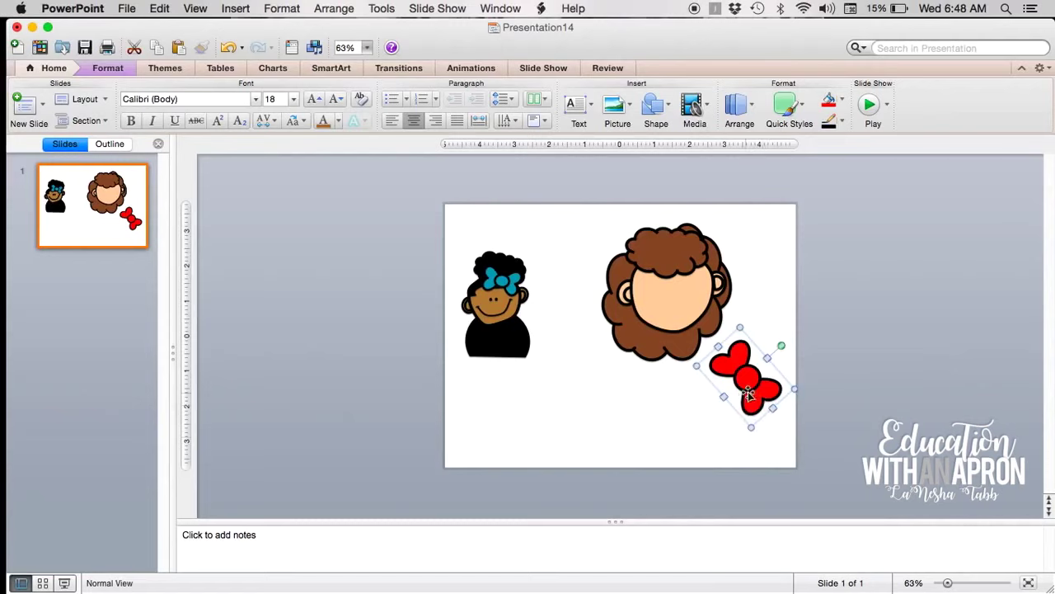
drag(752, 429, 748, 401)
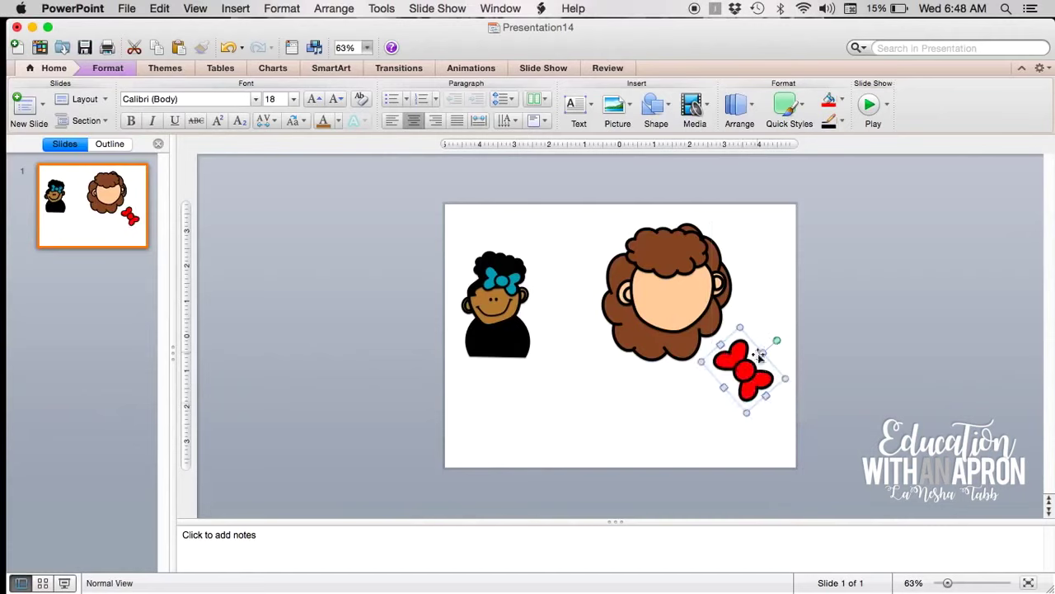
drag(781, 334, 759, 318)
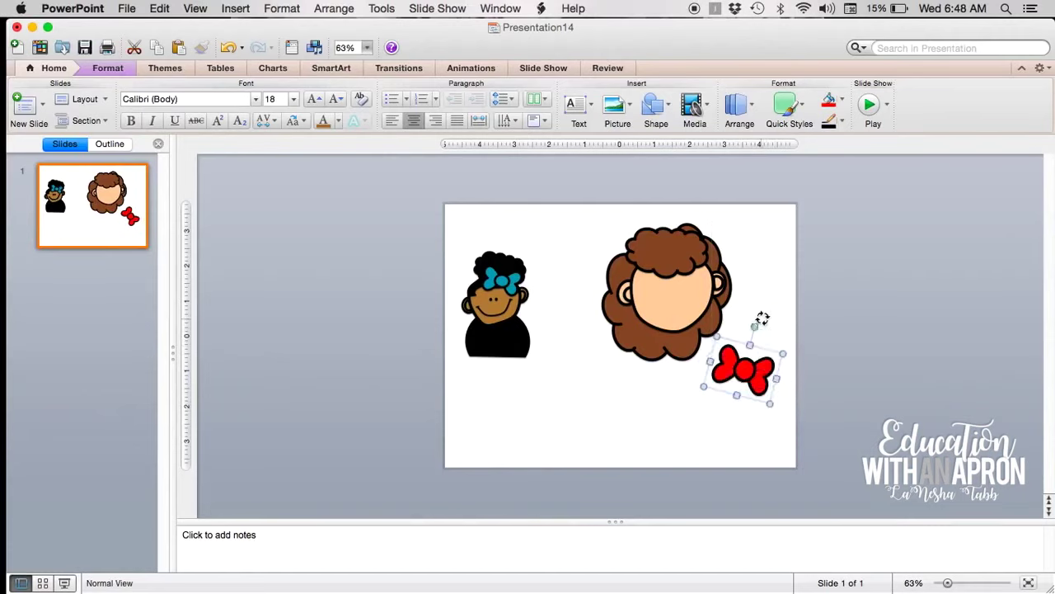
drag(743, 371, 648, 265)
drag(654, 211, 624, 207)
drag(645, 262, 644, 264)
click(751, 449)
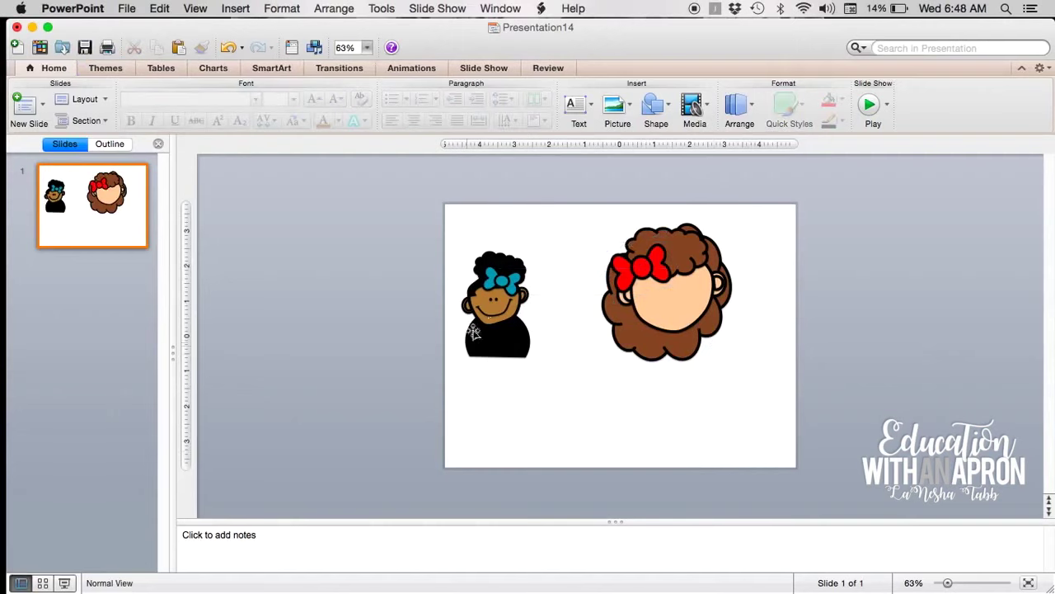
- Draw a very small oval on the empty area just below the hair
click(665, 106)
mouse_move(719, 157)
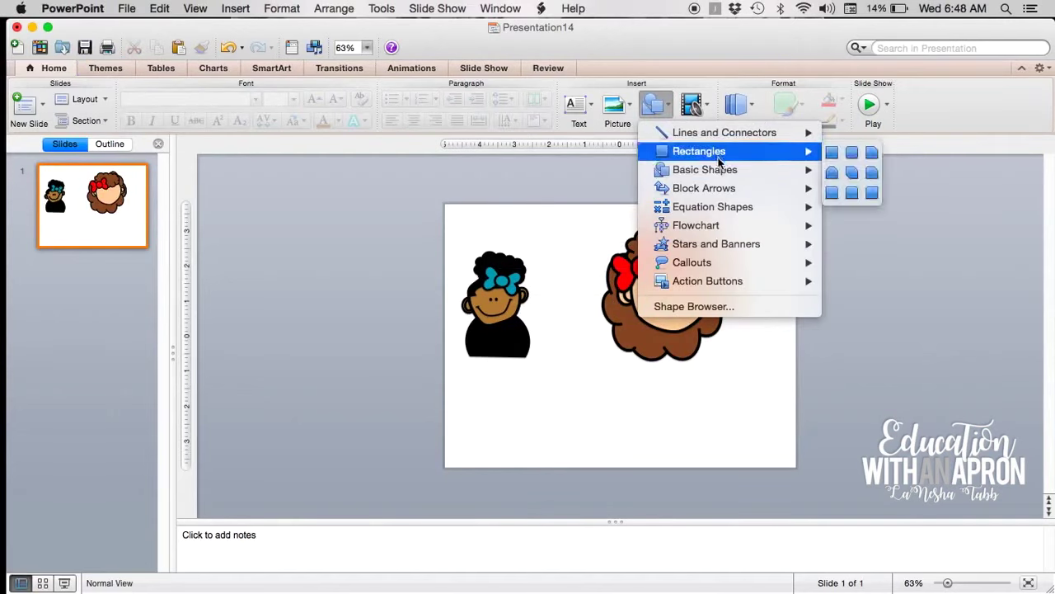
click(832, 171)
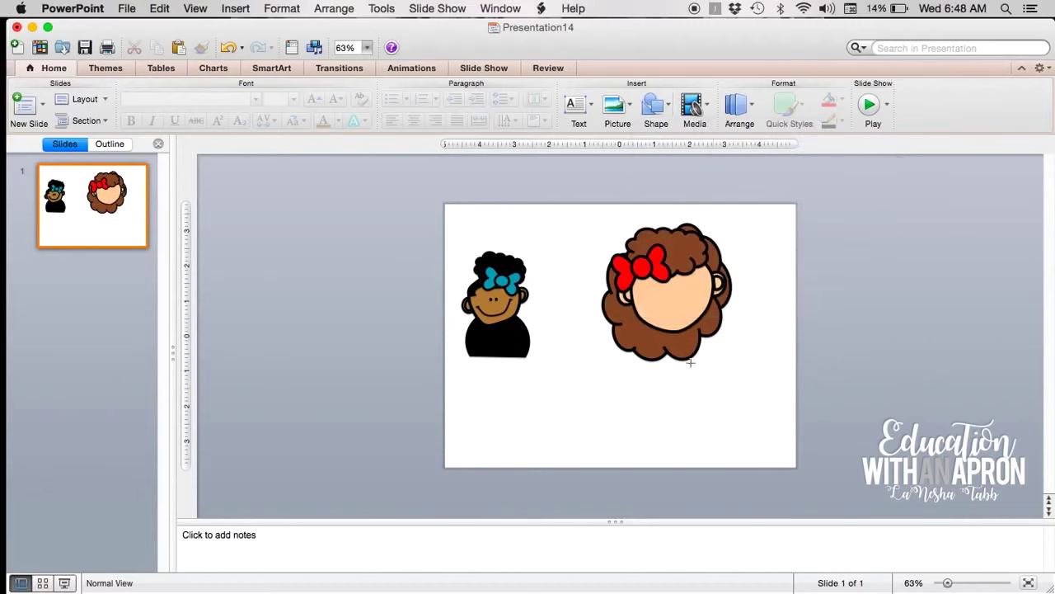
drag(678, 369, 685, 383)
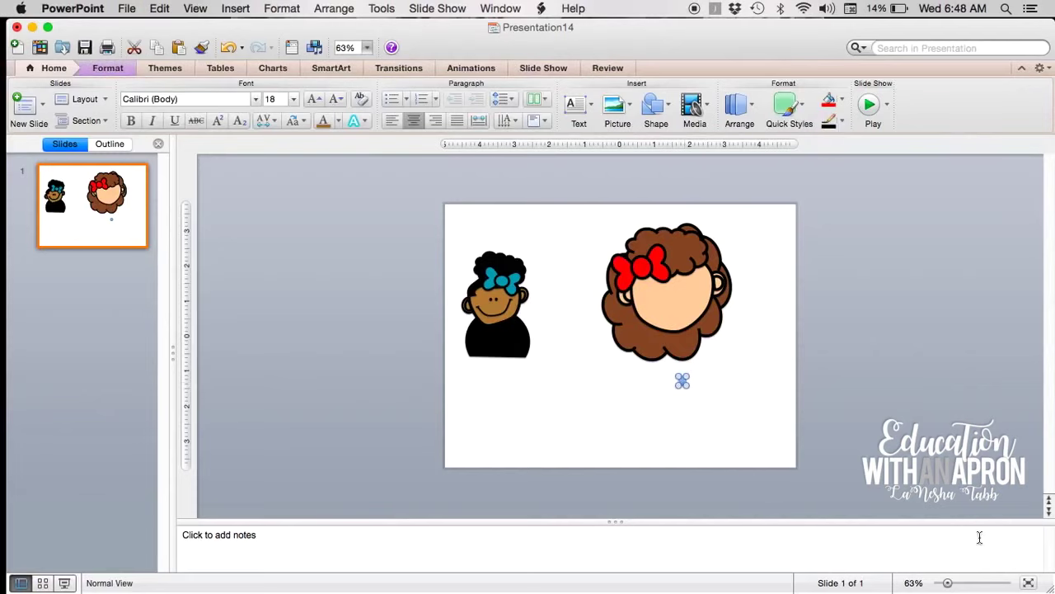
- Place the small oval on the face below the bow as an eye, sized about 0.14" wide and 0.11" high
click(979, 583)
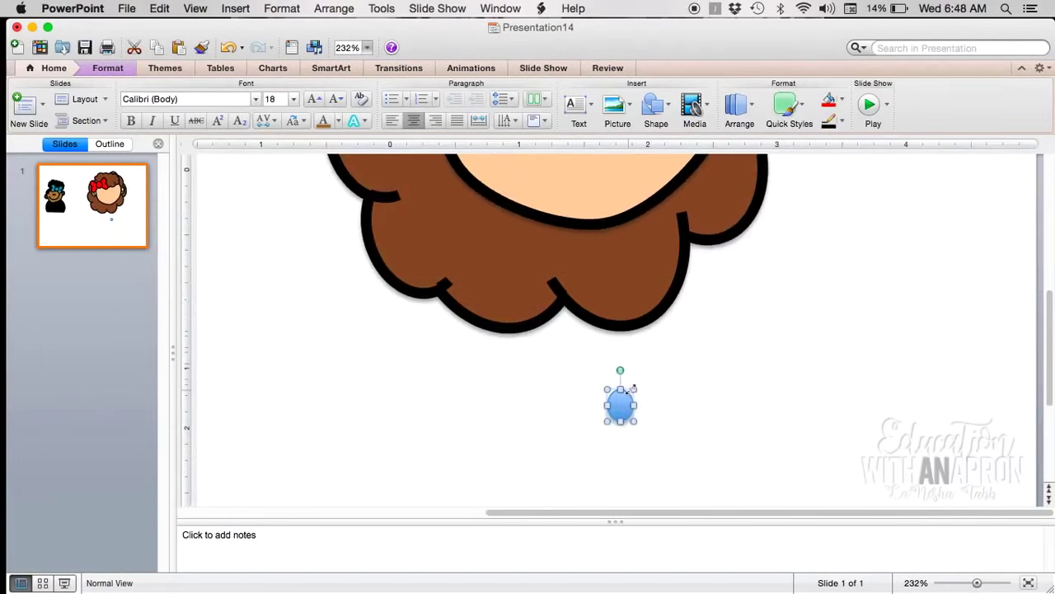
drag(630, 389, 592, 191)
scroll(590, 195, up, 2)
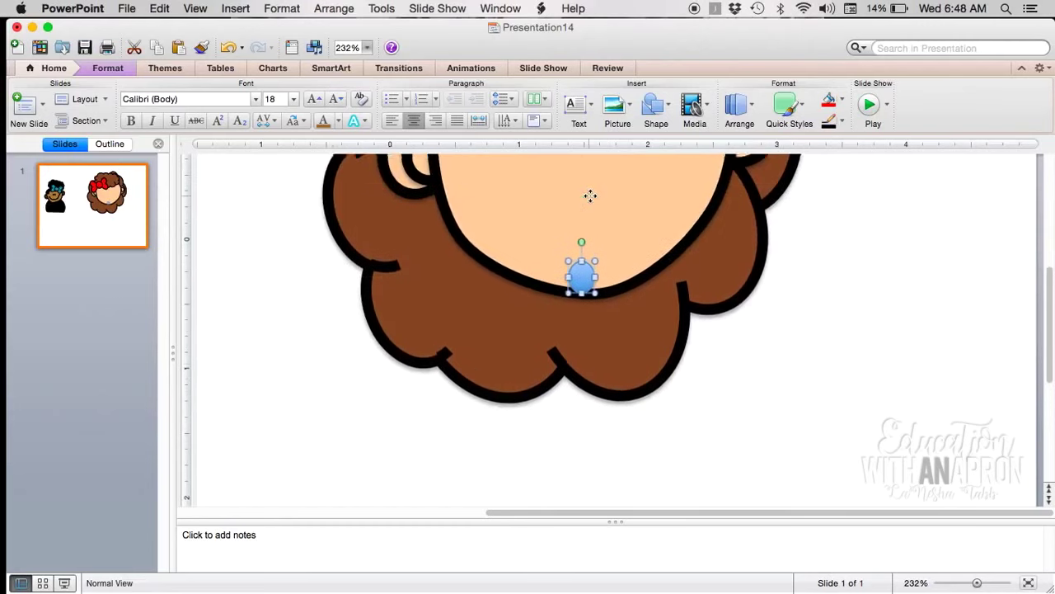
scroll(590, 196, up, 3)
drag(590, 397, 542, 240)
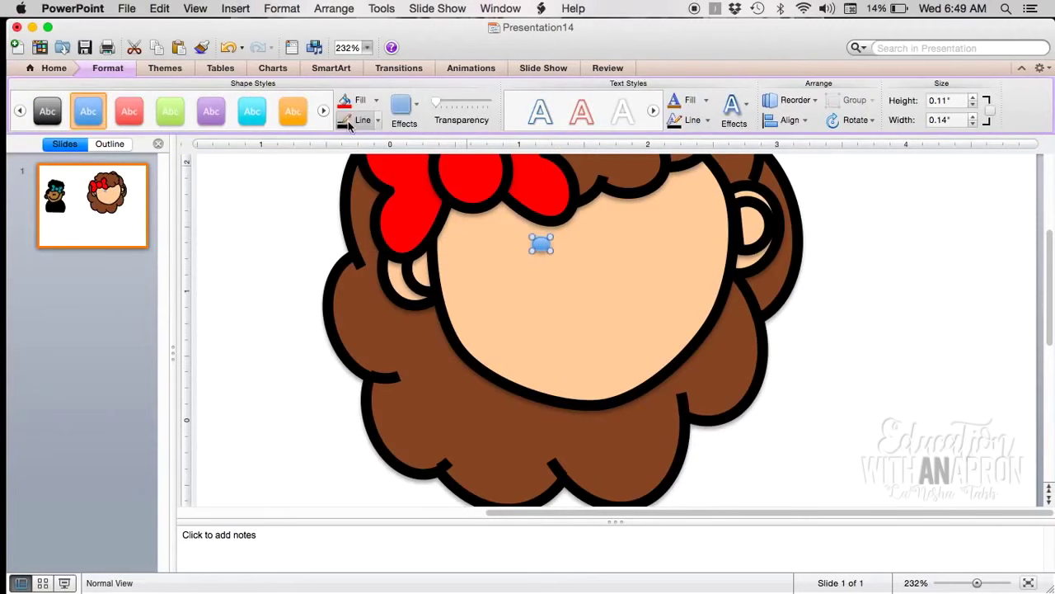
- Fill the eye with black and place a duplicate beside it at the same height as the second eye
click(376, 100)
click(353, 156)
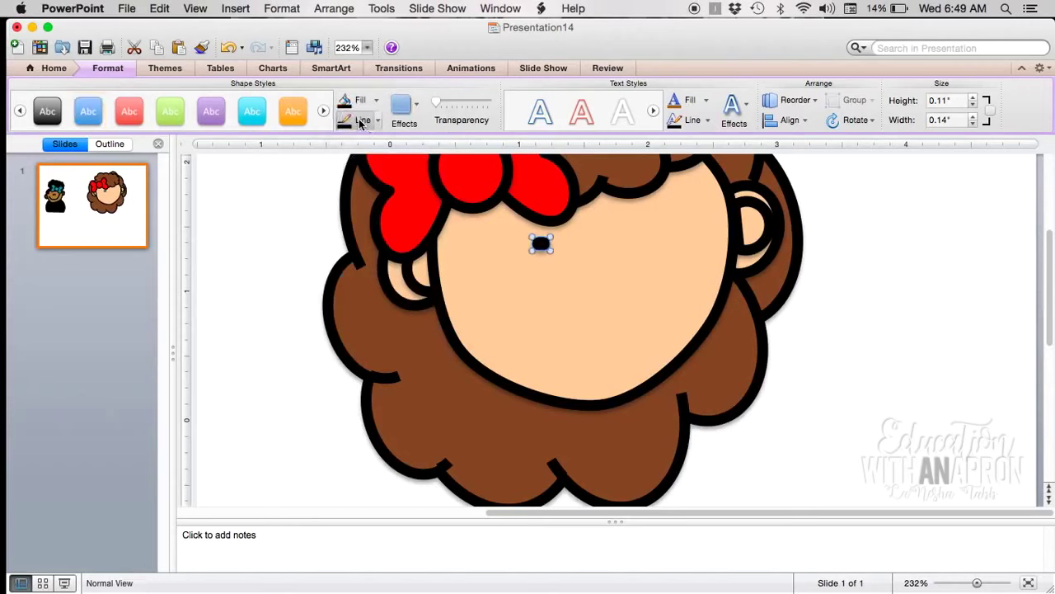
key(super+d)
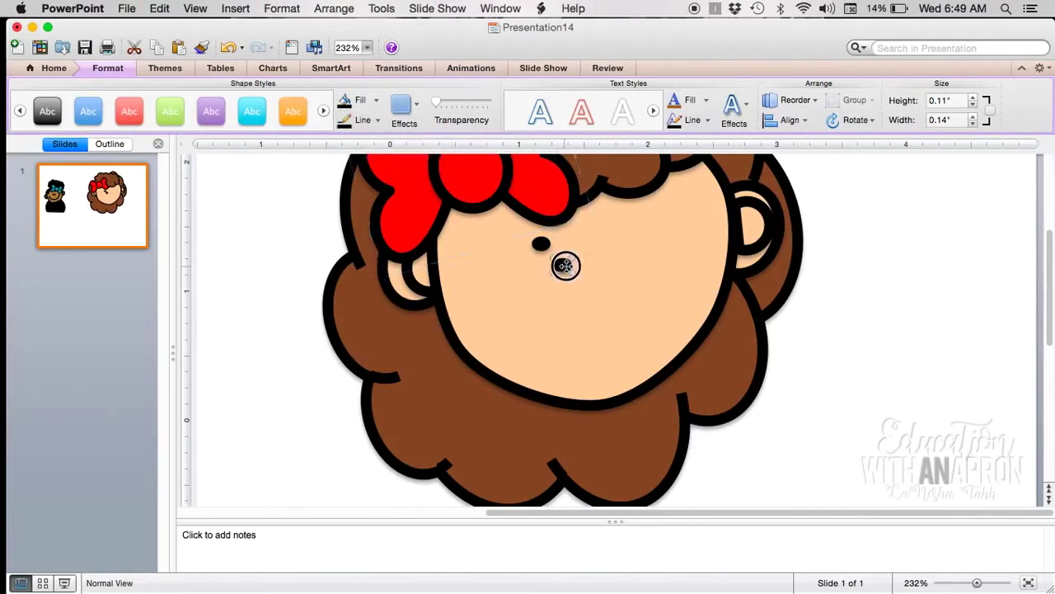
drag(566, 266, 612, 244)
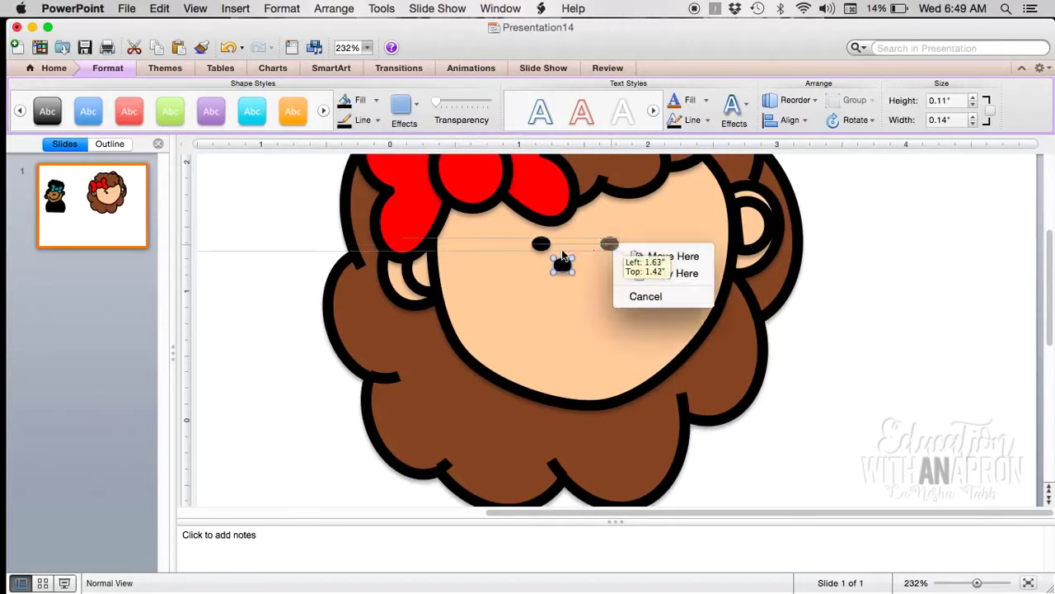
click(686, 262)
drag(545, 244, 557, 246)
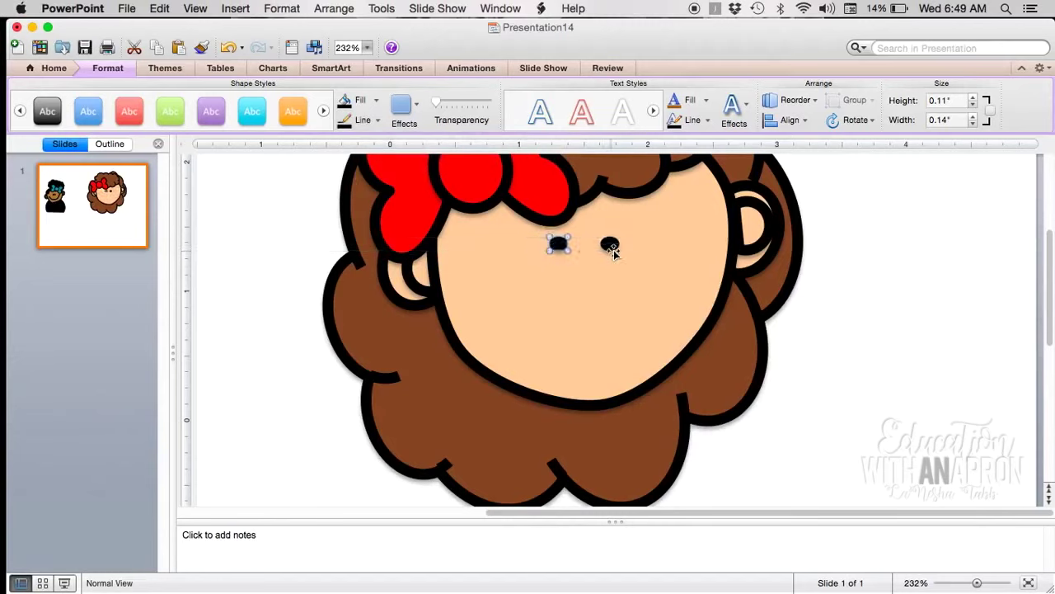
key(Escape)
click(966, 283)
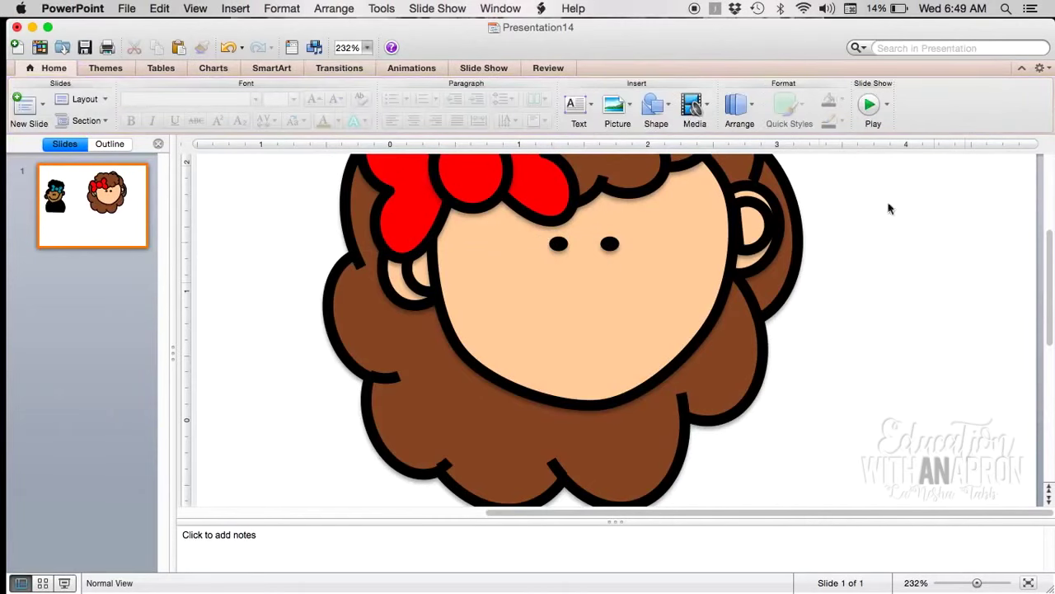
click(654, 117)
mouse_move(682, 134)
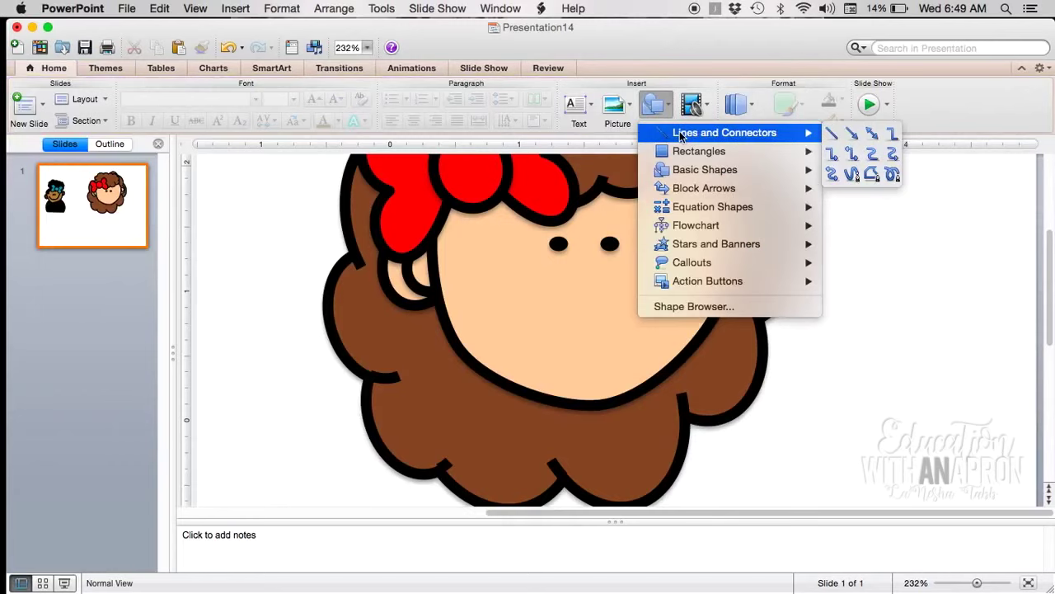
click(852, 174)
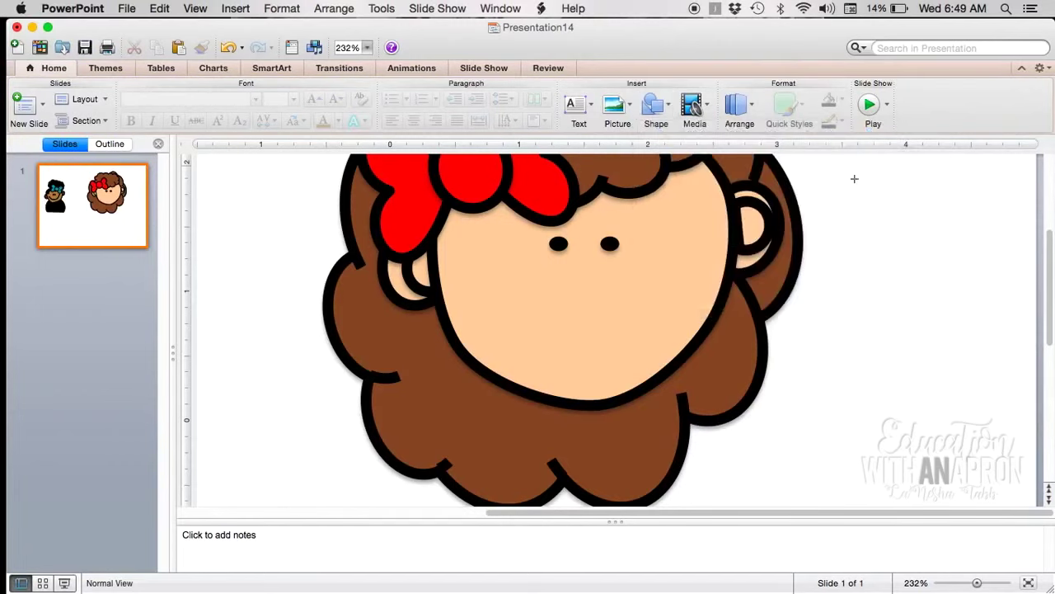
click(654, 106)
mouse_move(685, 133)
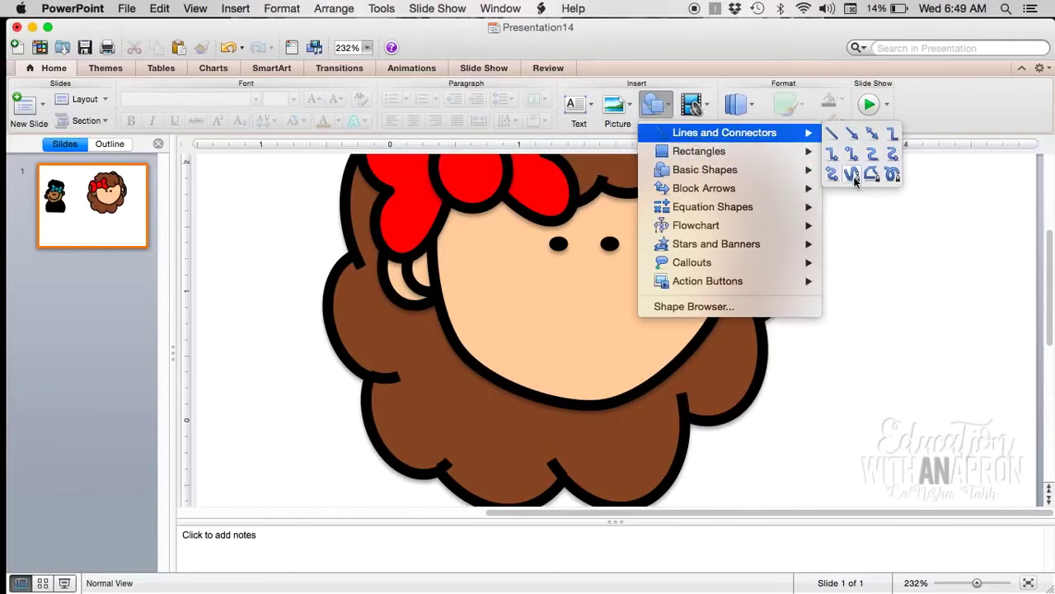
click(853, 175)
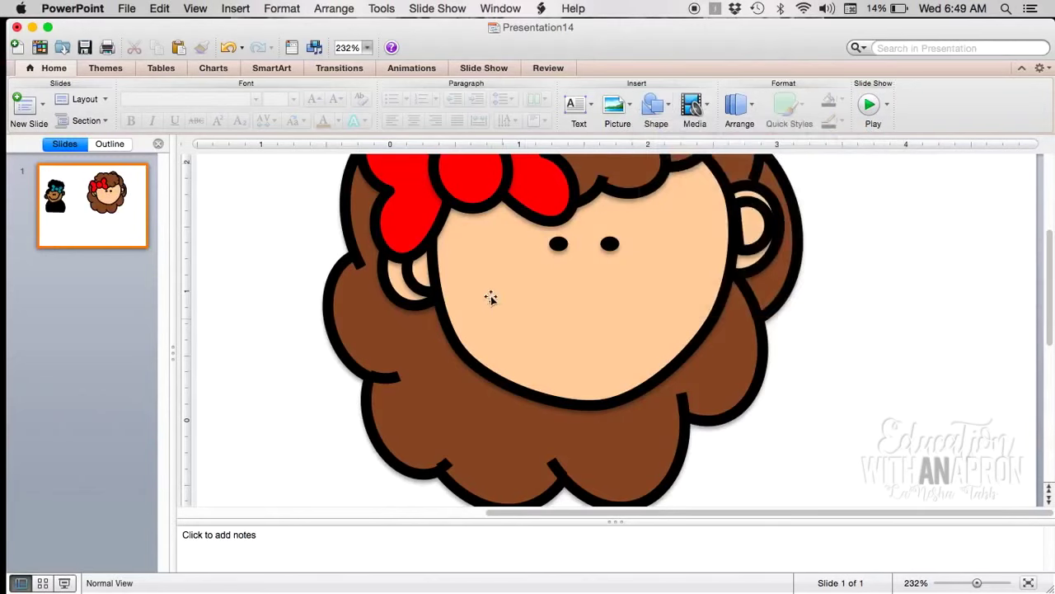
click(734, 115)
click(747, 110)
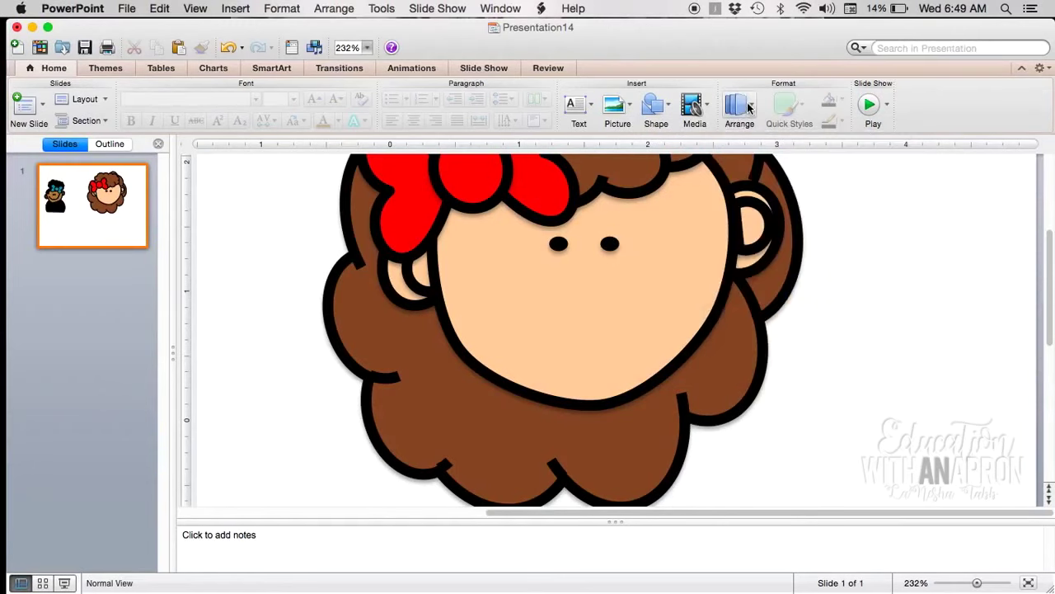
- Draw a curved smile across the face, about 1.81" wide and 0.9" high, with the Curve tool, and narrow it slightly
click(651, 105)
mouse_move(697, 140)
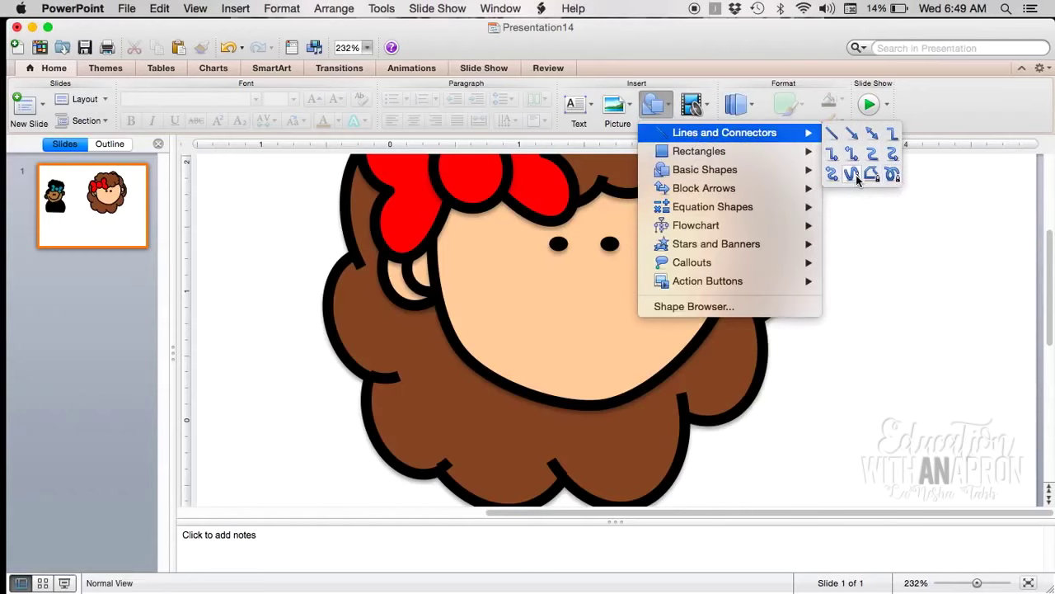
click(856, 175)
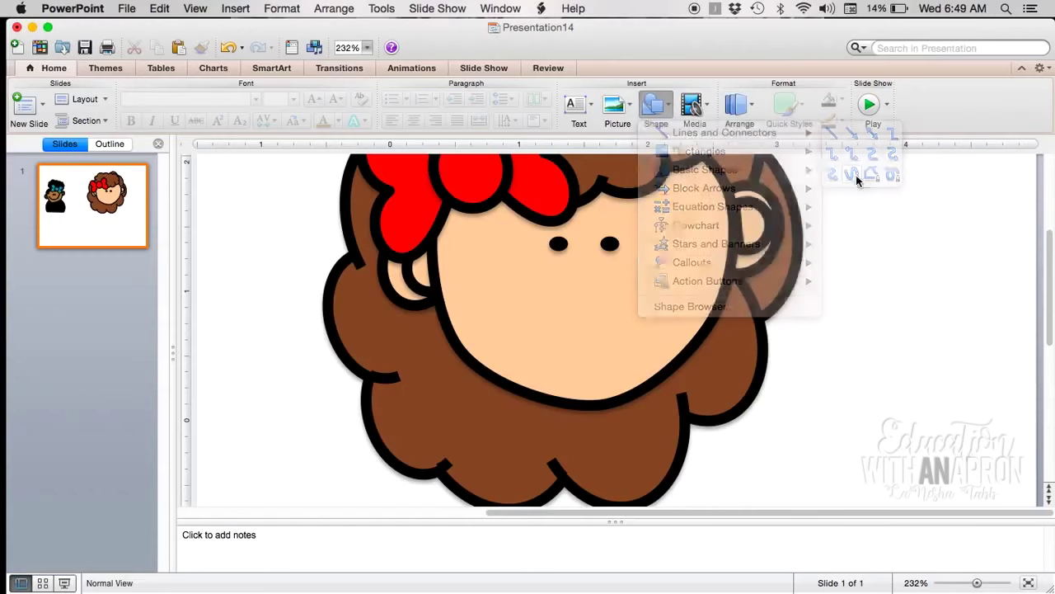
click(474, 278)
click(530, 348)
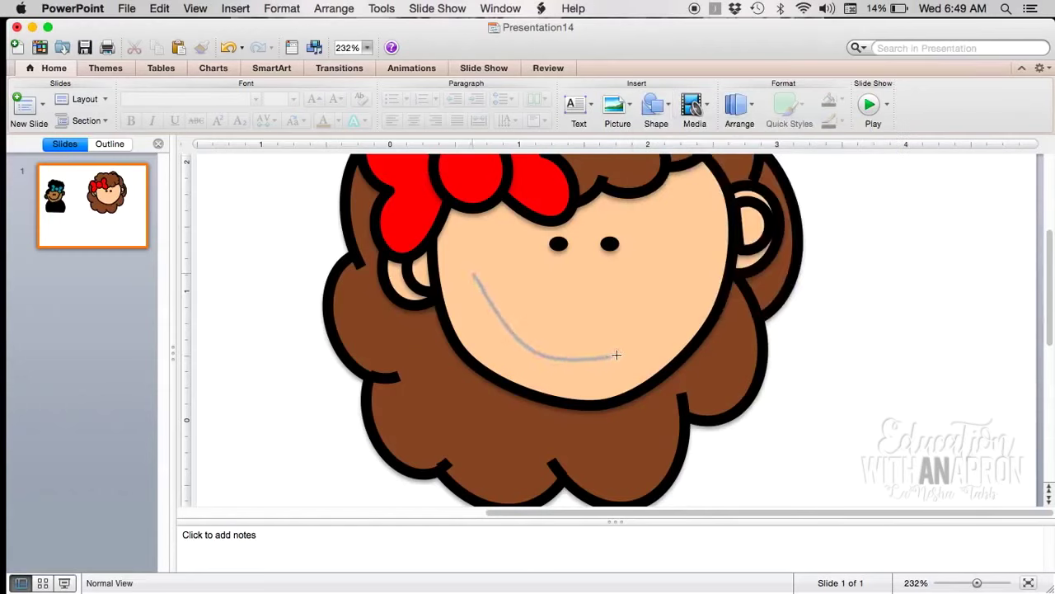
double_click(706, 241)
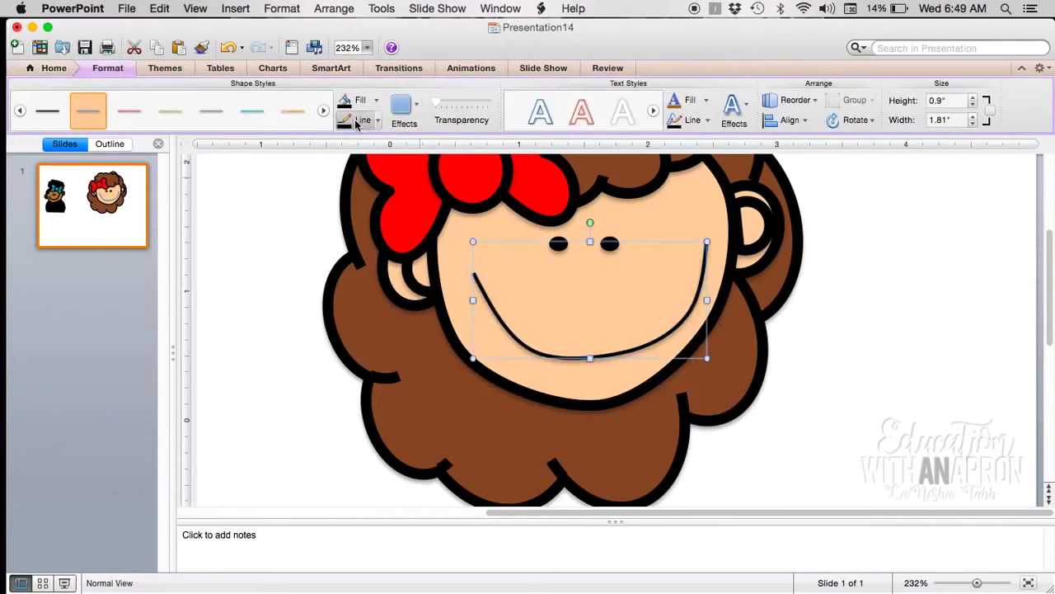
drag(707, 300, 686, 299)
click(888, 362)
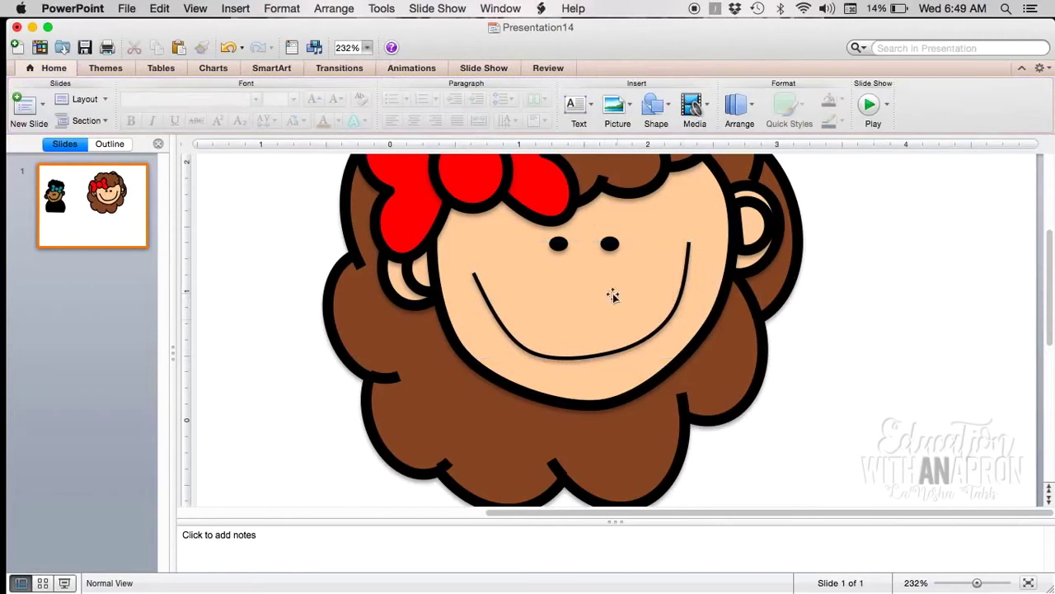
- Draw a horizontal line about 0.13" wide across the smile's end farthest from the bow, and place a duplicate on the other end
click(653, 105)
mouse_move(714, 141)
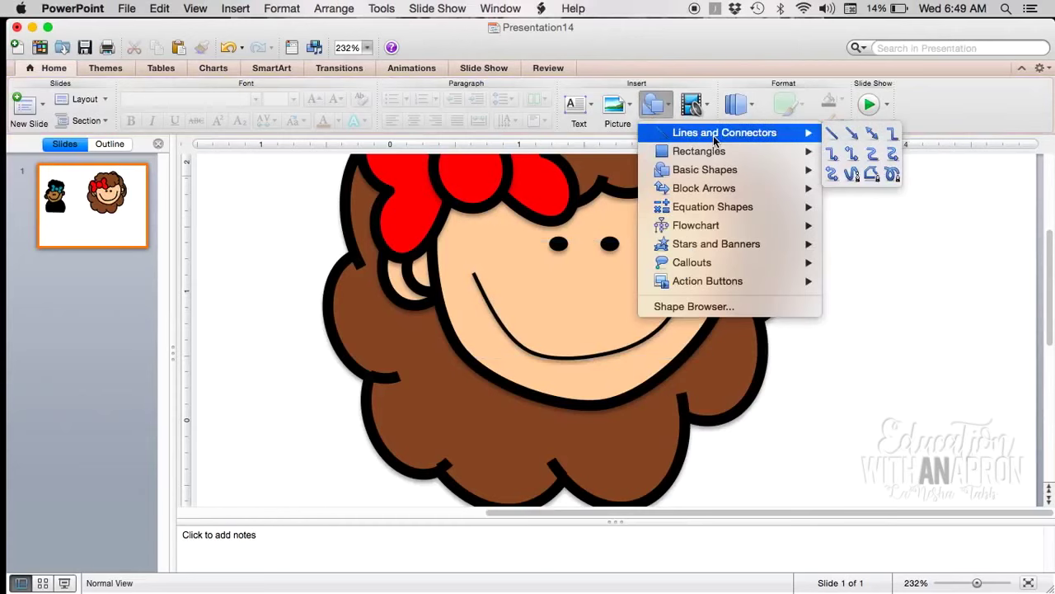
click(831, 135)
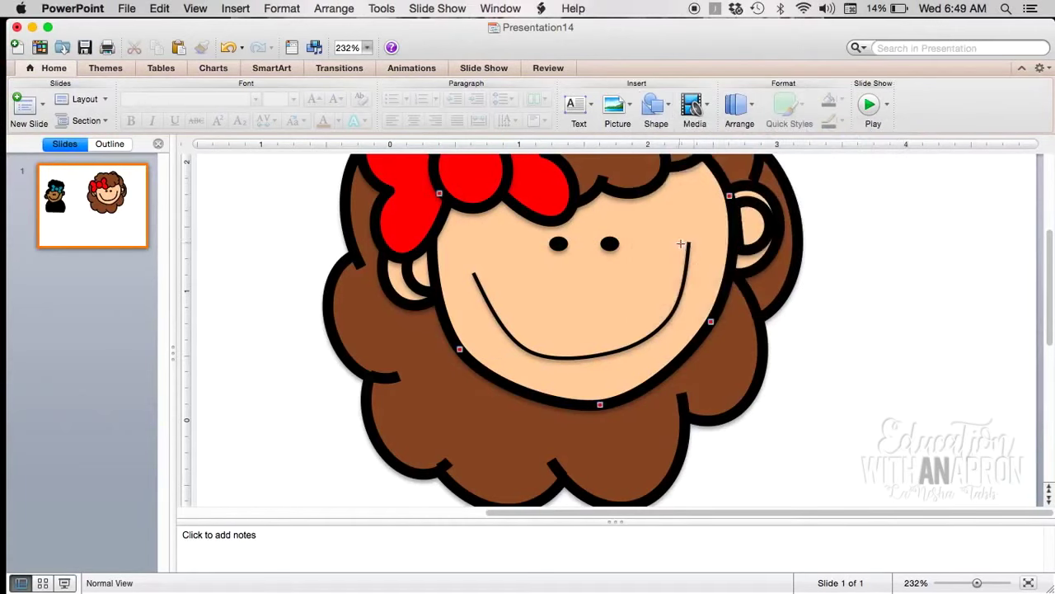
drag(681, 241, 699, 242)
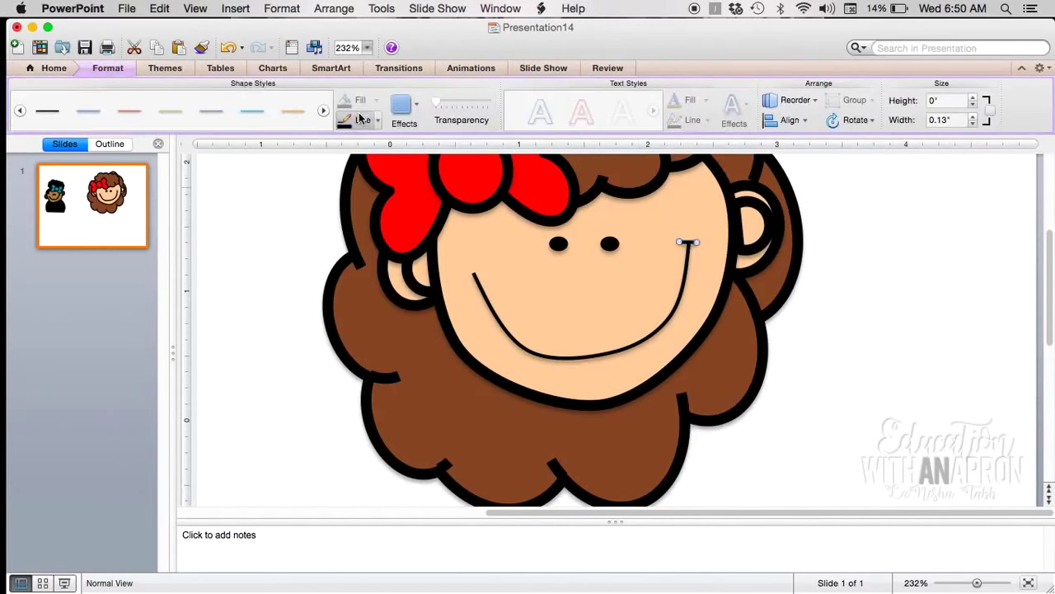
drag(682, 241, 475, 276)
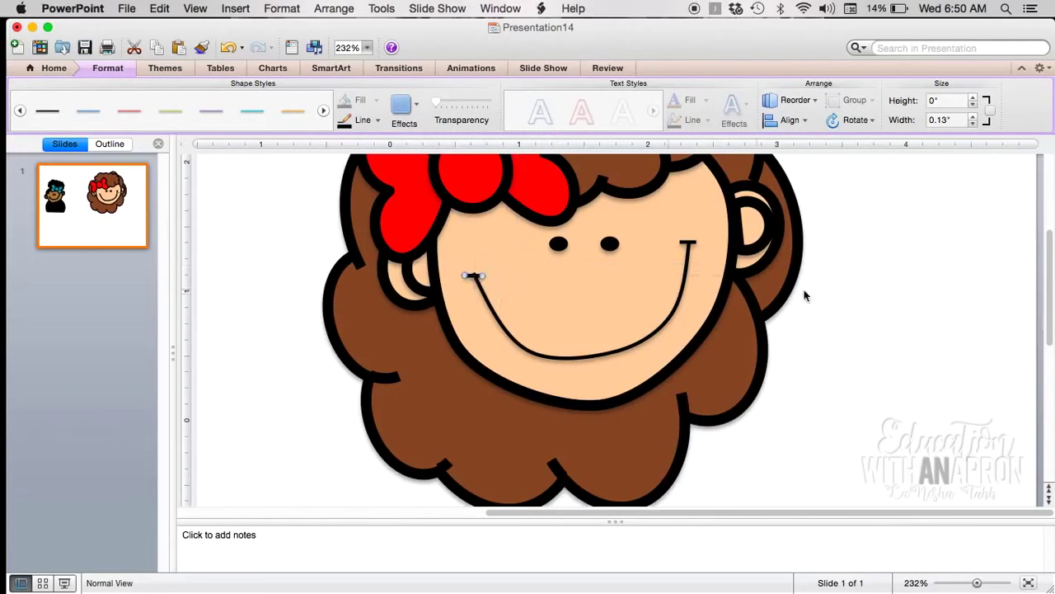
- Tilt the short line on the smile's bow-side end so it slants slightly upward toward the eyes
click(481, 291)
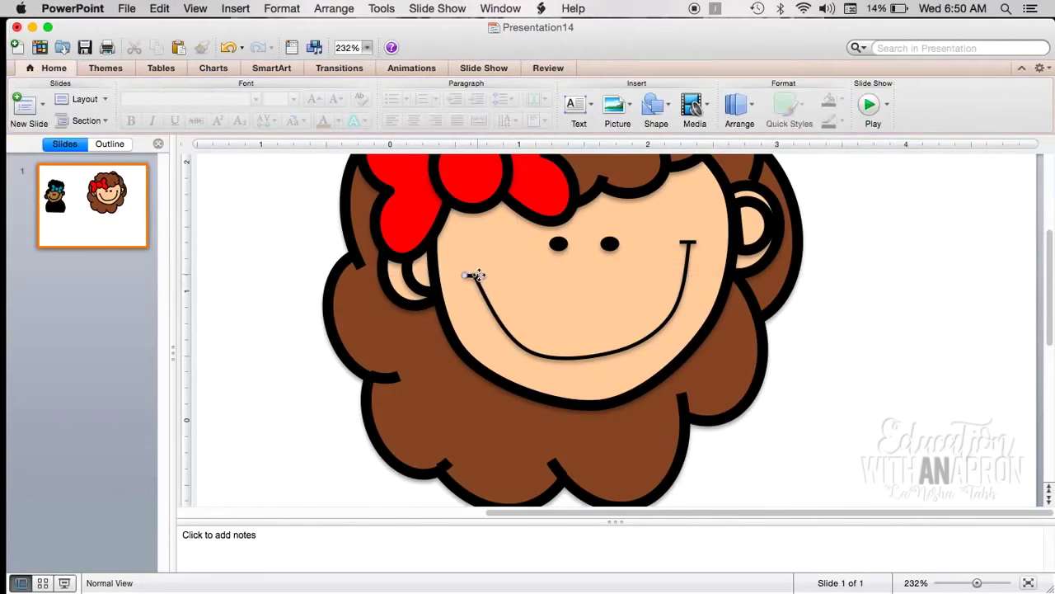
click(479, 275)
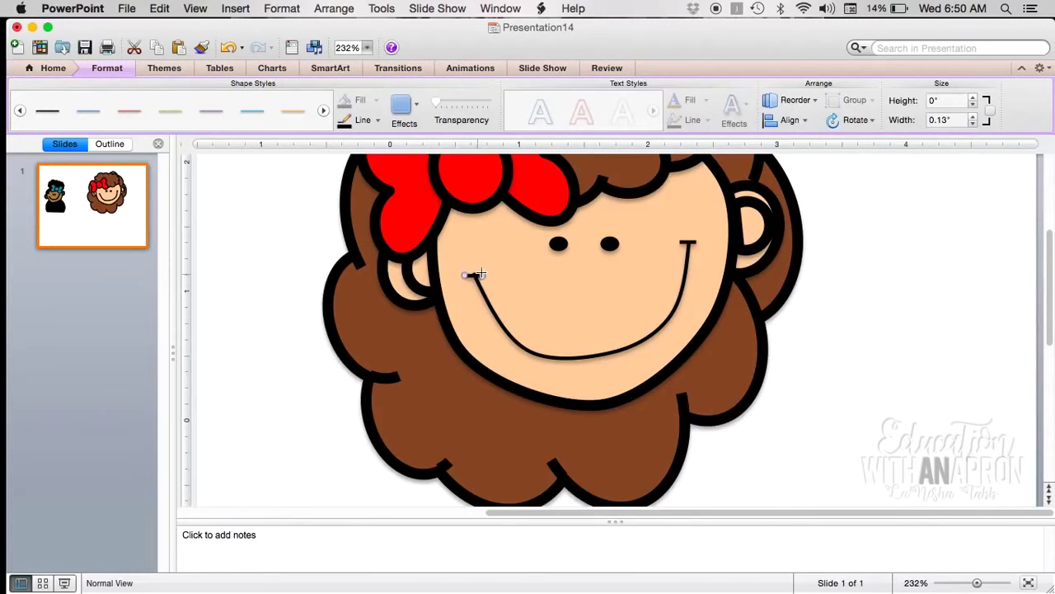
drag(473, 276, 478, 275)
click(999, 583)
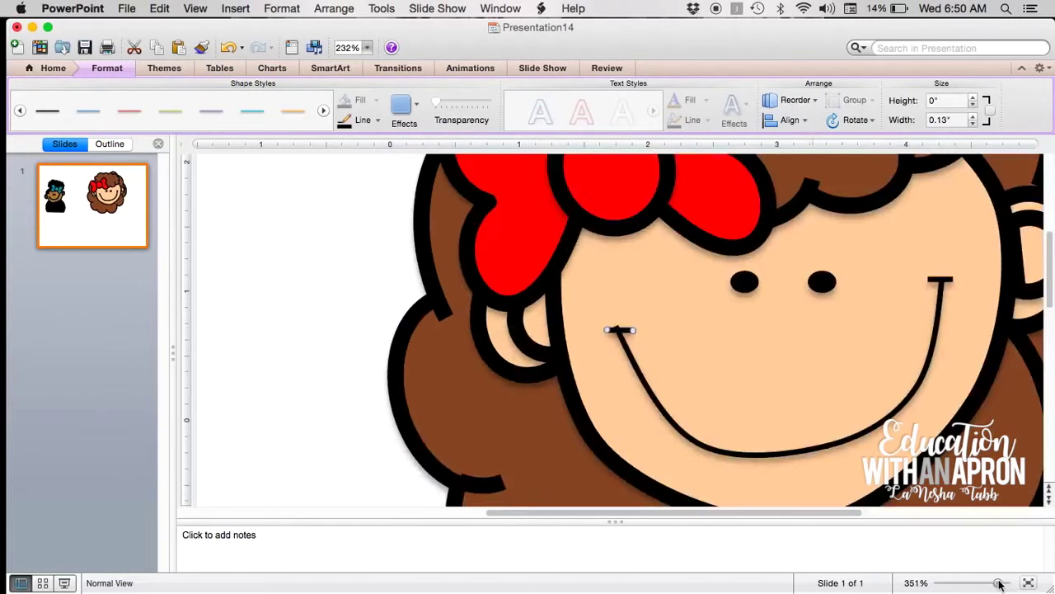
drag(632, 332, 624, 323)
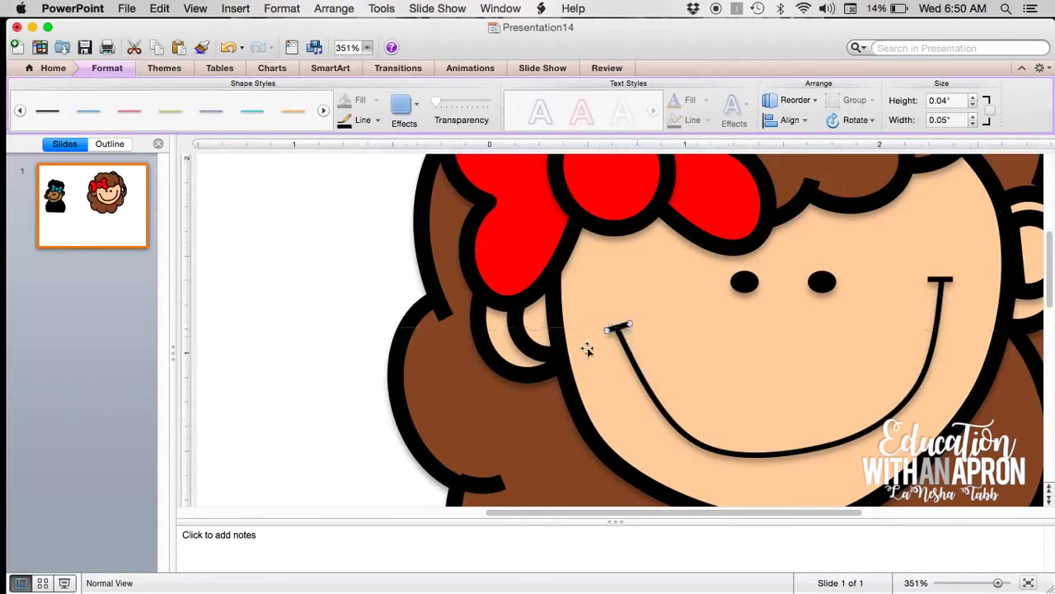
click(356, 289)
- Enlarge the large brown hair cloud behind the head slightly so it extends further down
click(969, 583)
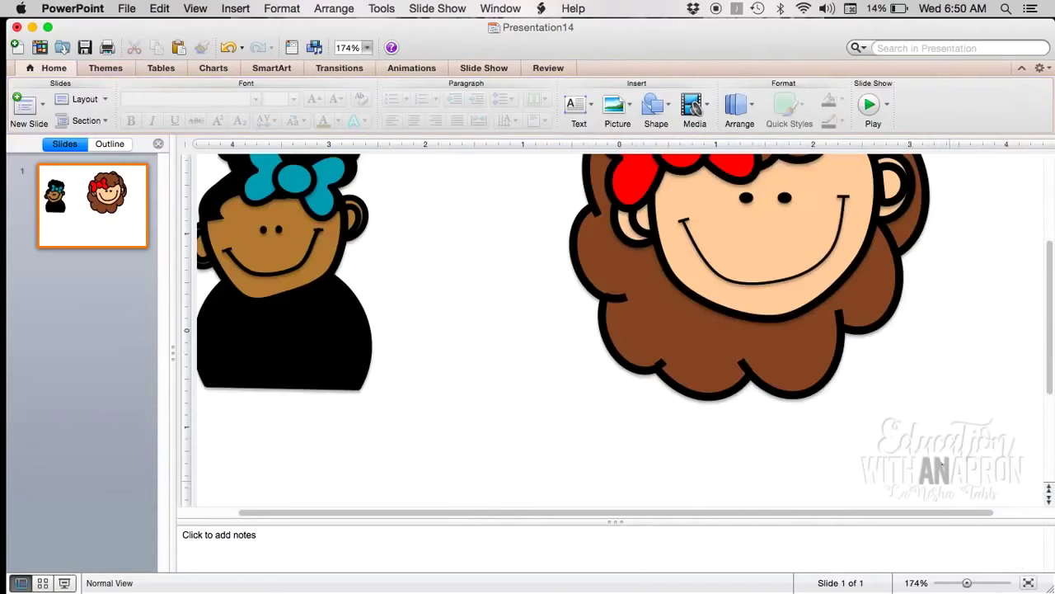
scroll(1046, 338, down, 5)
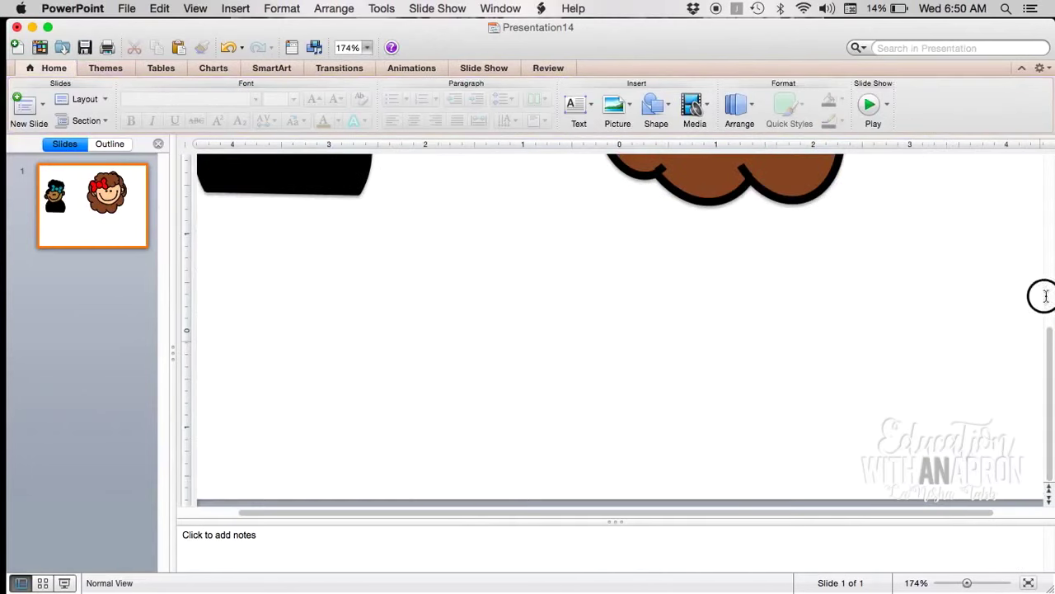
click(954, 581)
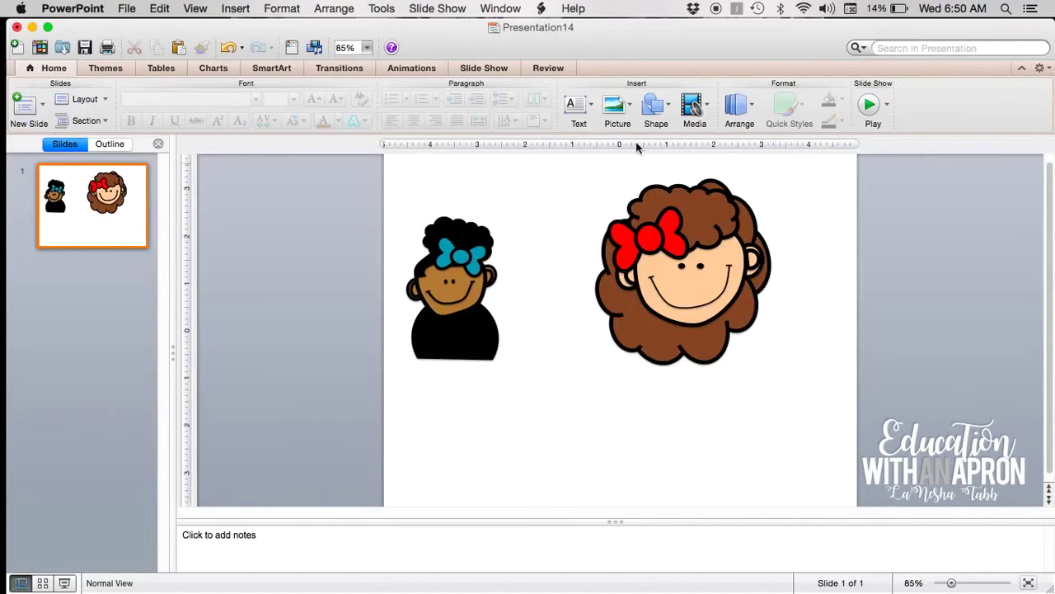
click(659, 313)
mouse_move(623, 386)
mouse_down()
mouse_move(635, 365)
mouse_move(612, 384)
mouse_move(624, 400)
mouse_up()
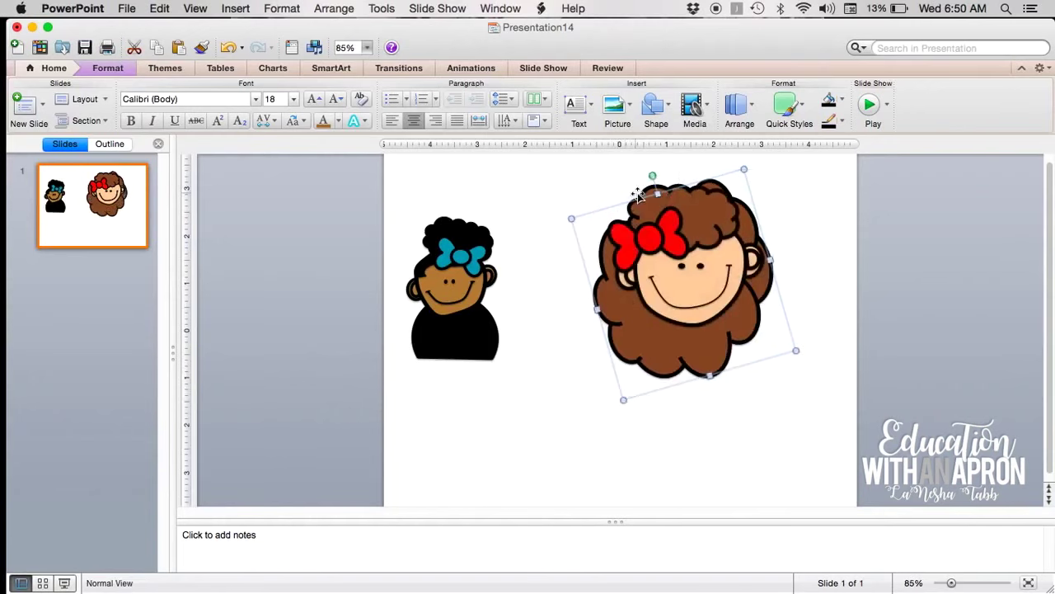
click(610, 217)
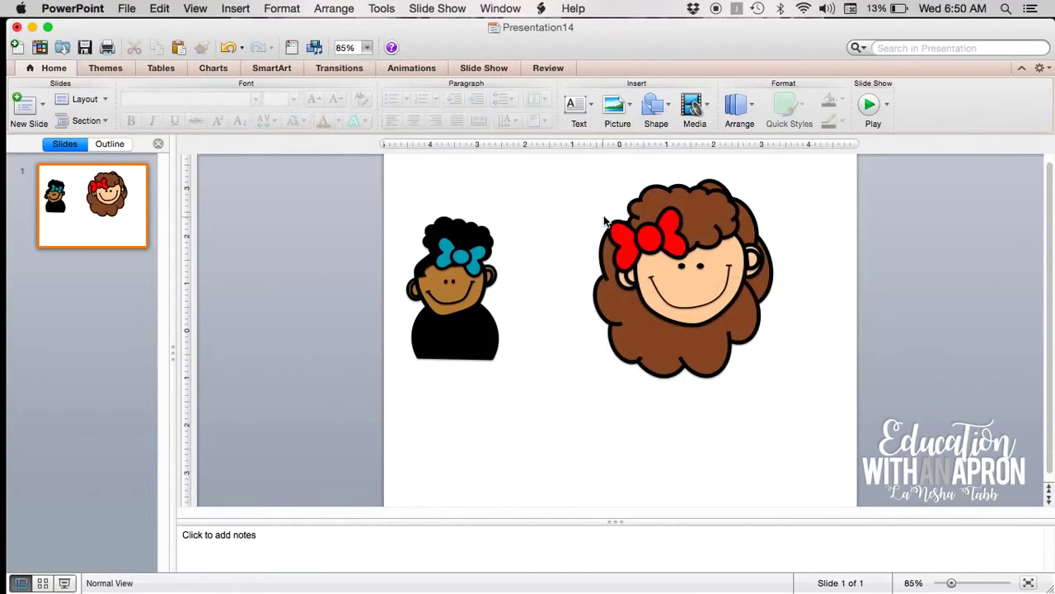
click(625, 272)
click(627, 318)
click(826, 218)
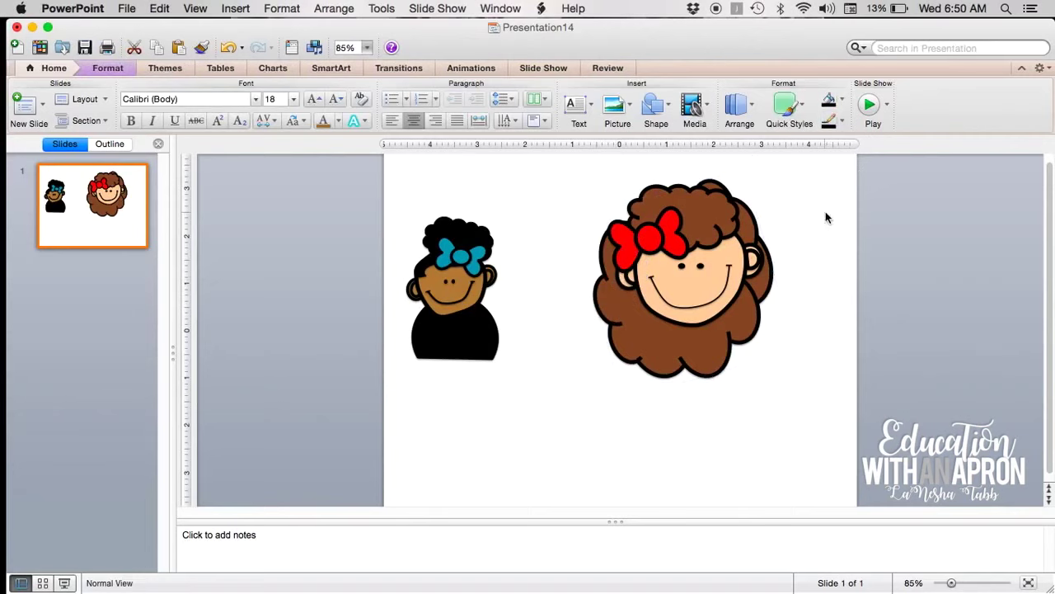
- Draw a chord shape below the hair, turn its flat edge to face down, and move it under the face as the body
click(656, 104)
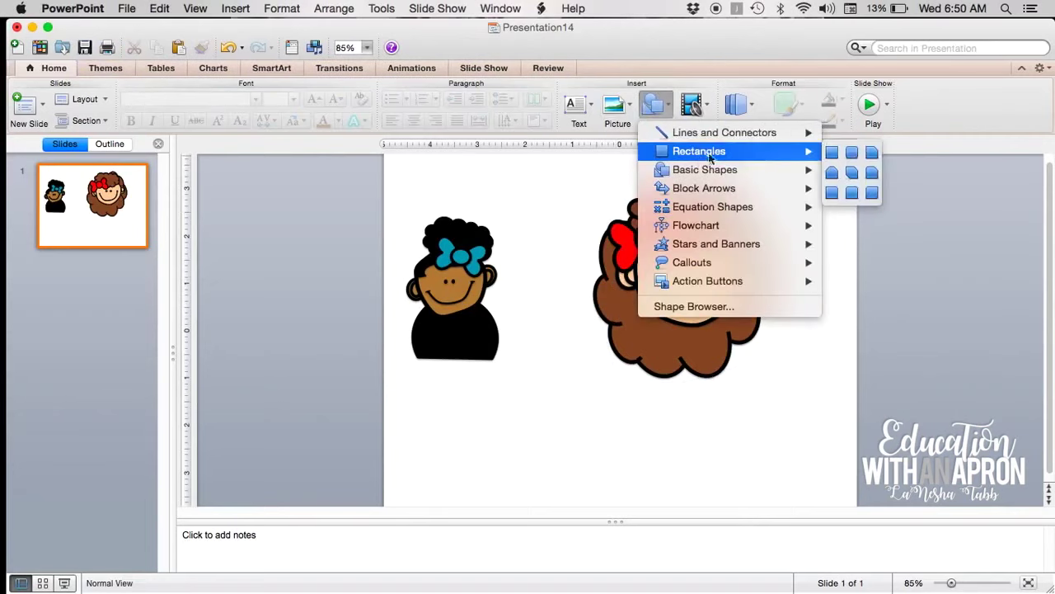
mouse_move(756, 181)
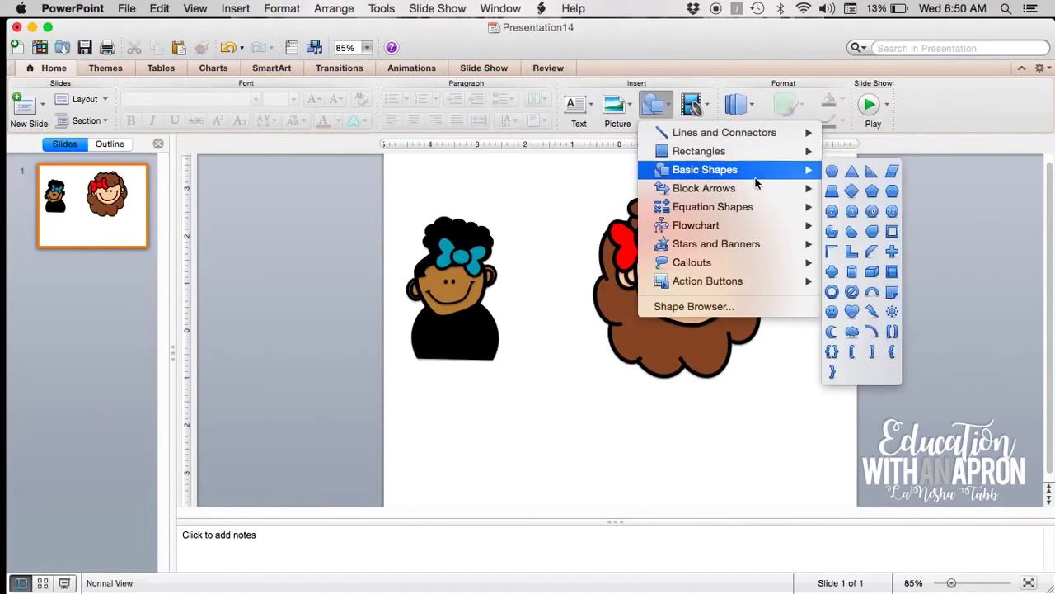
click(854, 235)
mouse_move(599, 413)
mouse_down()
mouse_move(634, 492)
mouse_move(737, 462)
mouse_move(726, 520)
mouse_up()
drag(644, 468, 729, 385)
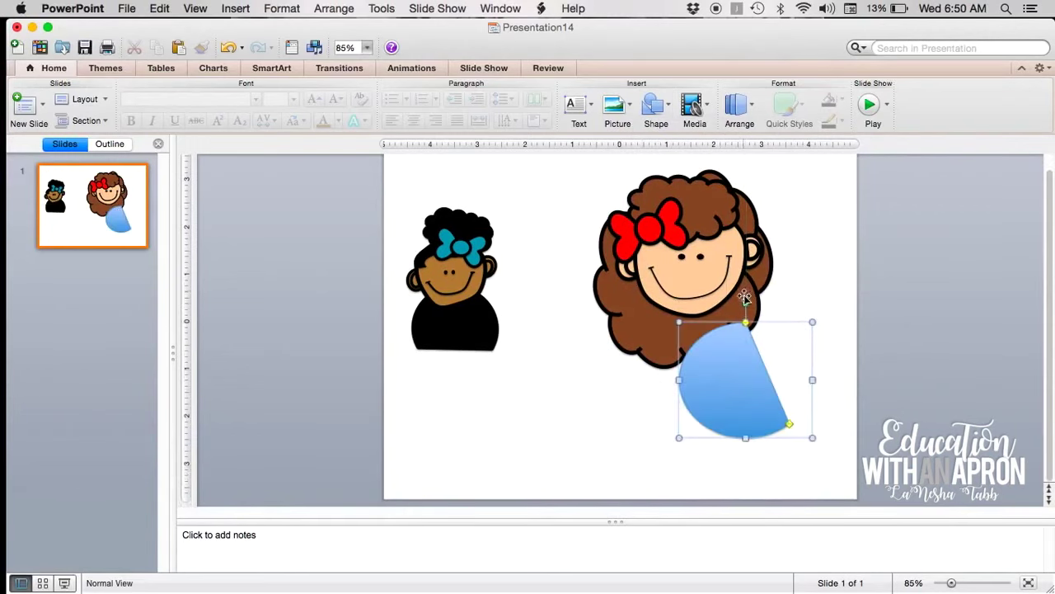
drag(745, 322, 846, 425)
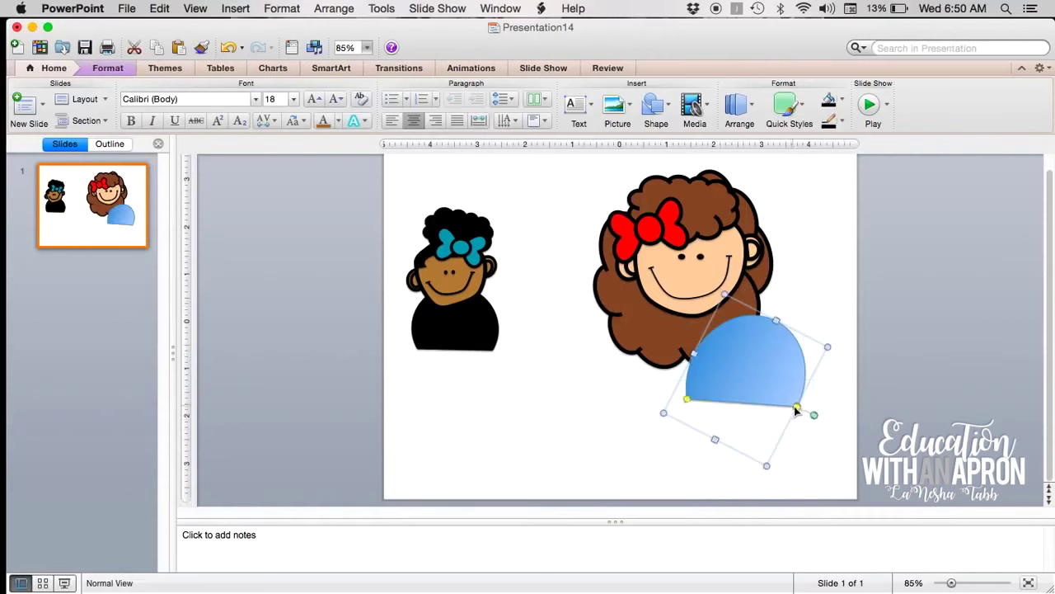
drag(765, 366, 698, 340)
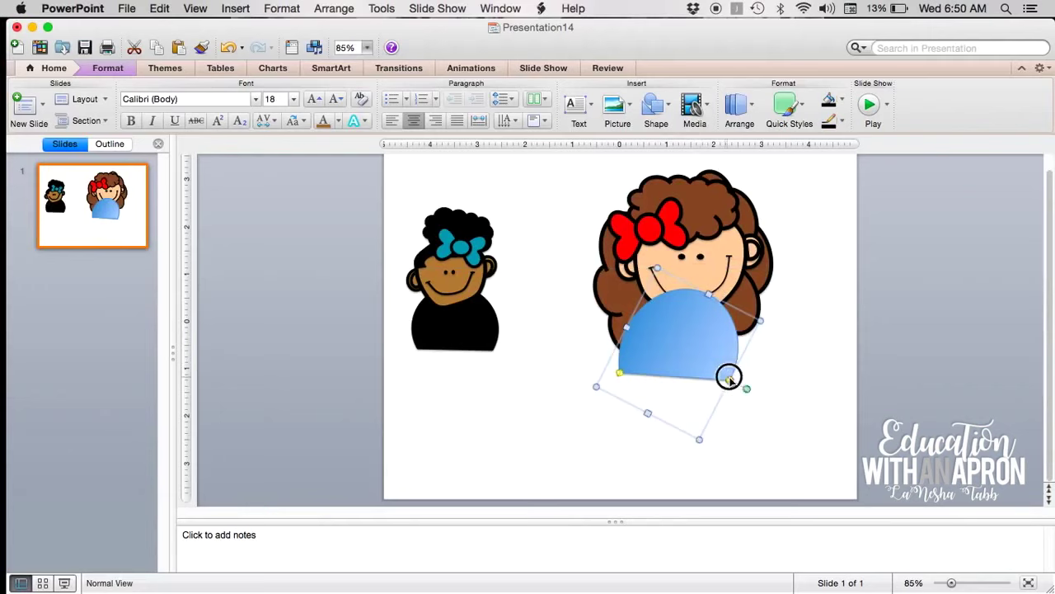
- Enlarge the chord body to about 3.28" high and 3.61" wide, position it just below the smile, and level its flat edge
drag(730, 379, 717, 489)
drag(733, 400, 711, 384)
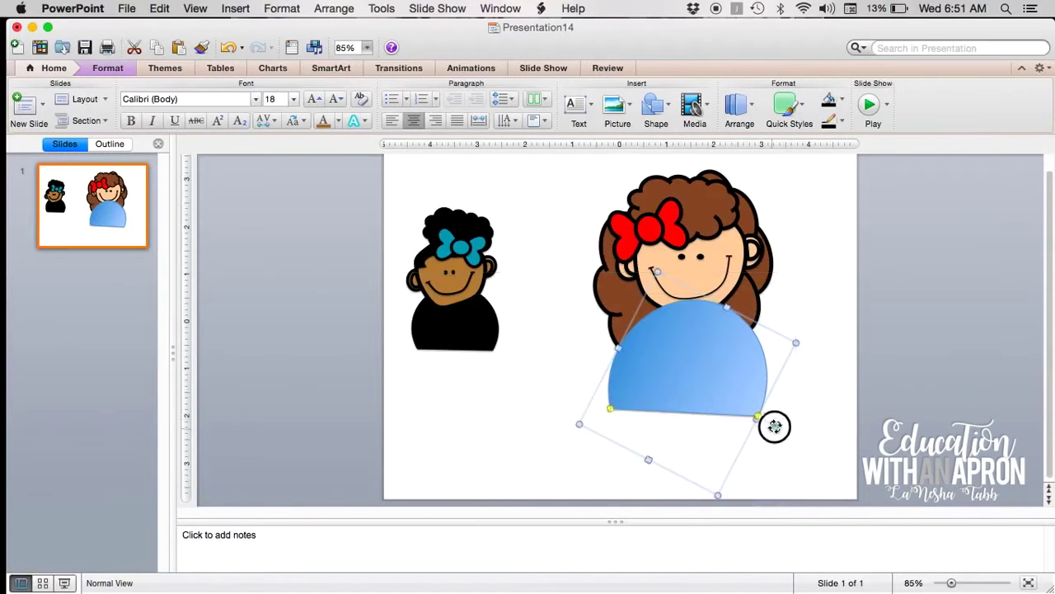
mouse_move(775, 424)
mouse_down()
mouse_move(782, 415)
mouse_move(765, 407)
mouse_move(759, 416)
mouse_up()
- Fill the chord body with standard red and set its outline weight to 6 pt
click(713, 394)
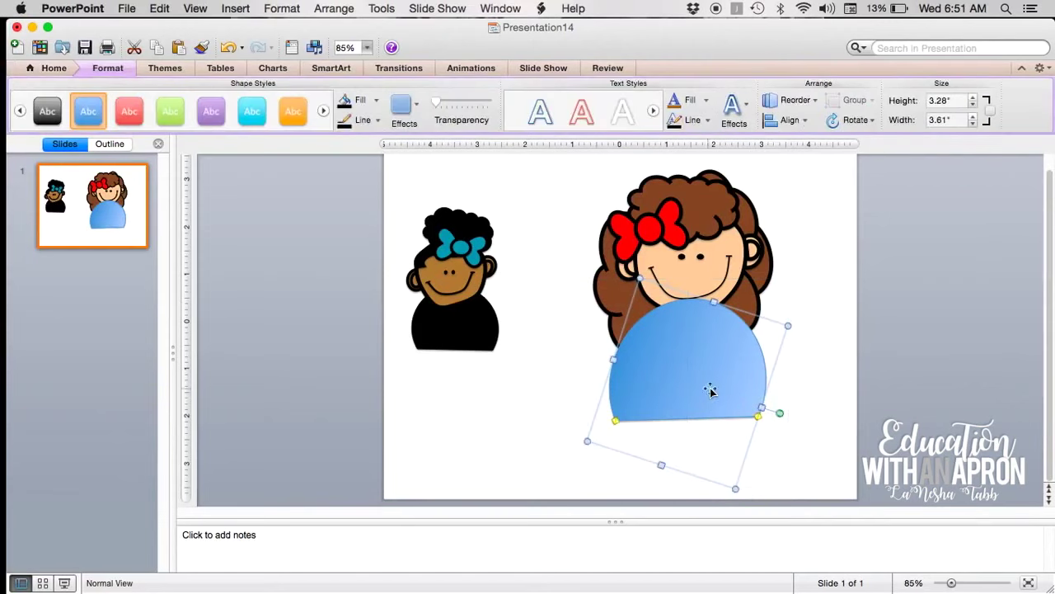
click(369, 101)
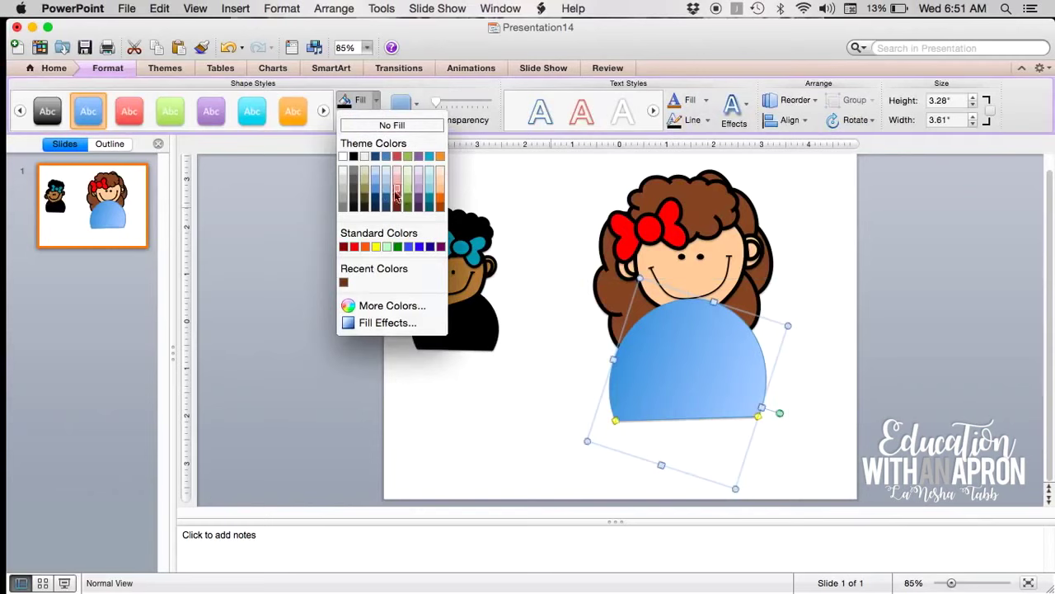
click(355, 246)
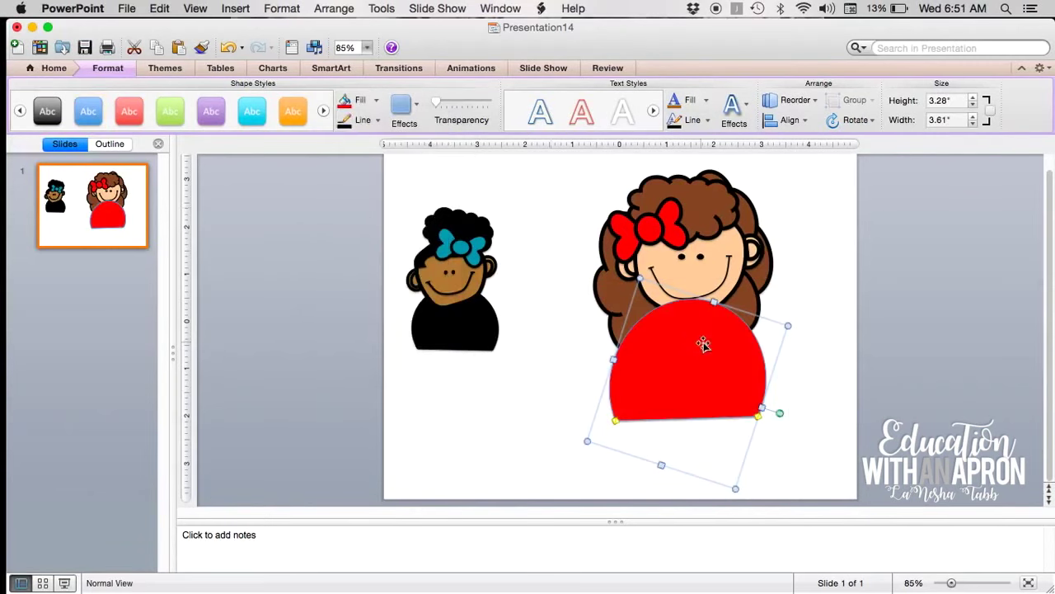
click(378, 121)
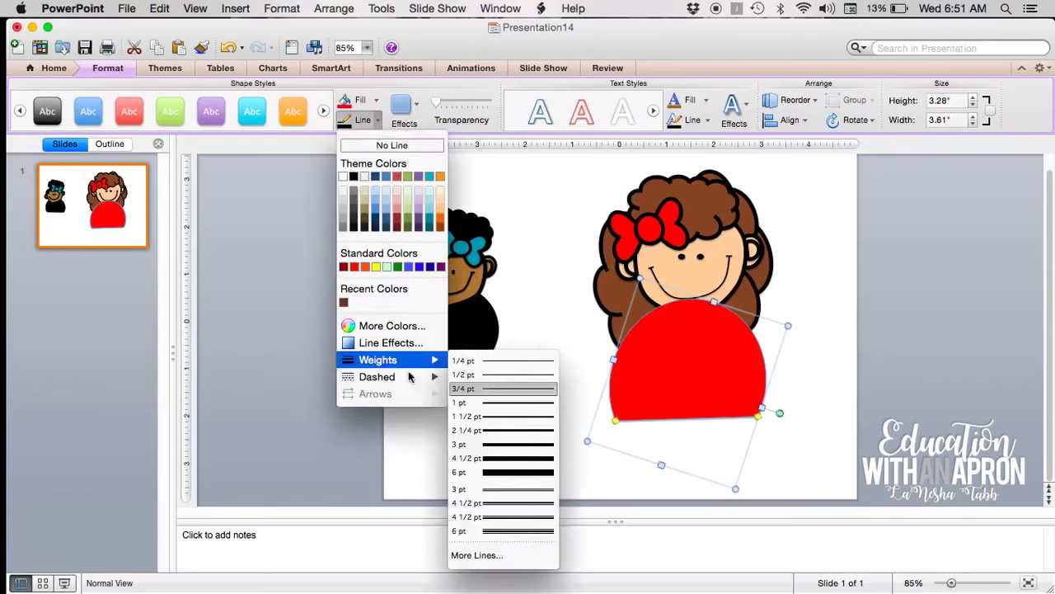
click(519, 472)
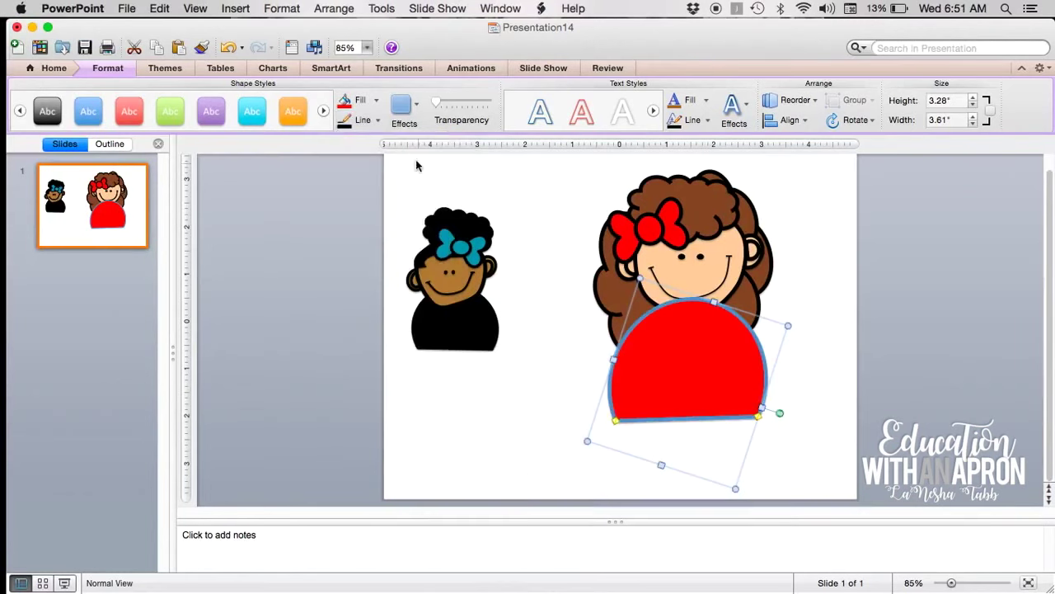
- Give the chord body a black outline and open its fill effects settings
click(361, 121)
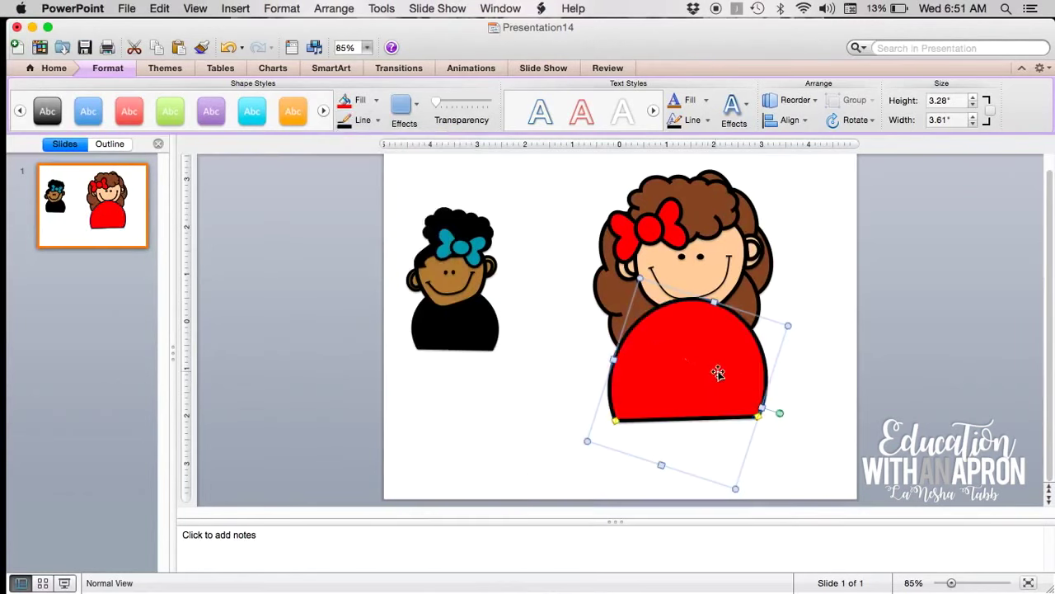
click(377, 101)
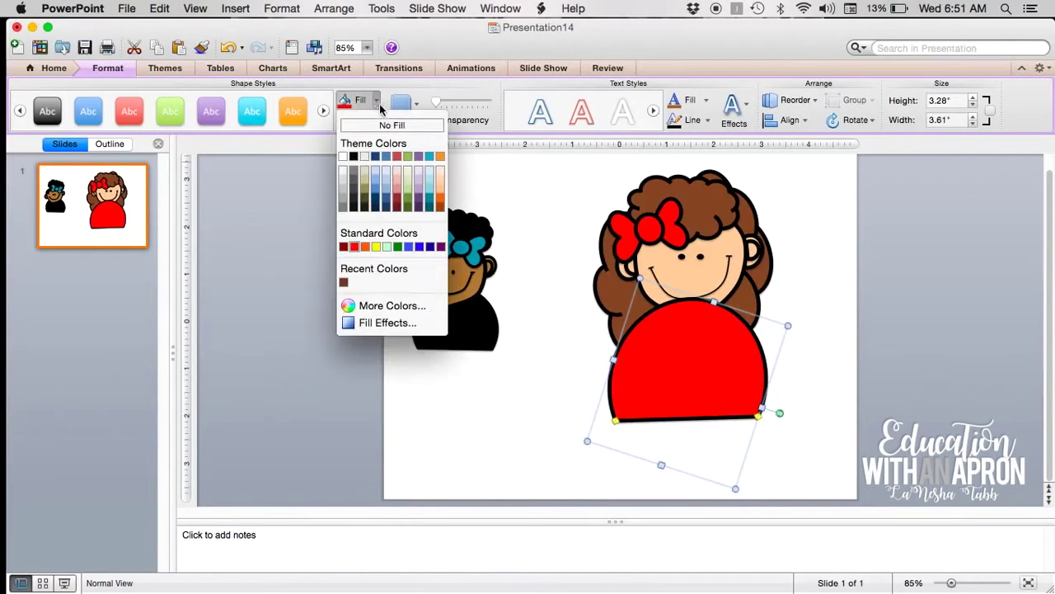
click(402, 324)
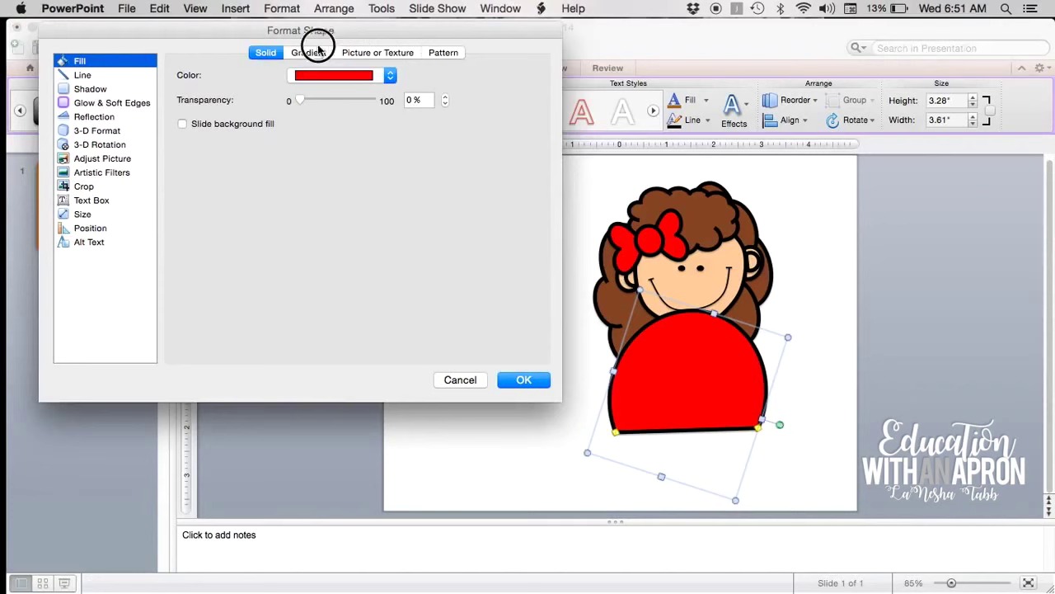
- Try the Denim texture as the chord body's fill
click(321, 51)
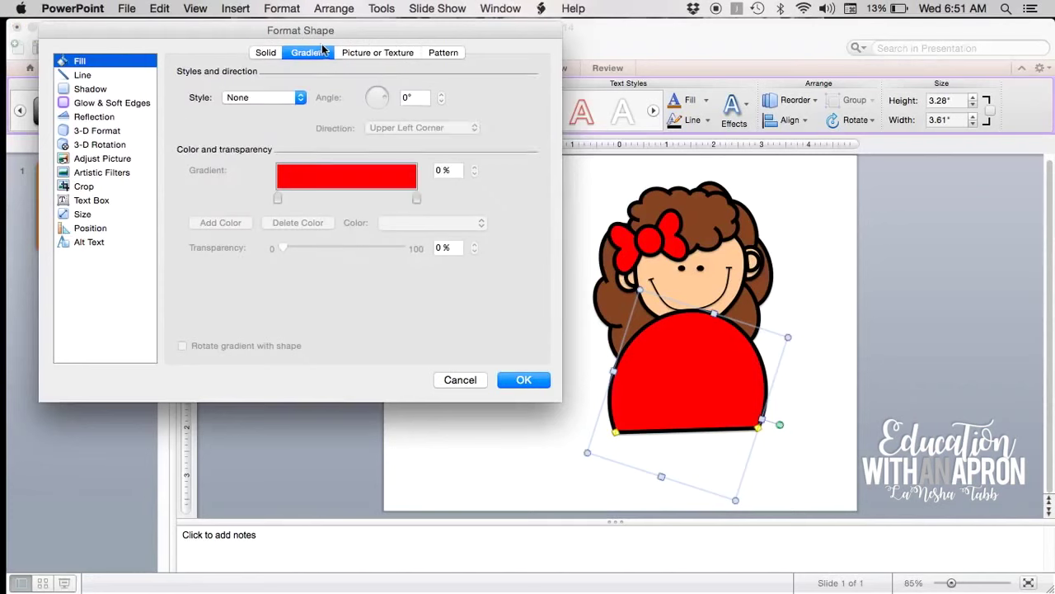
click(376, 53)
click(318, 107)
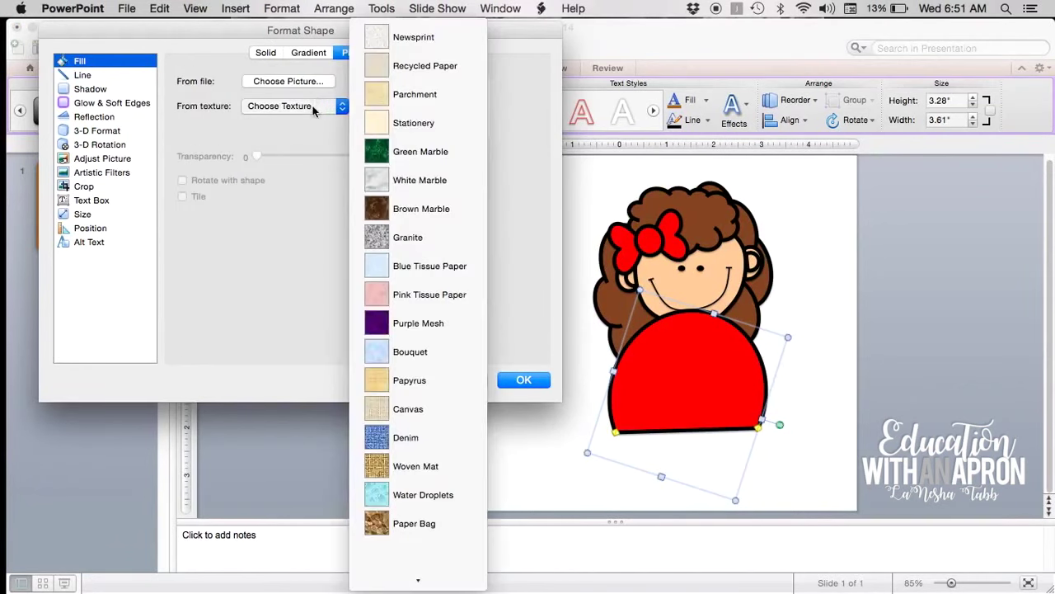
click(314, 109)
click(314, 106)
click(391, 439)
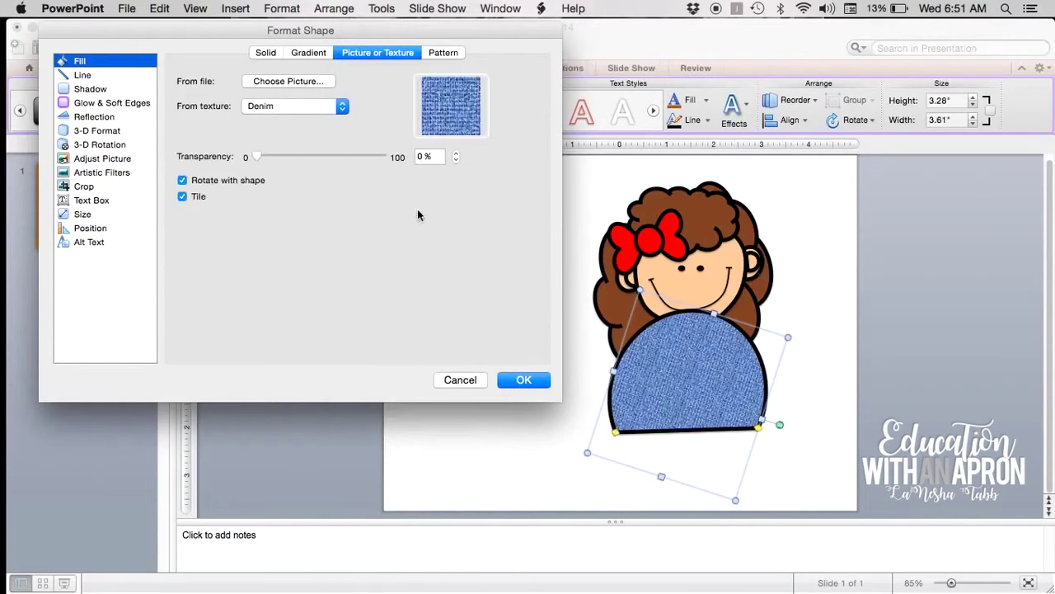
click(288, 105)
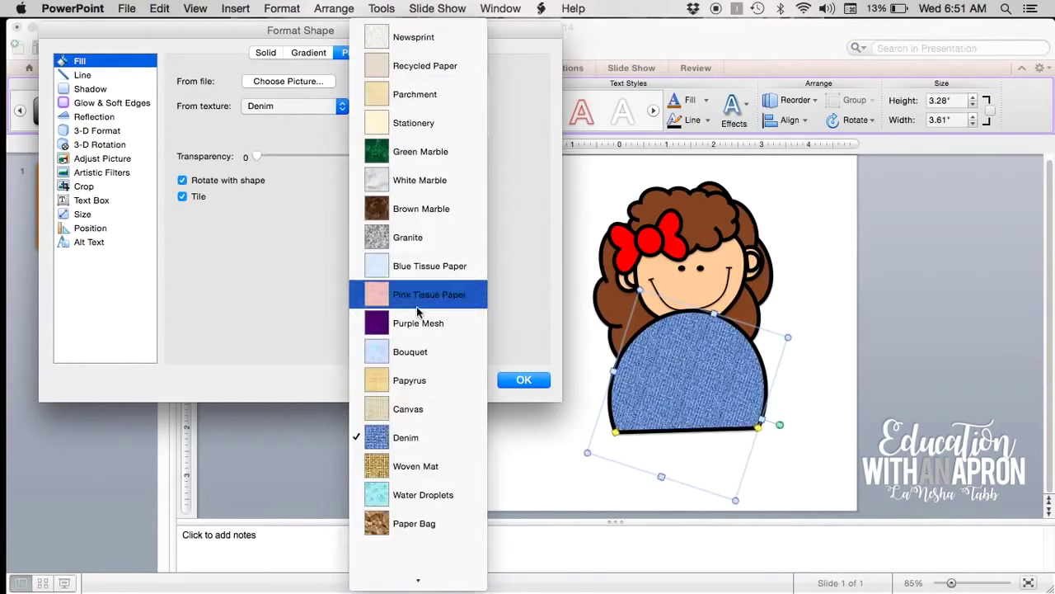
click(297, 211)
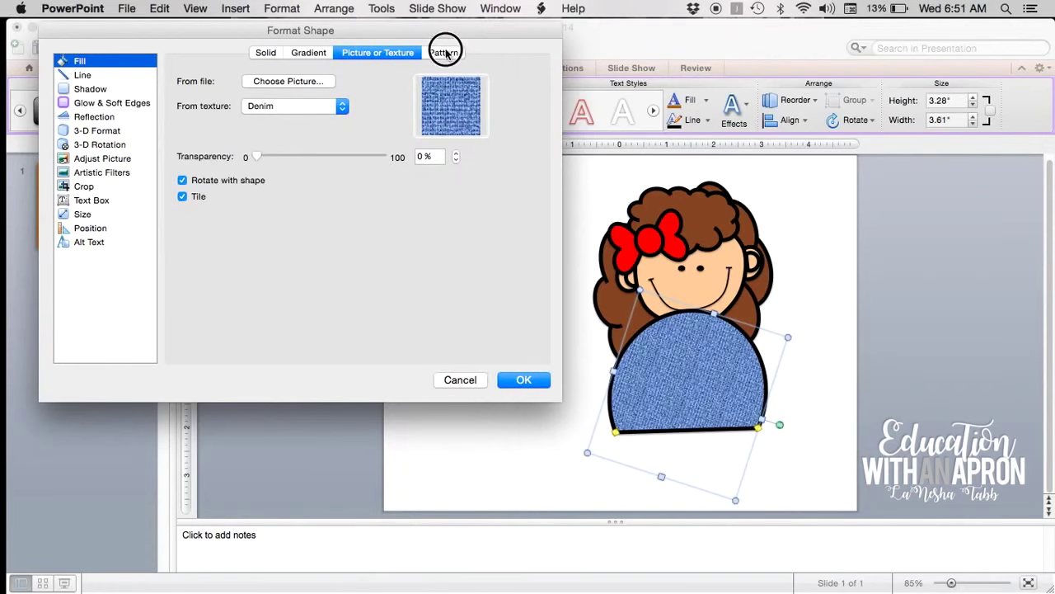
- Fill the chord body with the Wide upward diagonal pattern, using a purple foreground and a white background
click(443, 52)
click(290, 234)
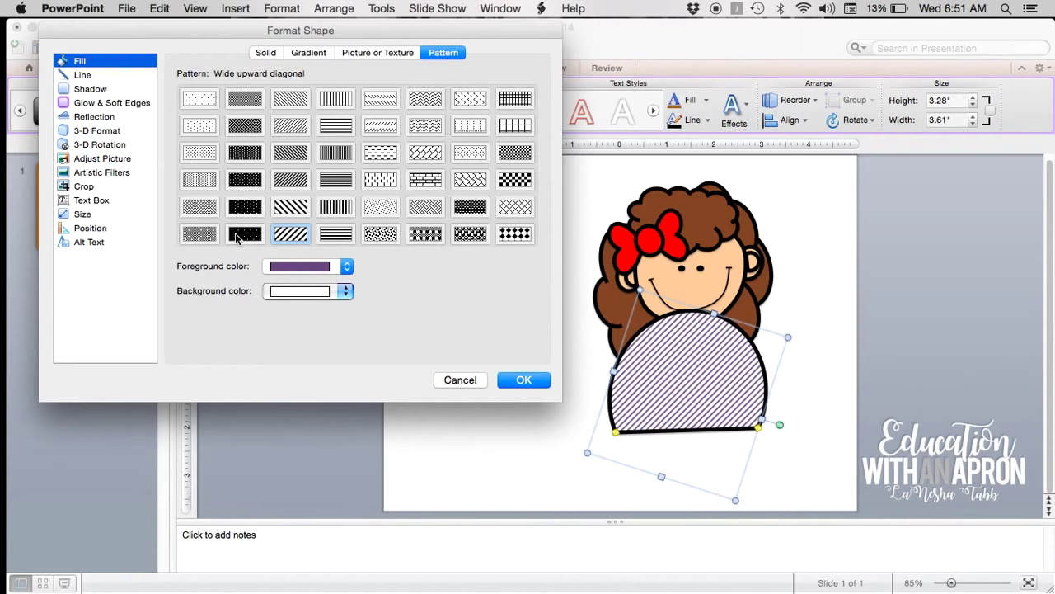
click(538, 380)
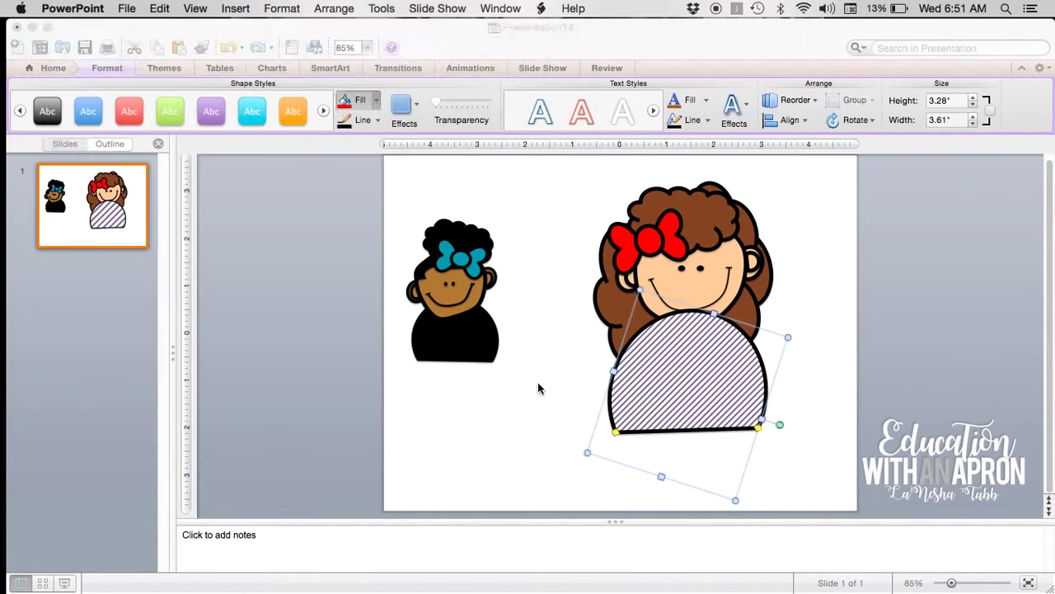
- Send the striped body to the back, followed by the large brown hair cloud, so the hair sits behind the body
right_click(678, 411)
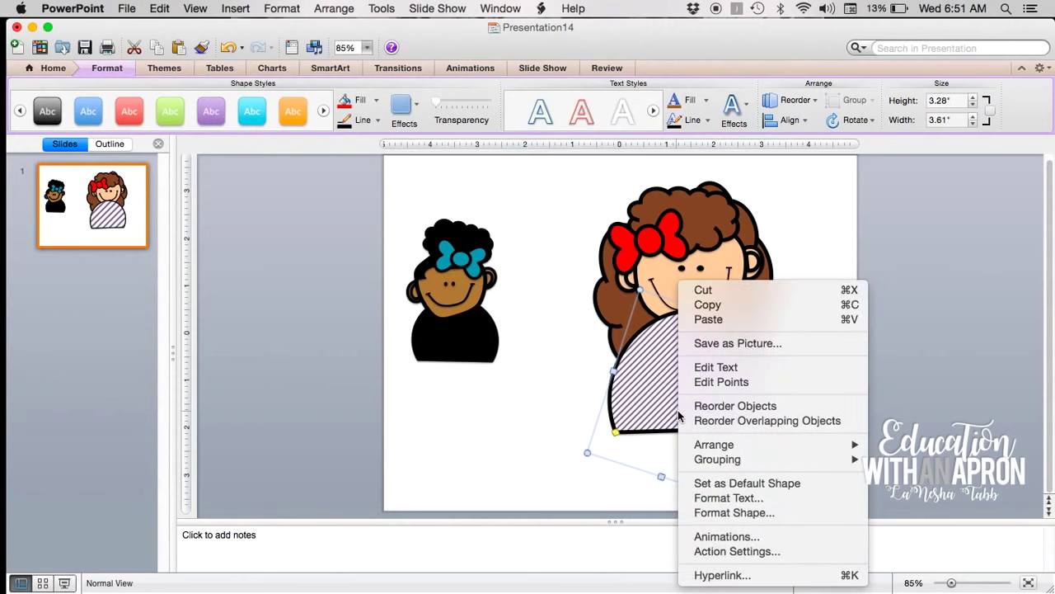
mouse_move(734, 445)
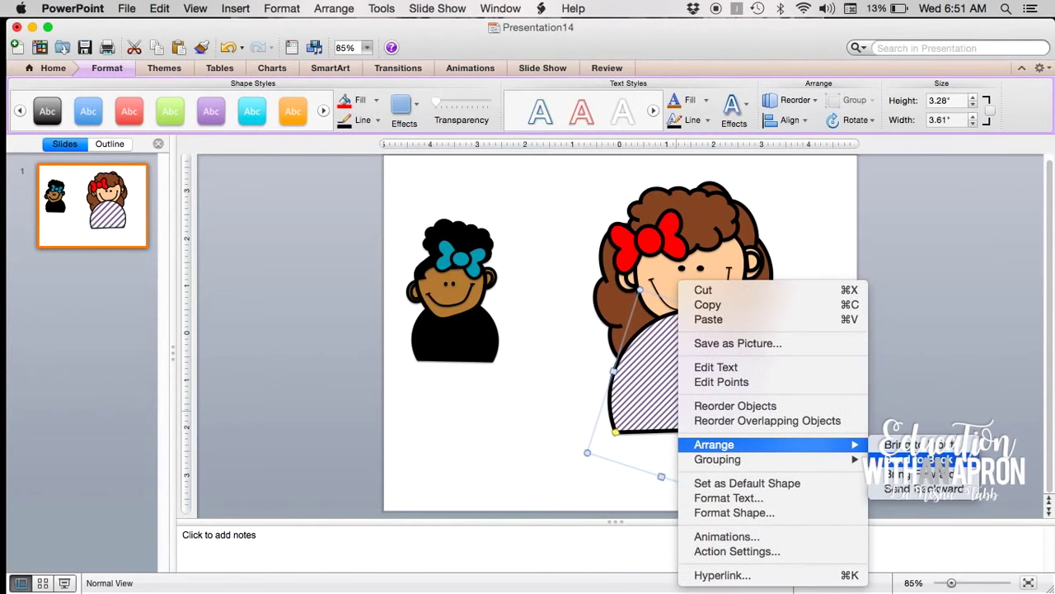
click(919, 460)
click(618, 317)
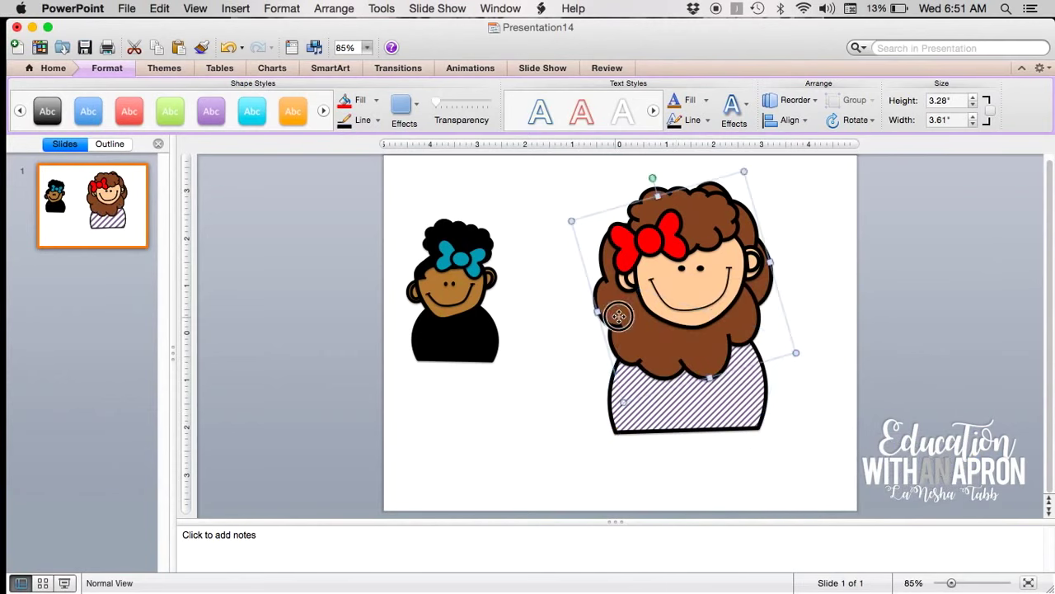
right_click(618, 317)
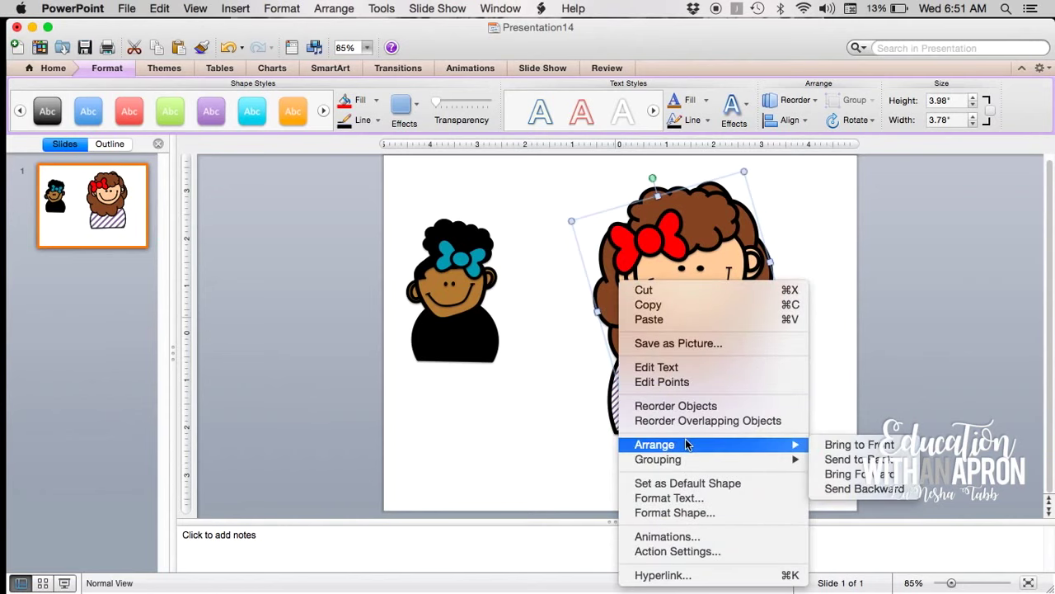
mouse_move(791, 444)
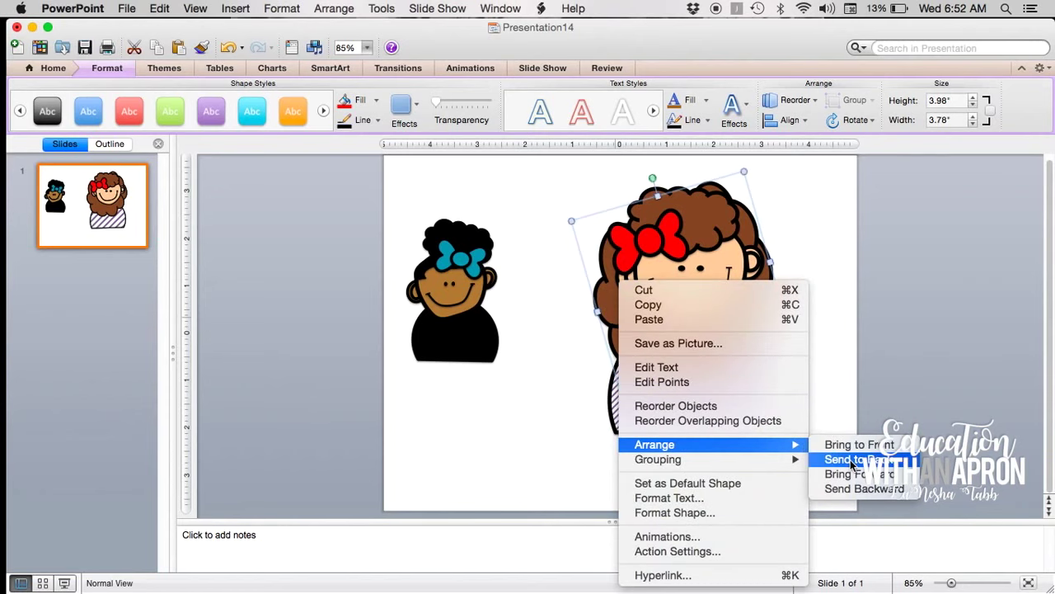
click(850, 459)
click(815, 434)
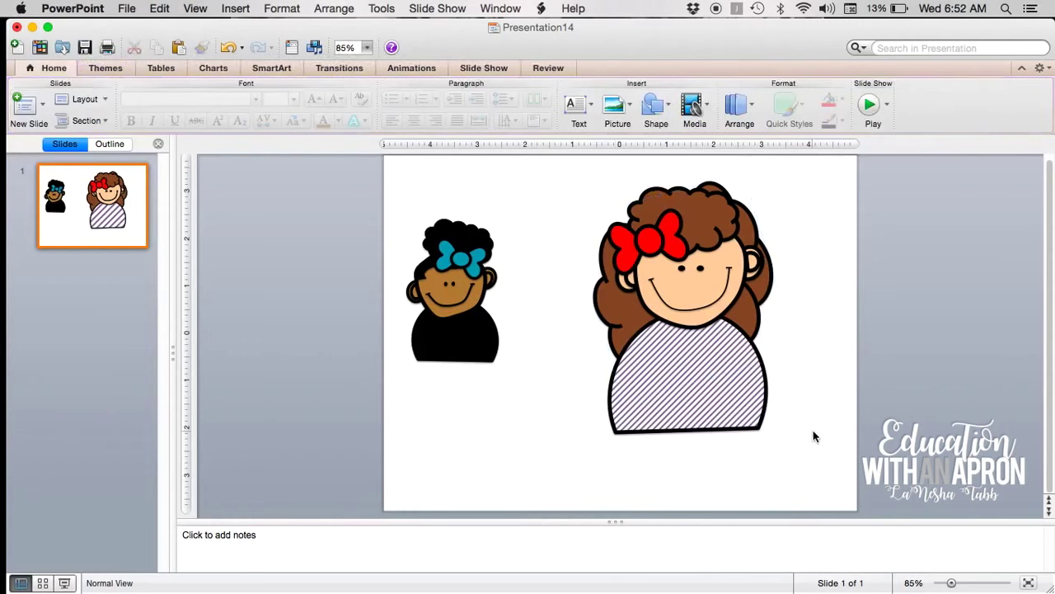
- Select all parts of the brown-haired girl and group them into one object
drag(806, 478, 545, 153)
click(518, 199)
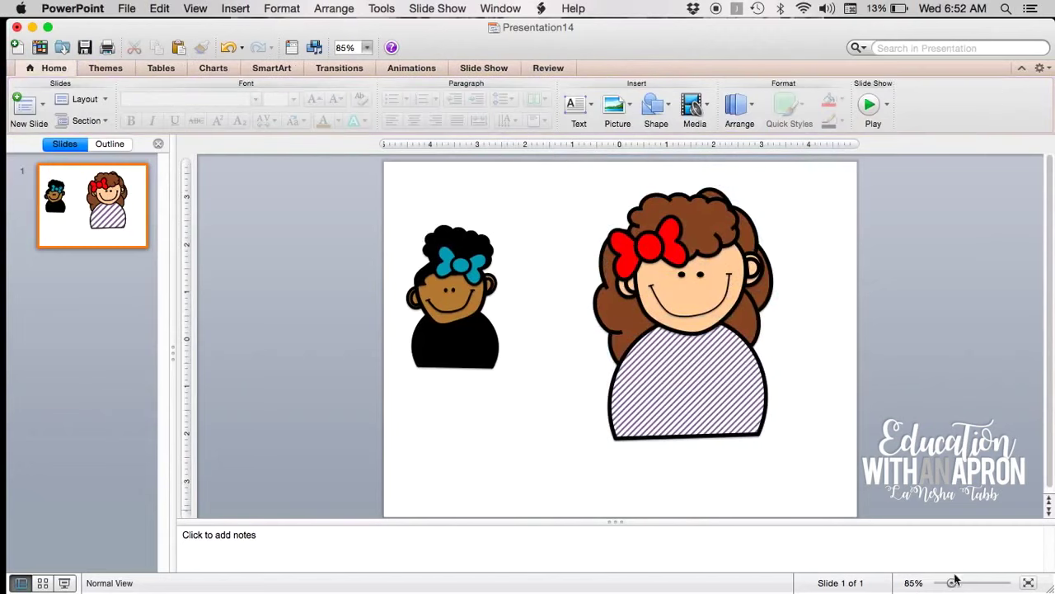
drag(950, 583, 948, 583)
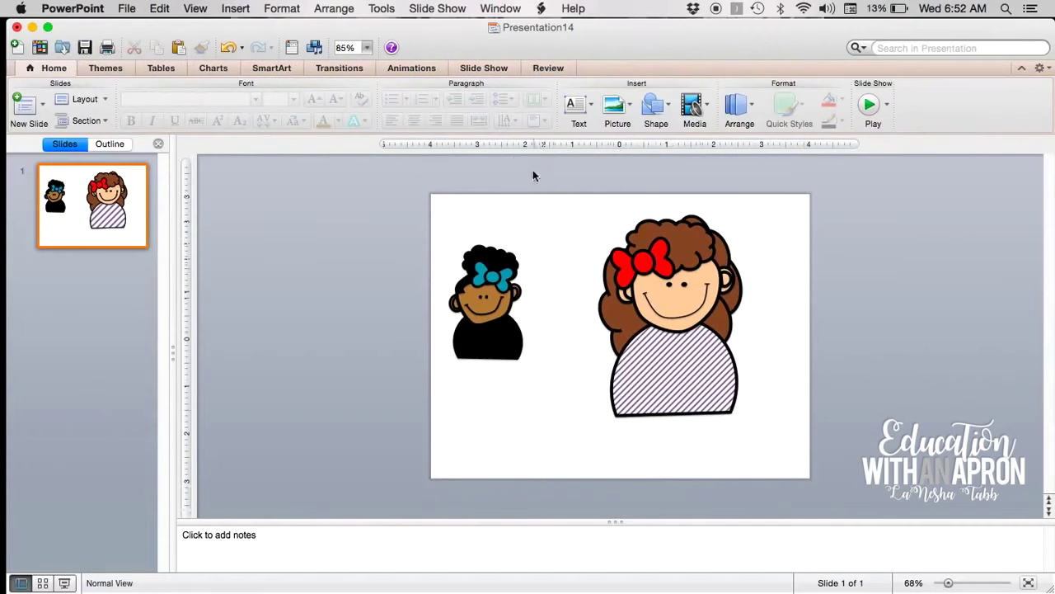
drag(532, 176, 895, 553)
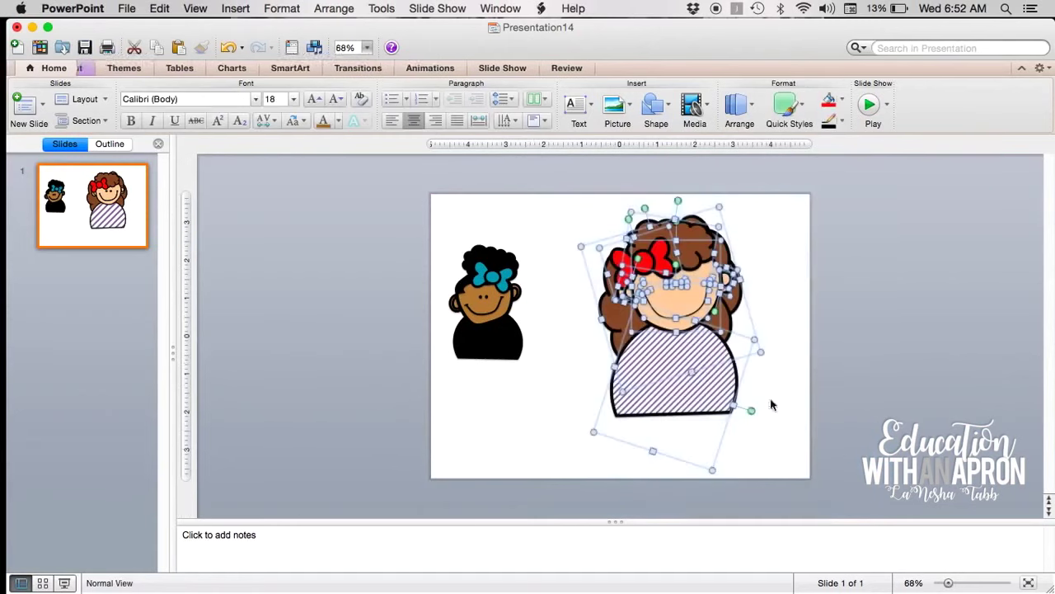
right_click(695, 337)
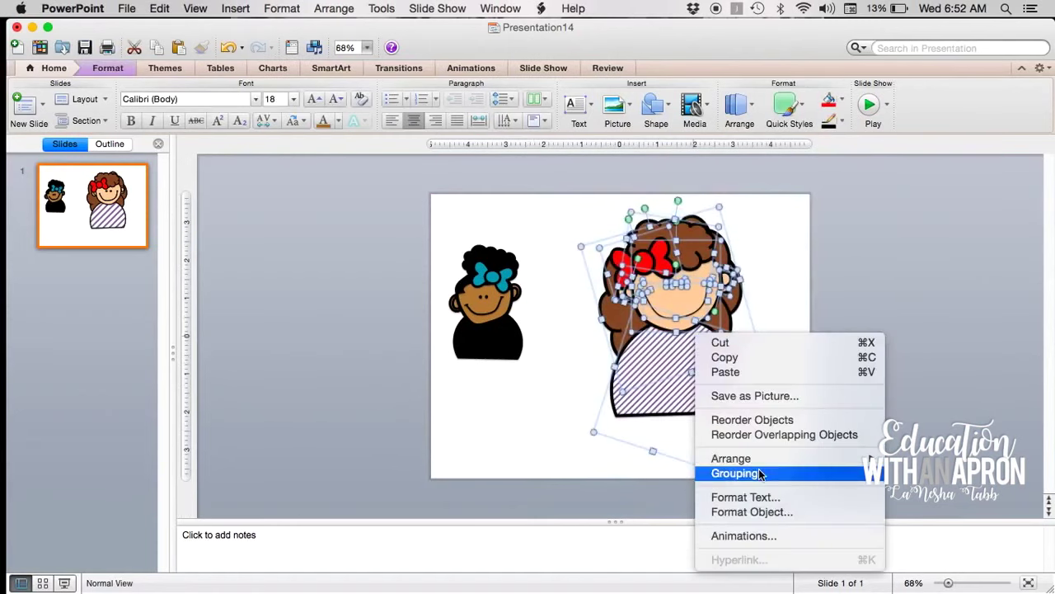
mouse_move(758, 472)
click(920, 474)
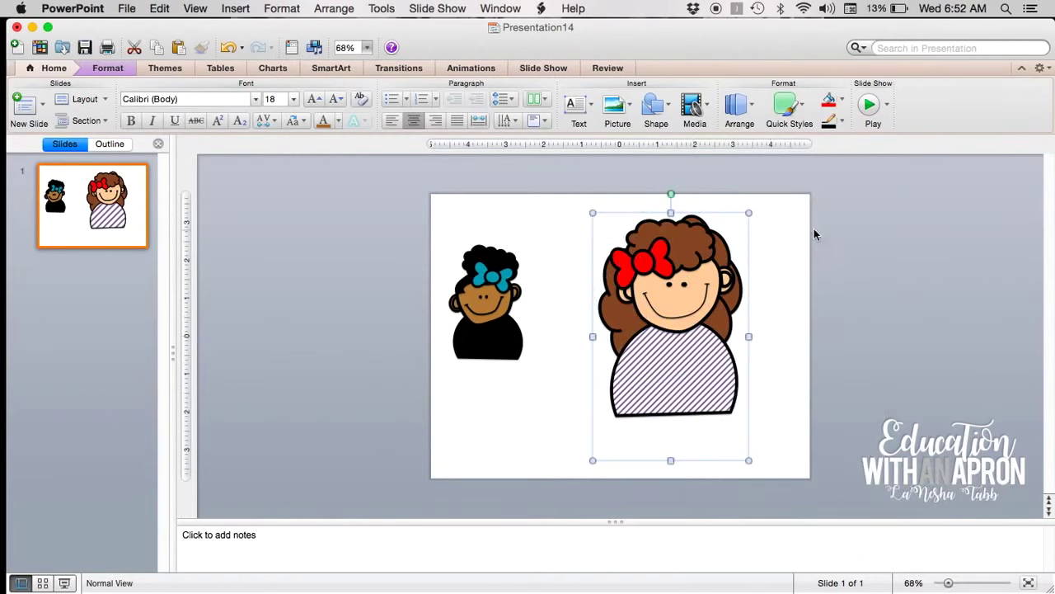
- Shrink the grouped girl to roughly three quarters of its size and move it up on the slide
drag(749, 212, 705, 280)
drag(664, 371, 678, 310)
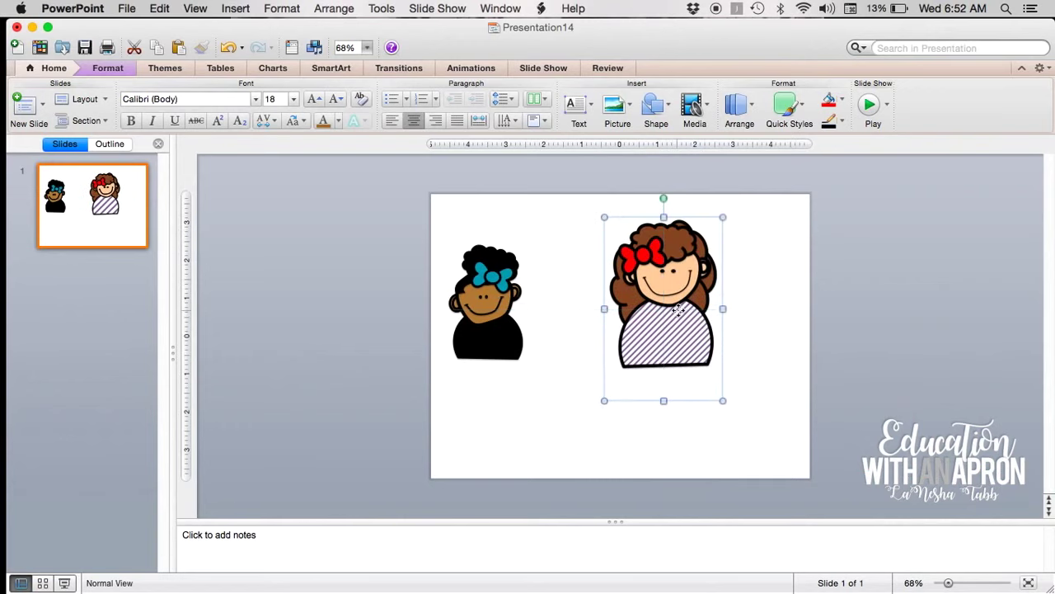
click(328, 269)
click(33, 27)
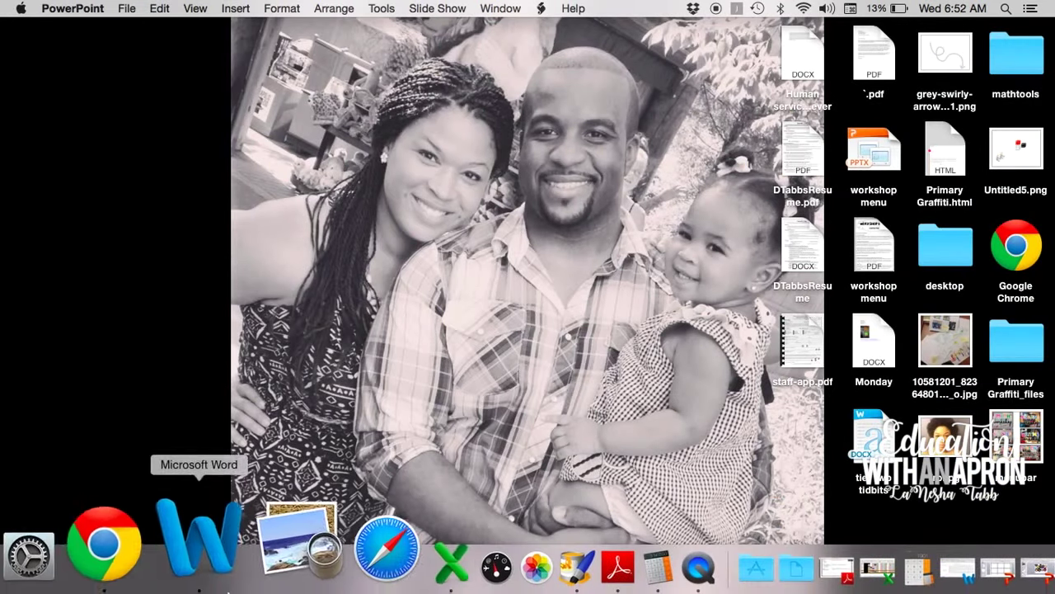
click(103, 540)
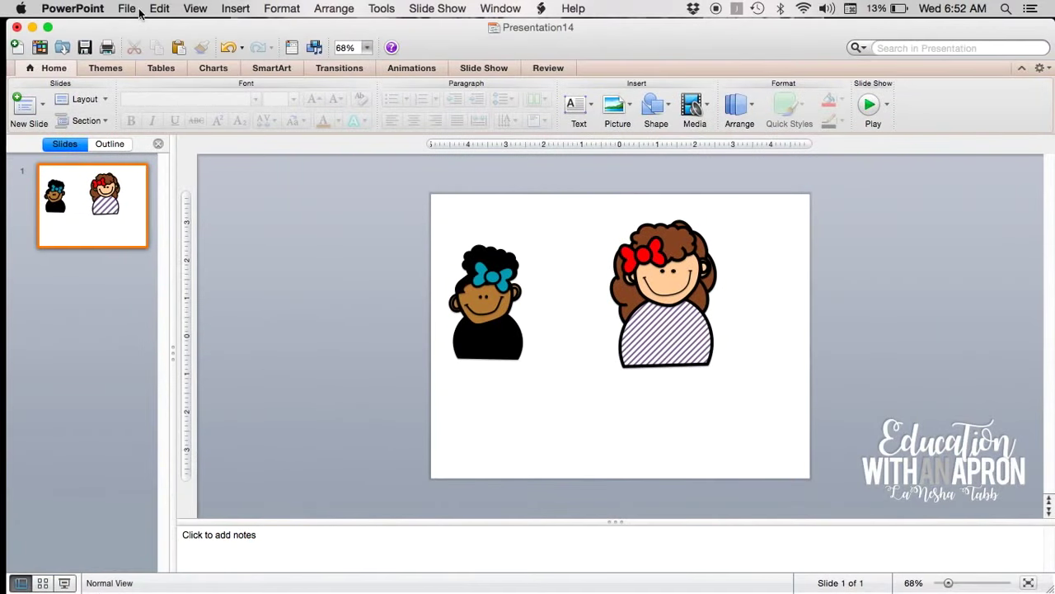
click(128, 9)
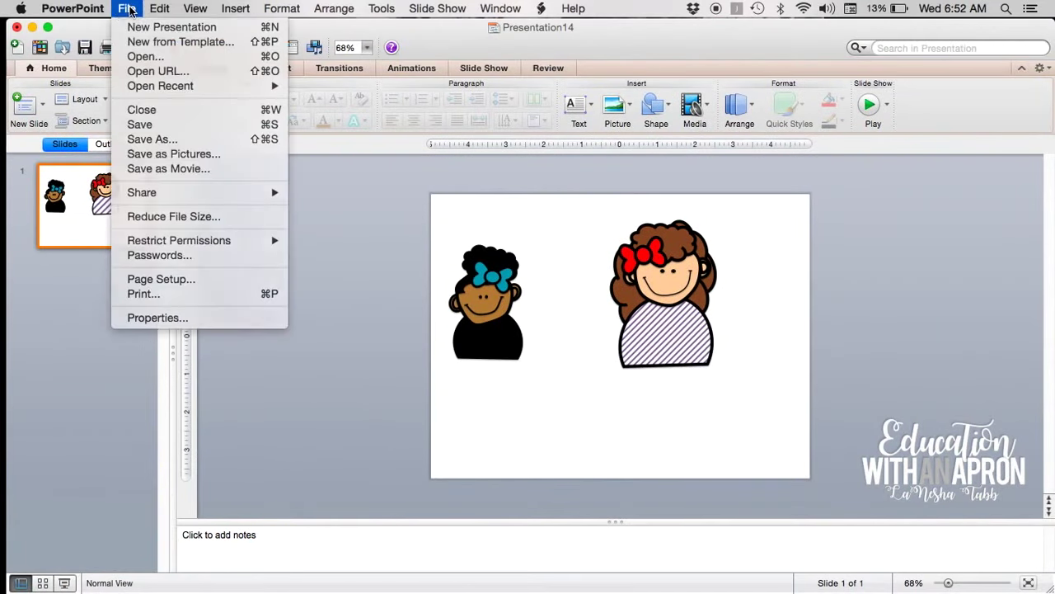
click(84, 489)
- Switch to the presentation play clip art.pptx and paste the grouped girl onto slide 1
right_click(99, 581)
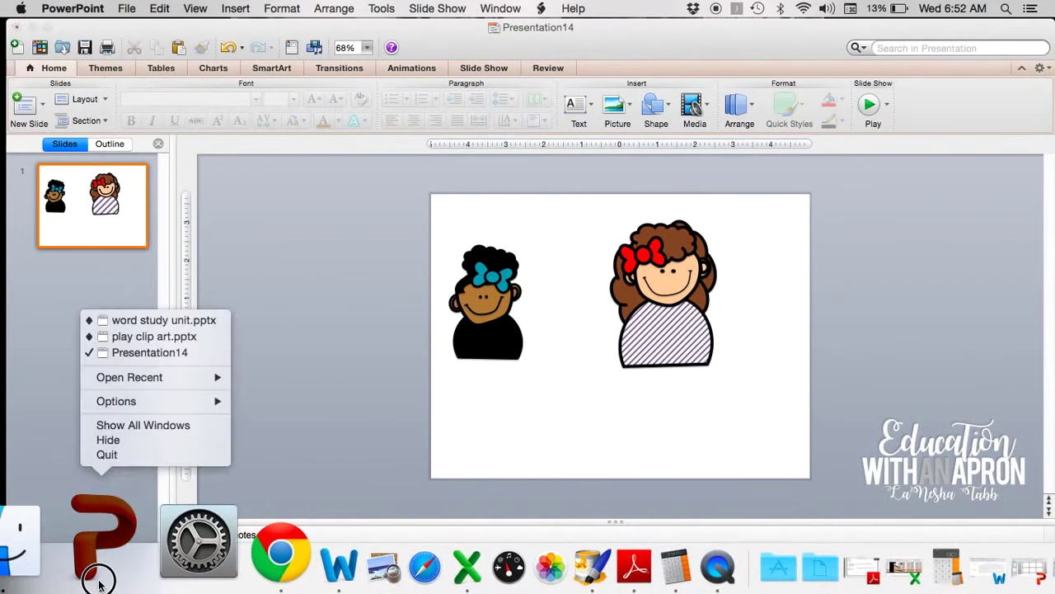
click(132, 336)
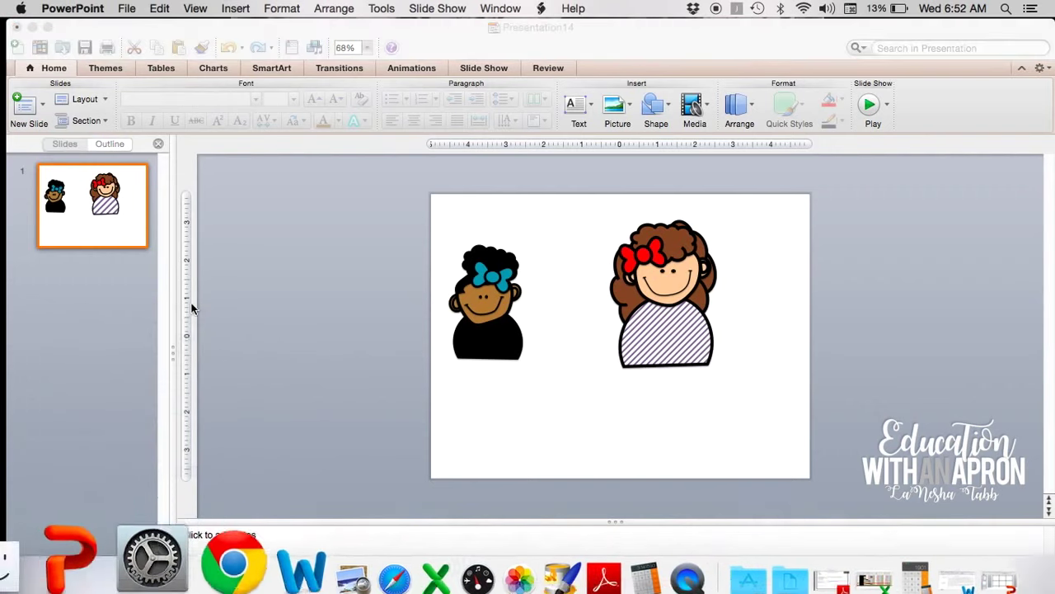
key(super+v)
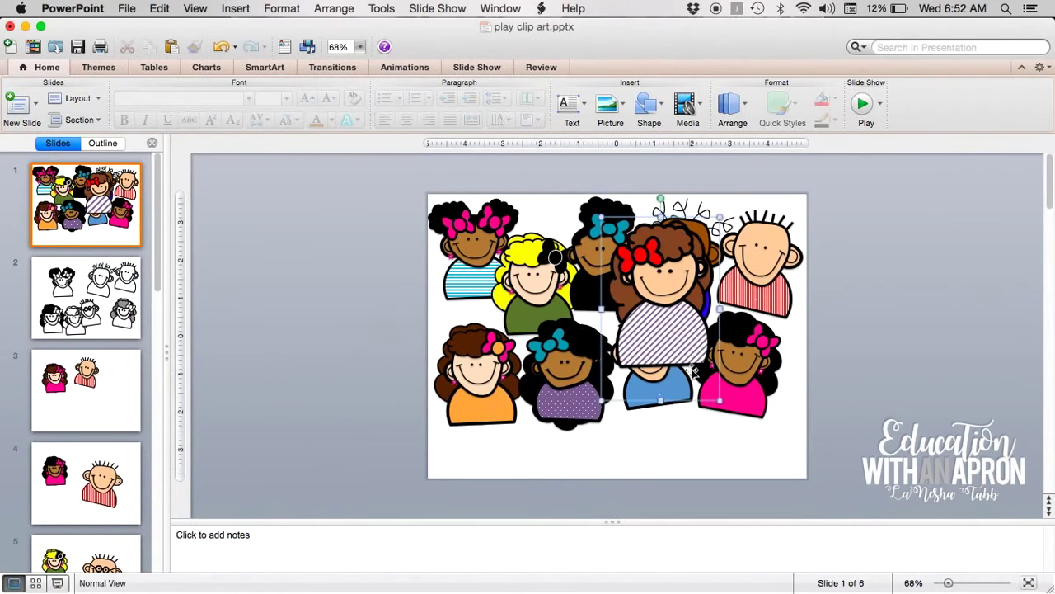
- Shrink the pasted girl to match the other characters and place it below the boy with glasses and the pink-shirted girl
drag(683, 262, 785, 343)
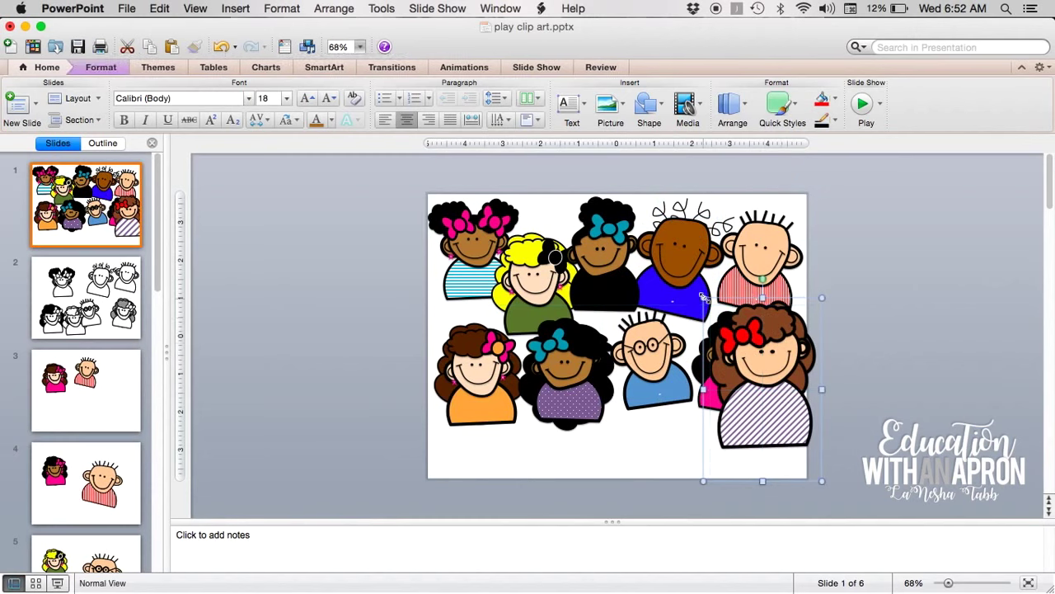
drag(703, 297, 727, 340)
drag(749, 400, 674, 423)
click(752, 409)
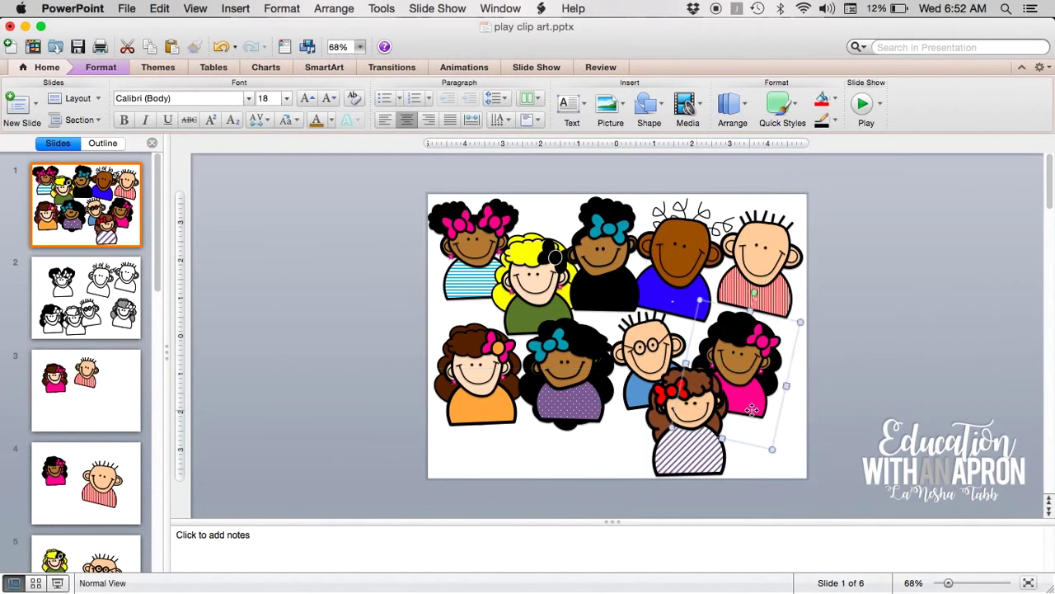
click(831, 401)
click(399, 340)
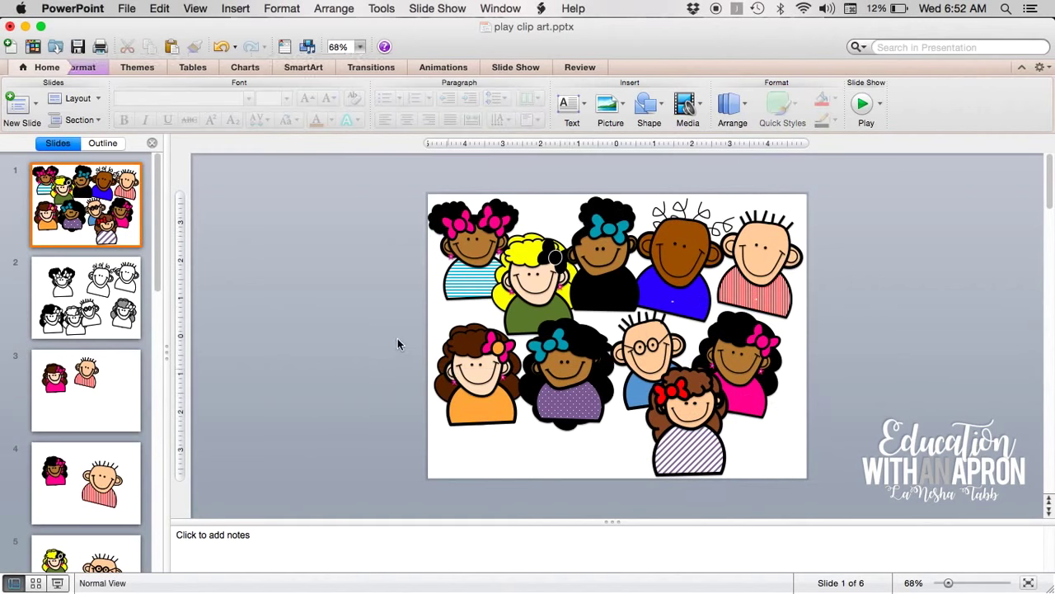